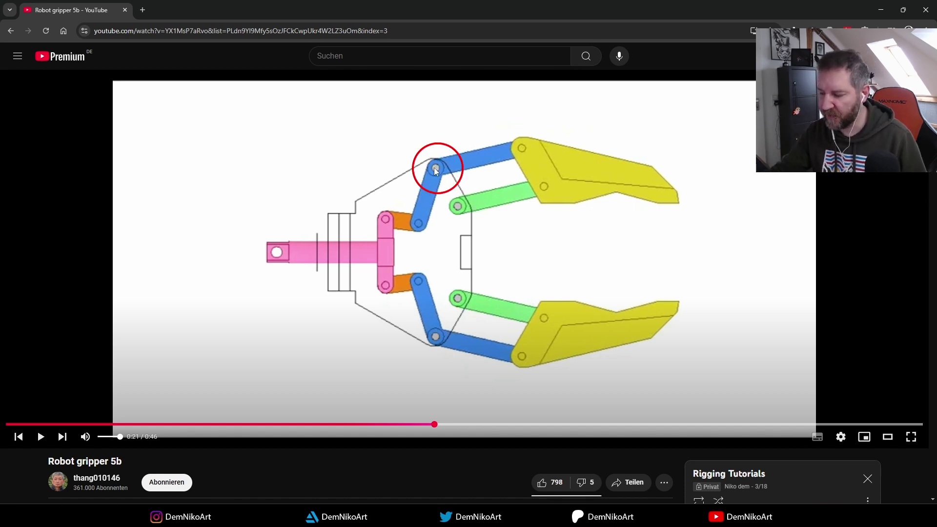
Circle two linkage pivots on the paused gripper diagram, then return to Blender.
{"action": "left_click", "coordinate": [457, 205]}
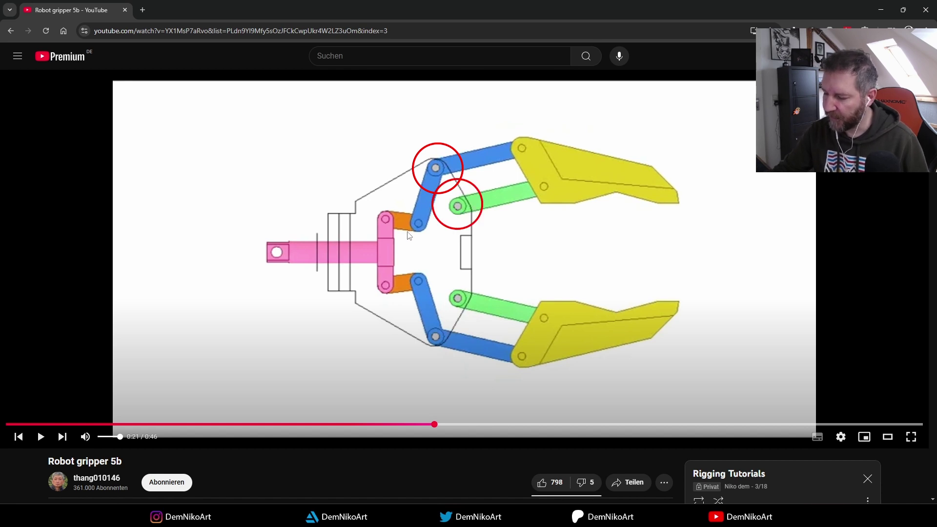
{"action": "left_click", "coordinate": [387, 221]}
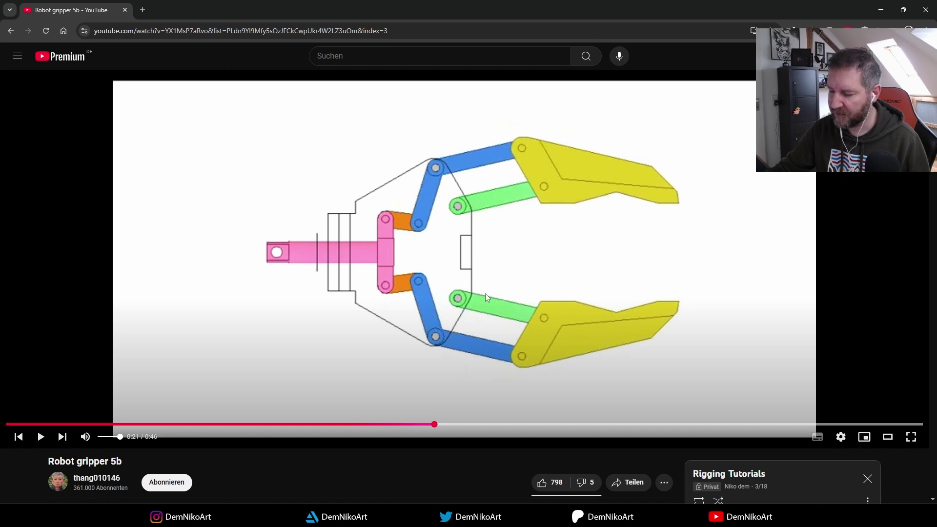
{"action": "left_click", "coordinate": [881, 10]}
Snap the 3D cursor to the piston cylinder and add a single-bone armature there.
{"action": "middle_click_drag", "start_coordinate": [343, 275], "coordinate": [384, 277], "text": "shift"}
{"action": "scroll", "coordinate": [384, 277], "scroll_direction": "up", "scroll_amount": 4}
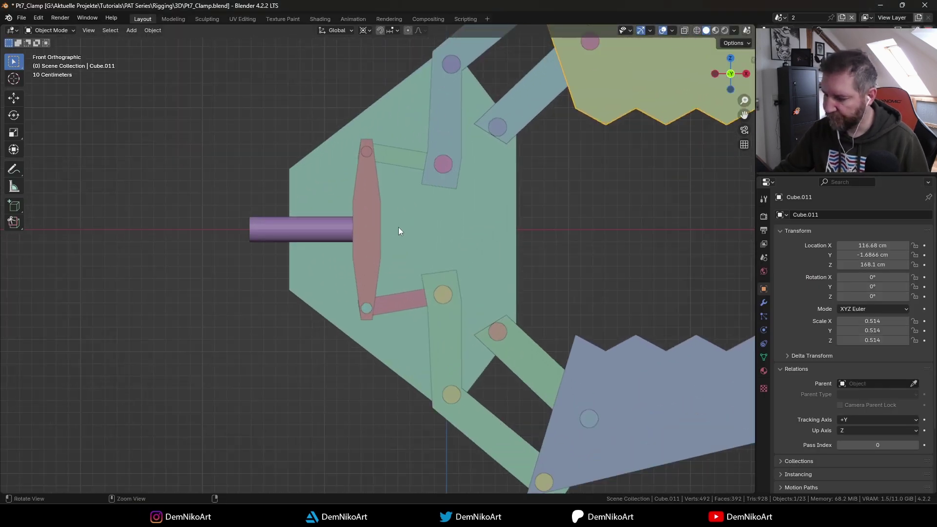
{"action": "left_click", "coordinate": [346, 230]}
{"action": "scroll", "coordinate": [346, 230], "scroll_direction": "up", "scroll_amount": 1}
{"action": "key", "text": "shift+s"}
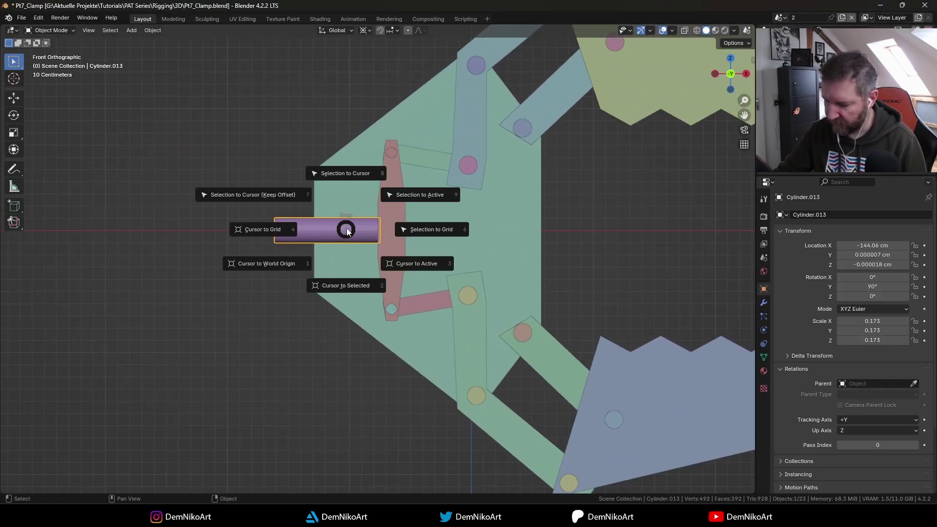
{"action": "left_click", "coordinate": [343, 286]}
{"action": "scroll", "coordinate": [330, 306], "scroll_direction": "down", "scroll_amount": 2}
{"action": "scroll", "coordinate": [326, 277], "scroll_direction": "down", "scroll_amount": 1}
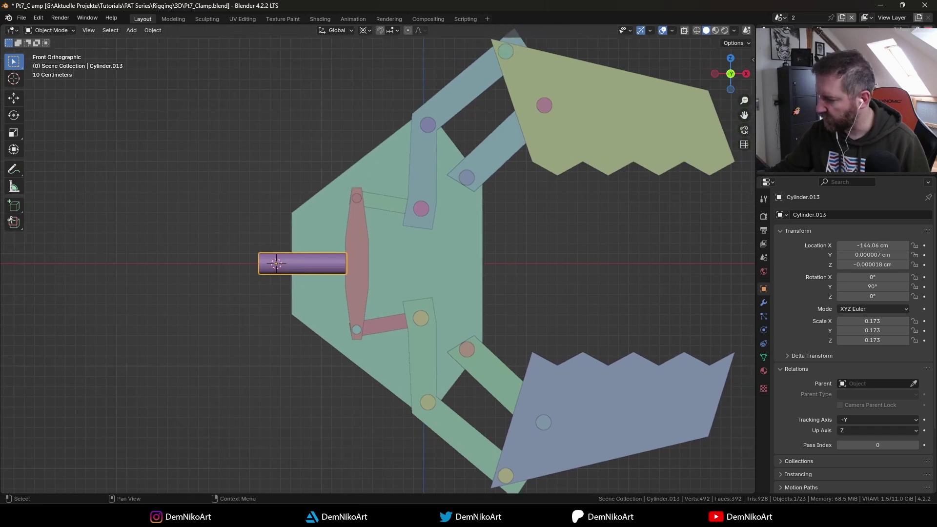
{"action": "key", "text": "shift+a"}
{"action": "mouse_move", "coordinate": [345, 265]}
{"action": "left_click", "coordinate": [416, 268]}
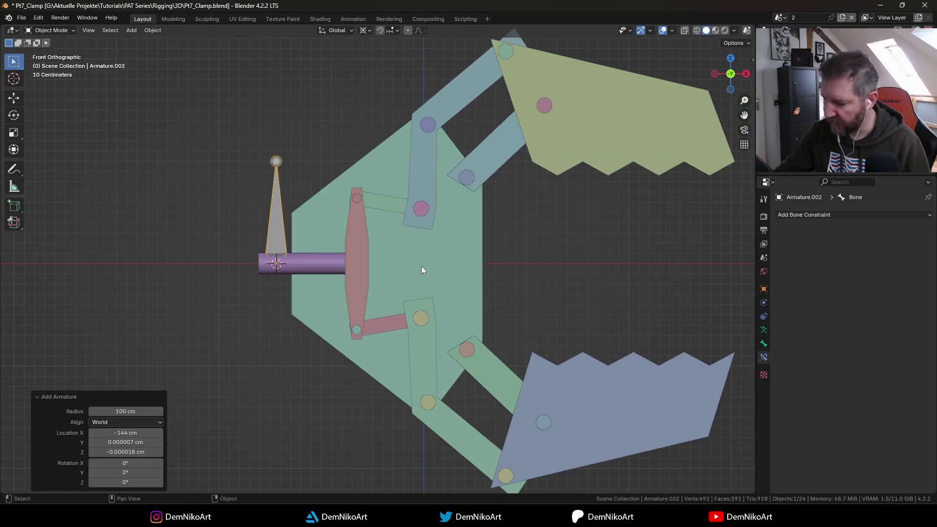
Turn on In Front for the armature and align its bone along the piston.
{"action": "left_click", "coordinate": [764, 330]}
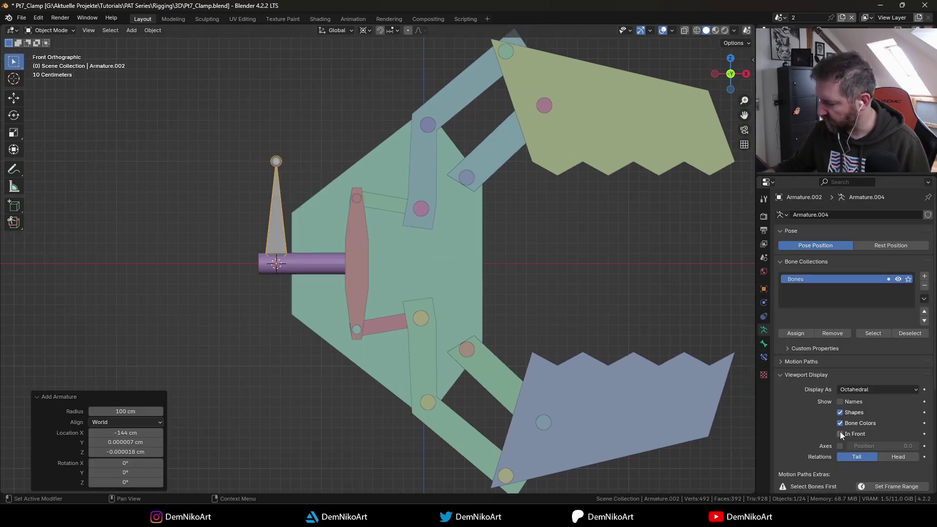
{"action": "mouse_move", "coordinate": [385, 310]}
{"action": "middle_mouse_down", "text": "shift"}
{"action": "mouse_move", "coordinate": [326, 298]}
{"action": "mouse_move", "coordinate": [390, 300]}
{"action": "middle_mouse_up", "text": "shift"}
{"action": "key", "text": "Tab"}
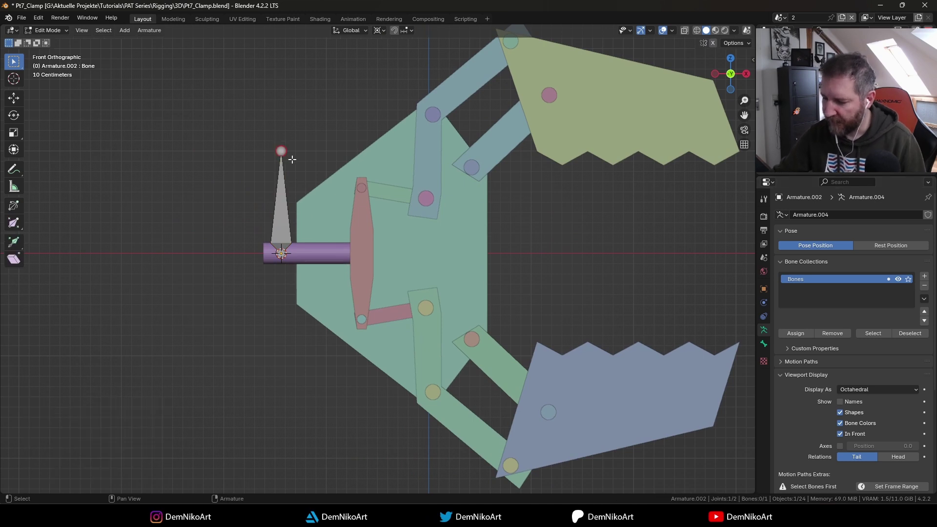
{"action": "key", "text": "g"}
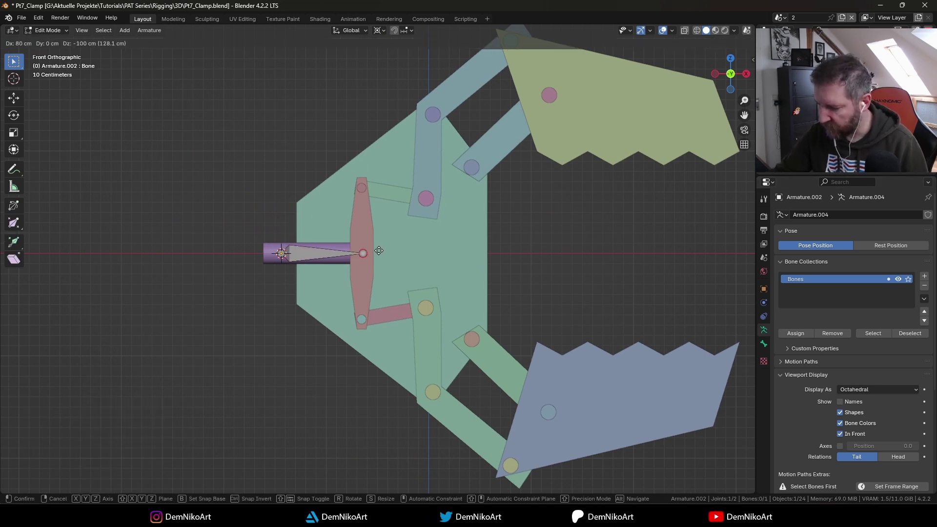
{"action": "left_click", "coordinate": [383, 251], "text": "ctrl"}
Extrude bones up the pink link, to its pivot, and to the blue link's upper pivot.
{"action": "middle_click_drag", "start_coordinate": [382, 251], "coordinate": [360, 255], "text": "shift"}
{"action": "key", "text": "e"}
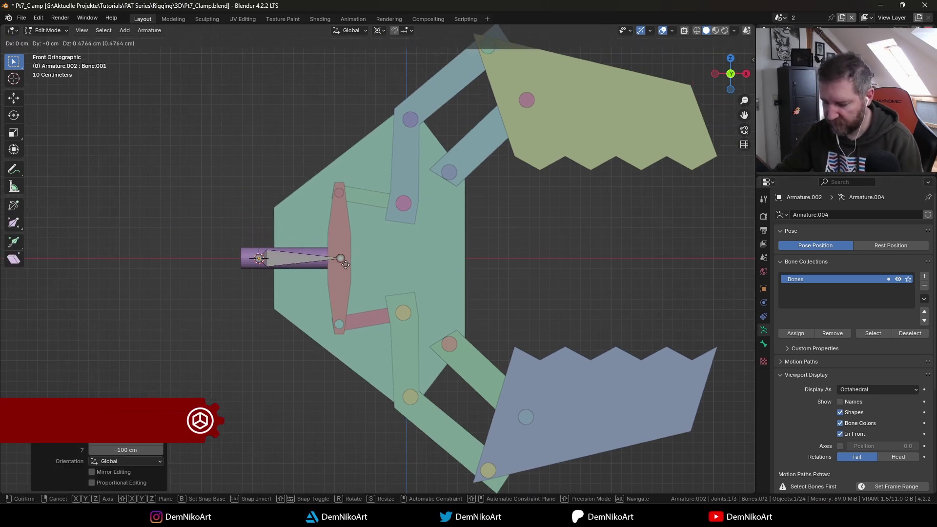
{"action": "key", "text": "z"}
{"action": "left_click", "coordinate": [348, 200]}
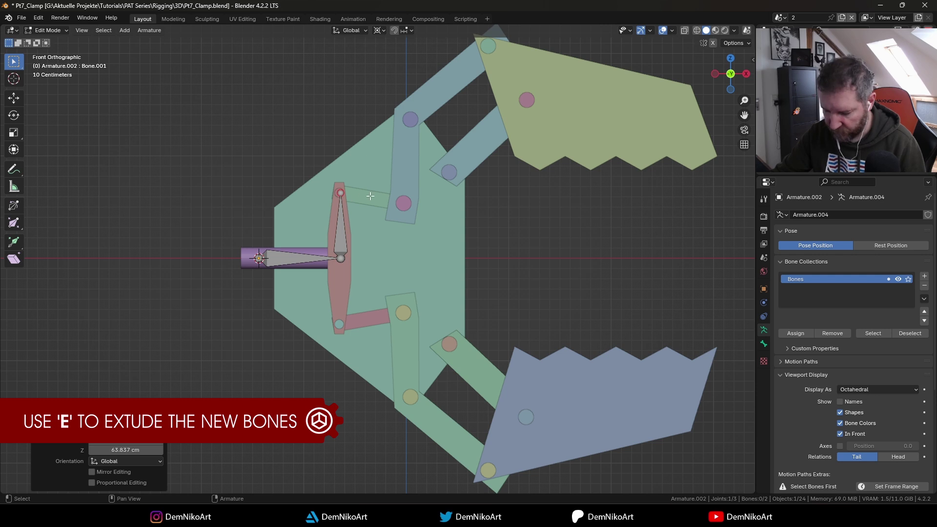
{"action": "key", "text": "e"}
{"action": "left_click", "coordinate": [429, 202]}
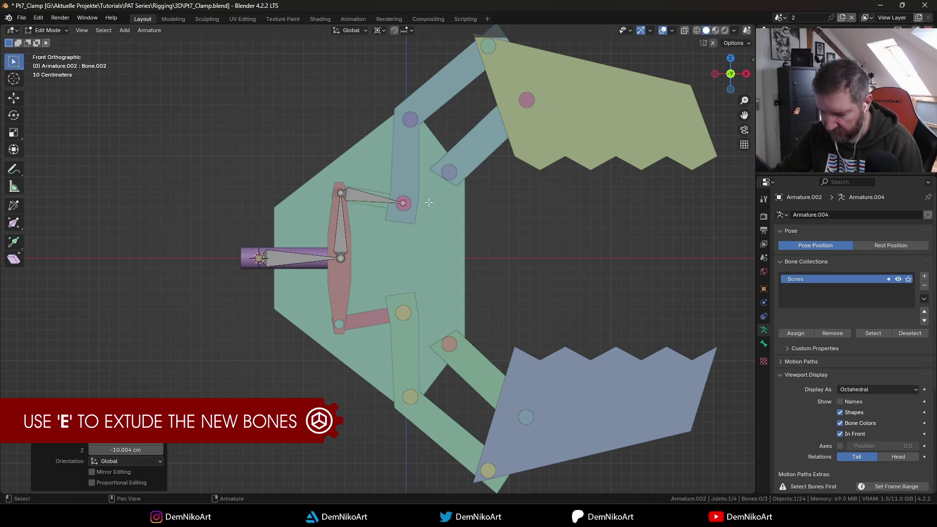
{"action": "key", "text": "e"}
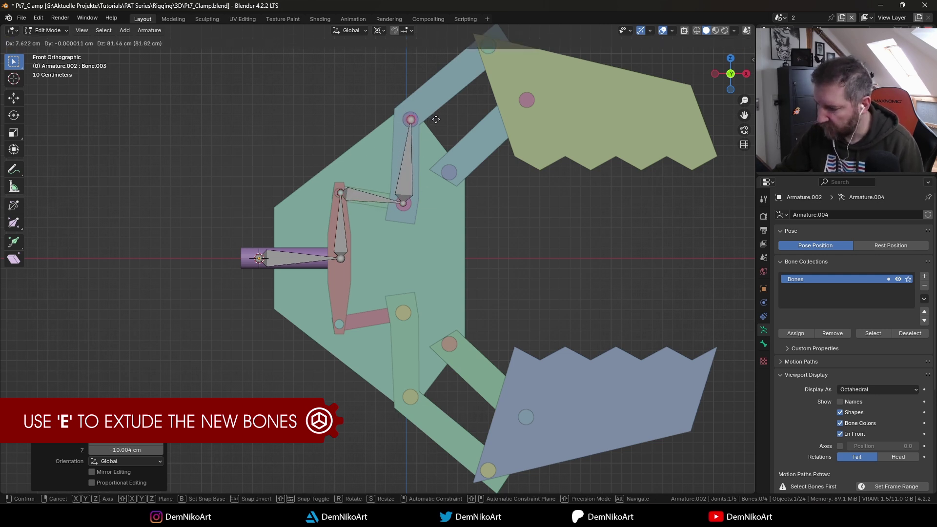
{"action": "left_click", "coordinate": [436, 119]}
Extrude a fifth bone to the top jaw's pivot and select it.
{"action": "middle_click_drag", "start_coordinate": [448, 142], "coordinate": [431, 216], "text": "shift"}
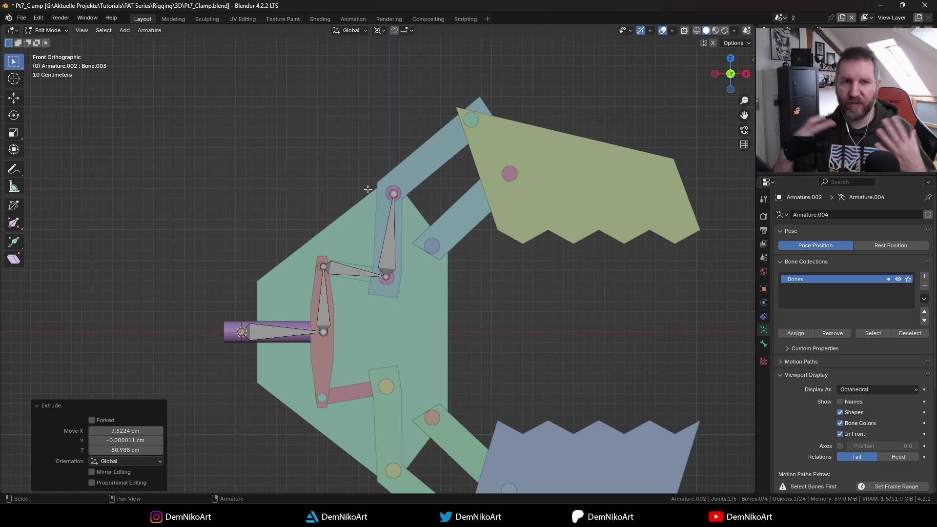
{"action": "middle_click_drag", "start_coordinate": [394, 207], "coordinate": [377, 215], "text": "shift"}
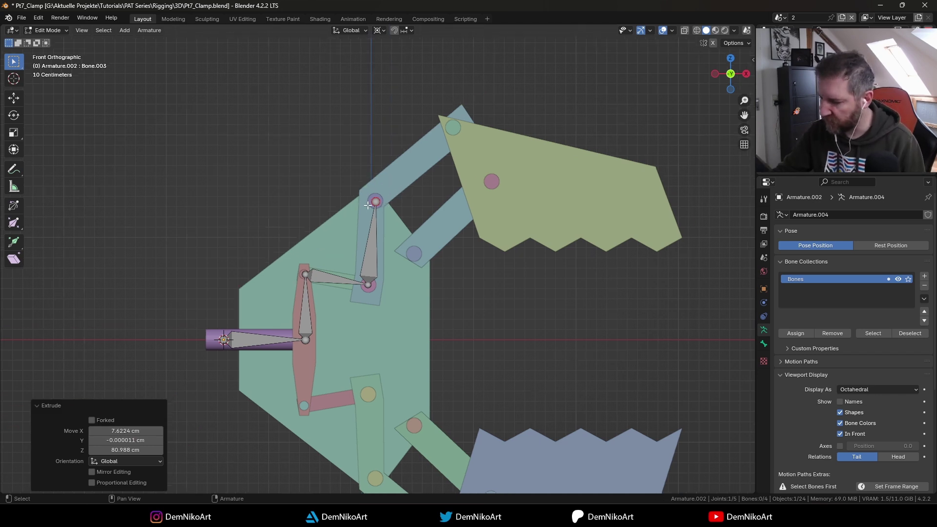
{"action": "key", "text": "e"}
{"action": "left_click", "coordinate": [454, 131]}
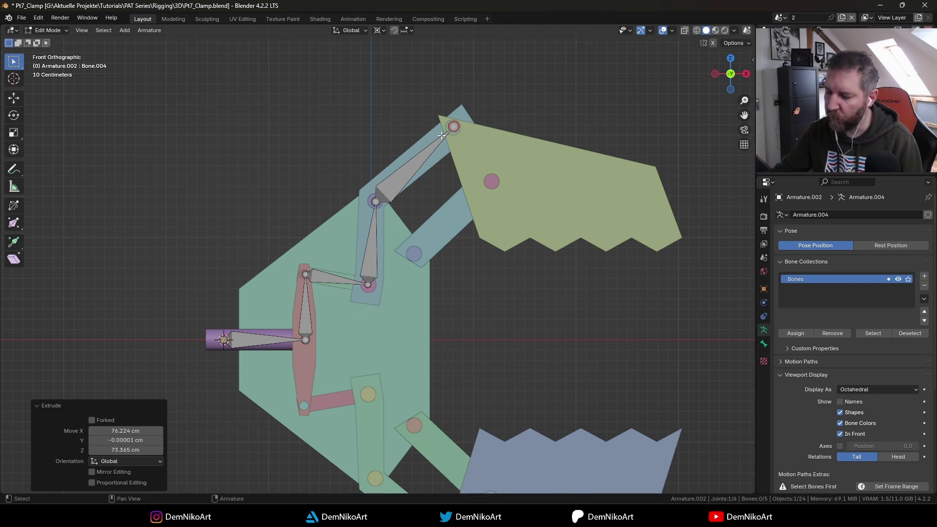
{"action": "left_click", "coordinate": [404, 179]}
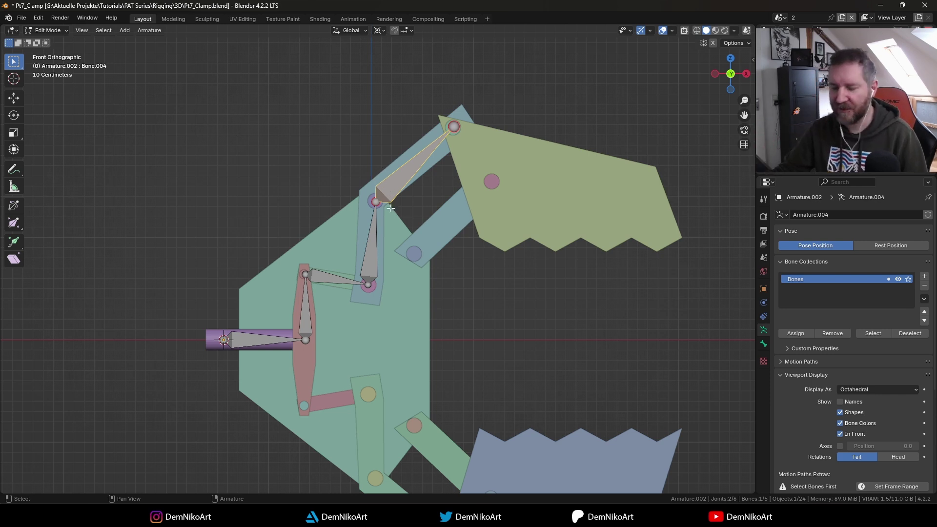
{"action": "middle_click_drag", "start_coordinate": [508, 161], "coordinate": [412, 156], "text": "shift"}
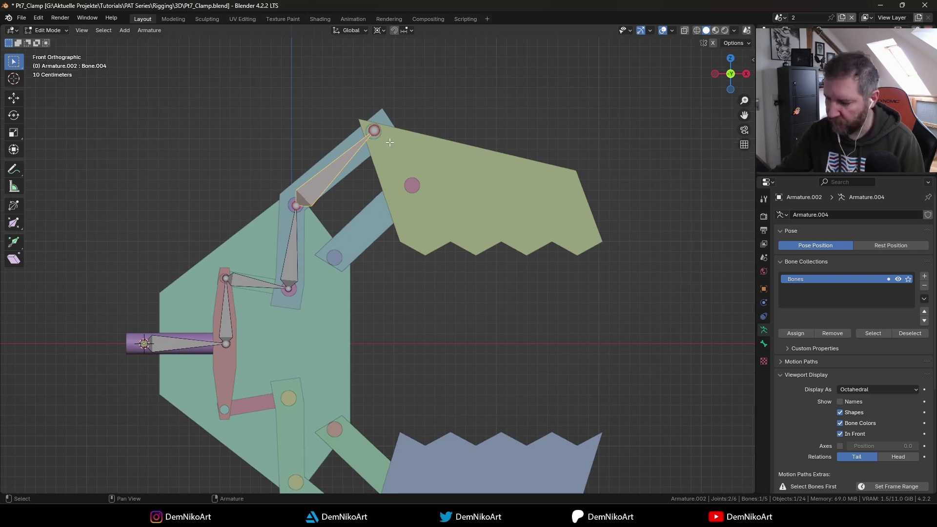
Extrude a bone from the top jaw's pivot to the jaw's far corner.
{"action": "key", "text": "e"}
{"action": "key", "text": "Escape"}
{"action": "key", "text": "ctrl+z"}
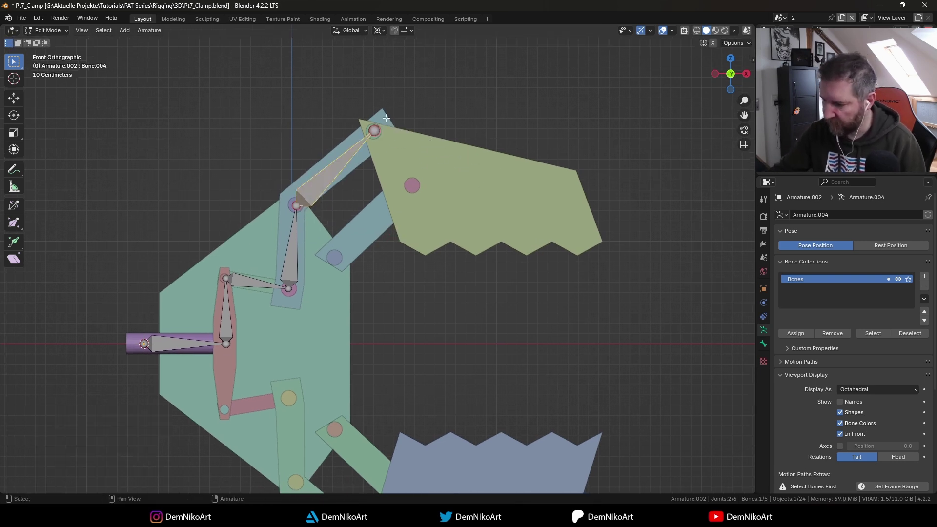
{"action": "left_click", "coordinate": [383, 126]}
{"action": "middle_click_drag", "start_coordinate": [409, 145], "coordinate": [413, 150], "text": "shift"}
{"action": "key", "text": "e"}
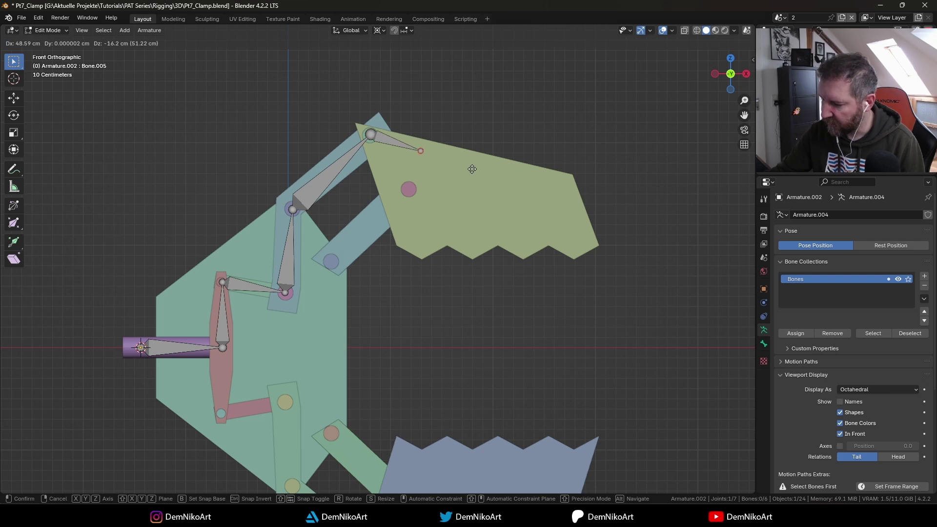
{"action": "left_click", "coordinate": [612, 195]}
{"action": "middle_click_drag", "start_coordinate": [469, 233], "coordinate": [519, 205], "text": "shift"}
{"action": "scroll", "coordinate": [519, 205], "scroll_direction": "down", "scroll_amount": 1}
{"action": "middle_click_drag", "start_coordinate": [458, 218], "coordinate": [466, 201], "text": "shift"}
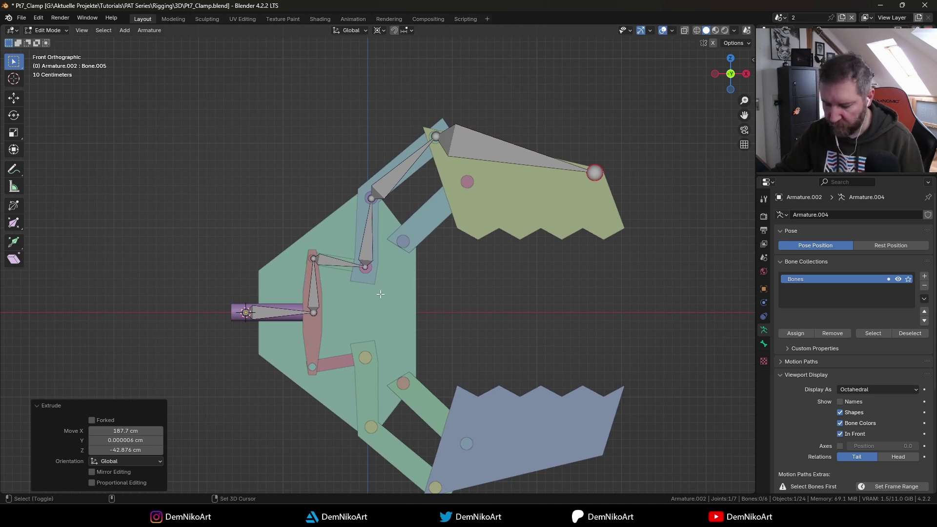
Add a separate bone from the parallel link's lower pivot to the jaw's second pivot.
{"action": "key", "text": "shift+a"}
{"action": "left_click", "coordinate": [247, 287]}
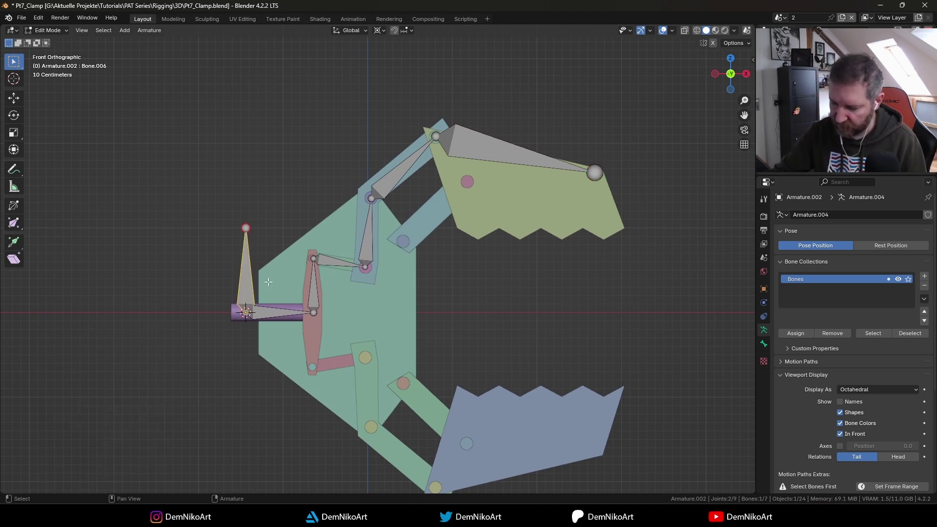
{"action": "key", "text": "g"}
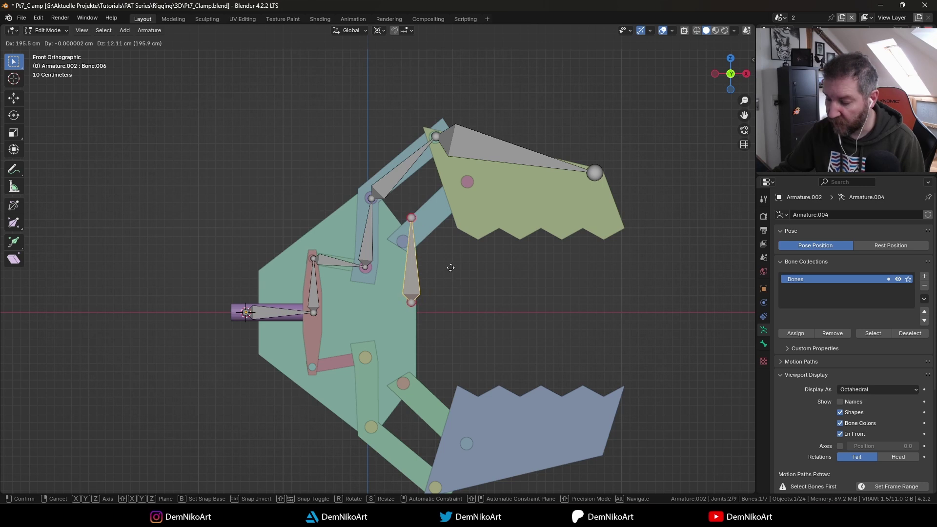
{"action": "left_click", "coordinate": [442, 206]}
{"action": "left_click", "coordinate": [405, 152]}
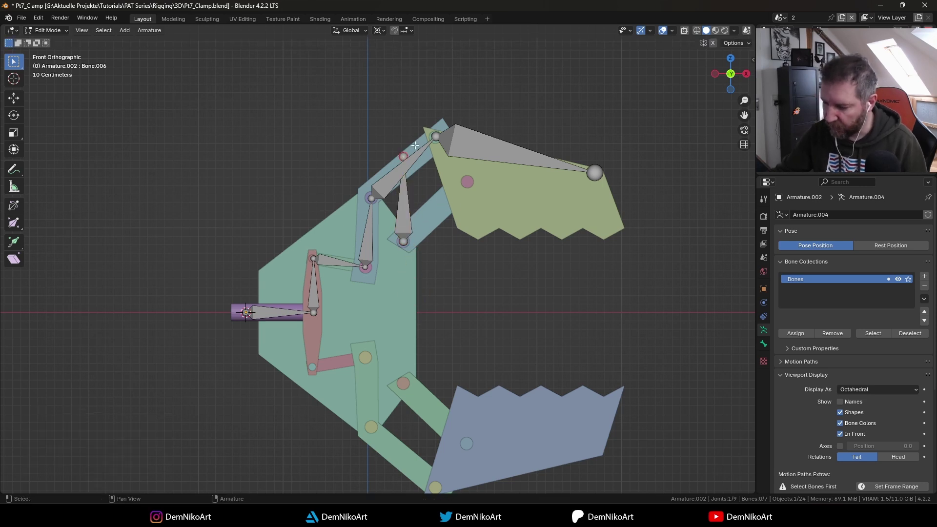
{"action": "key", "text": "g"}
{"action": "left_click", "coordinate": [502, 201]}
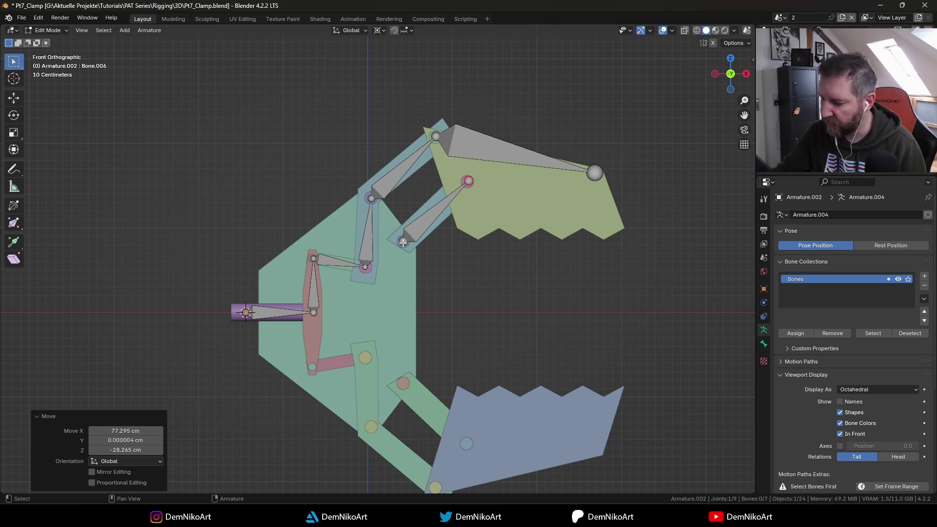
{"action": "left_click", "coordinate": [402, 242]}
{"action": "left_click", "coordinate": [371, 198]}
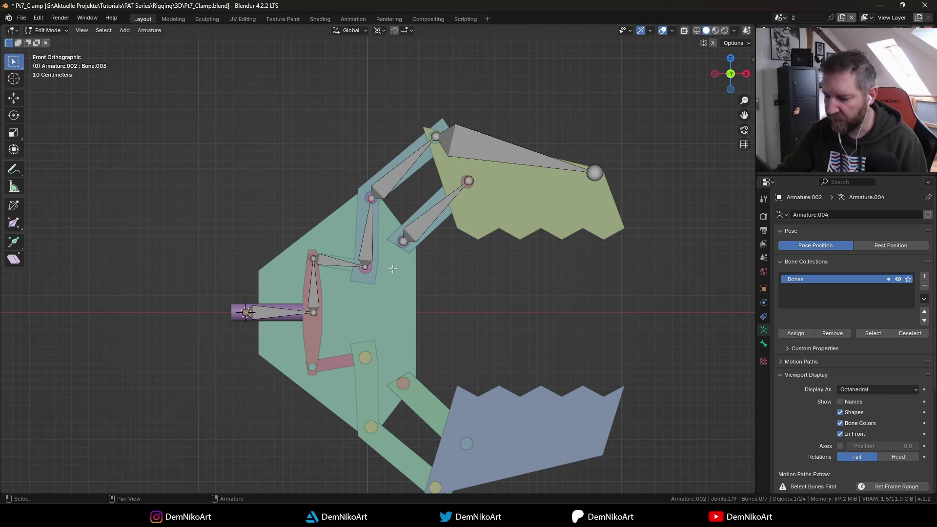
{"action": "middle_click_drag", "start_coordinate": [386, 272], "coordinate": [397, 272], "text": "shift"}
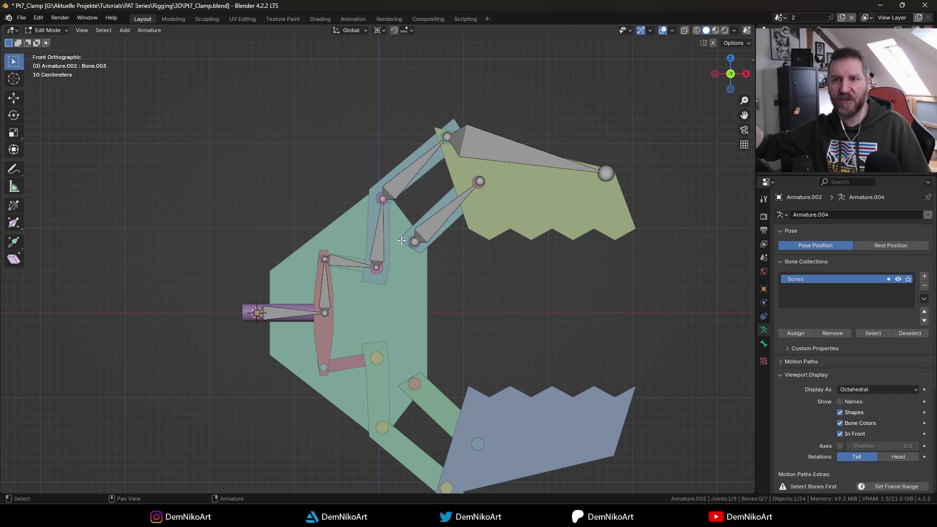
{"action": "left_click", "coordinate": [273, 312]}
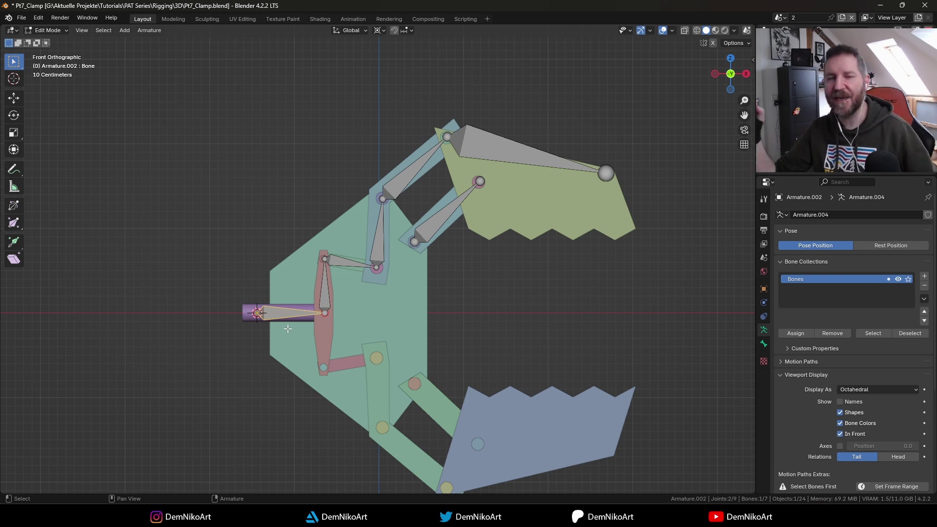
{"action": "left_click", "coordinate": [383, 198]}
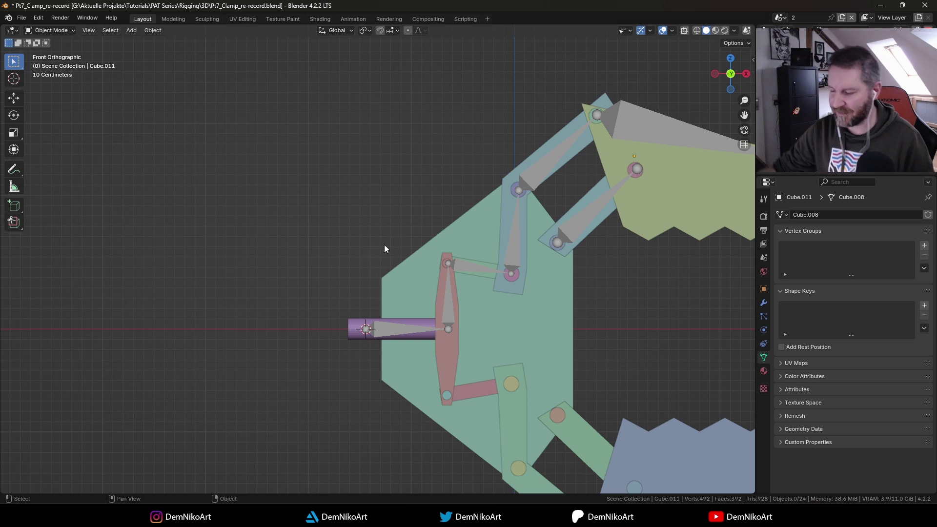
Add a single-bone armature and place it left of the clamp.
{"action": "middle_click_drag", "start_coordinate": [289, 267], "coordinate": [300, 255], "text": "shift"}
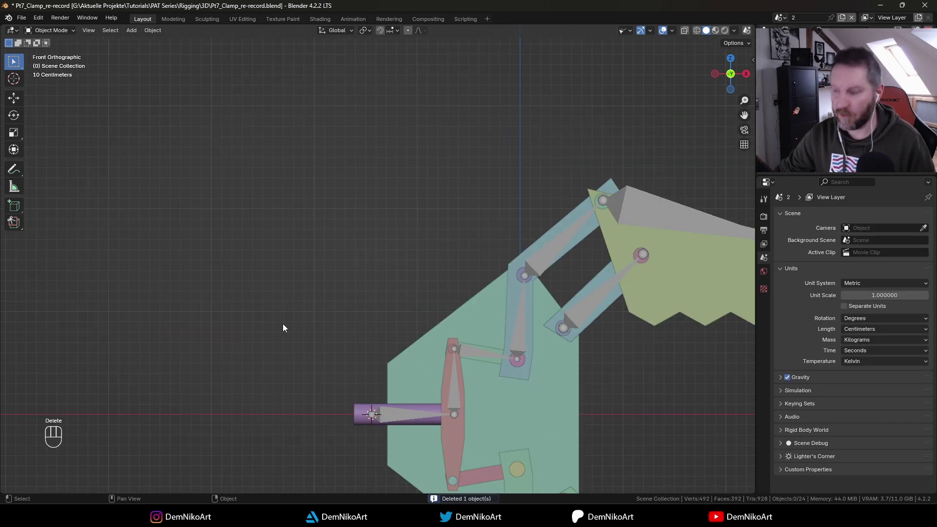
{"action": "middle_click_drag", "start_coordinate": [278, 298], "coordinate": [282, 299], "text": "shift"}
{"action": "key", "text": "shift+a"}
{"action": "mouse_move", "coordinate": [279, 293]}
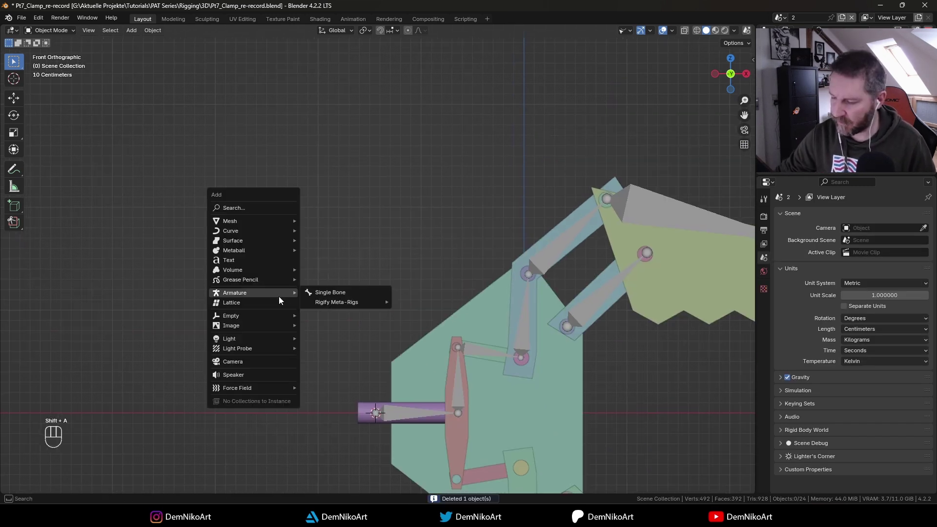
{"action": "left_click", "coordinate": [322, 291]}
{"action": "key", "text": "g"}
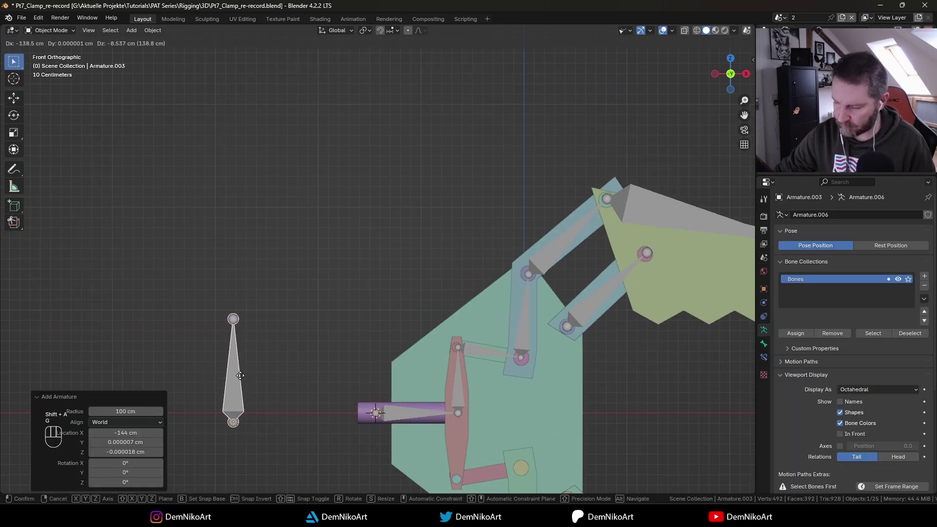
{"action": "left_click", "coordinate": [237, 376]}
In Edit Mode, extrude four bones in a zigzag upward.
{"action": "key", "text": "Tab"}
{"action": "key", "text": "e"}
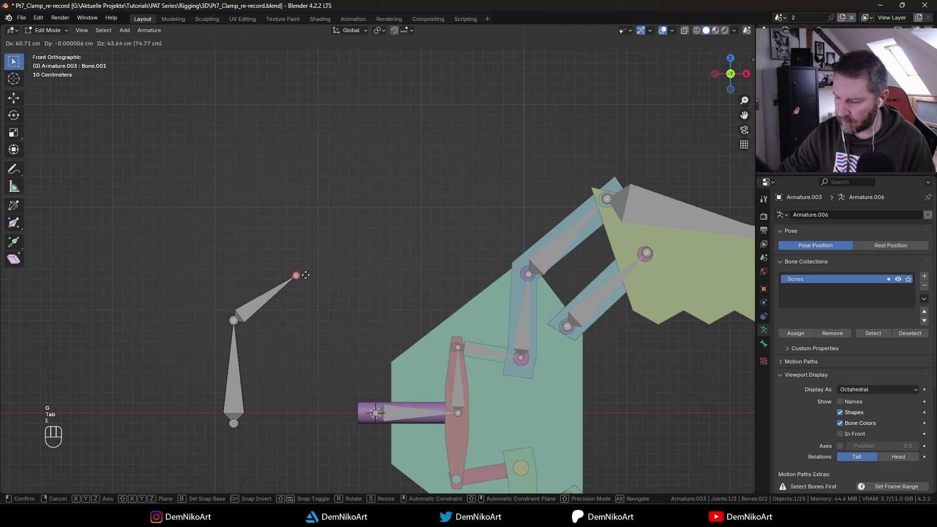
{"action": "left_click", "coordinate": [297, 274]}
{"action": "key", "text": "e"}
{"action": "left_click", "coordinate": [220, 204]}
{"action": "key", "text": "e"}
{"action": "left_click", "coordinate": [307, 124]}
{"action": "key", "text": "e"}
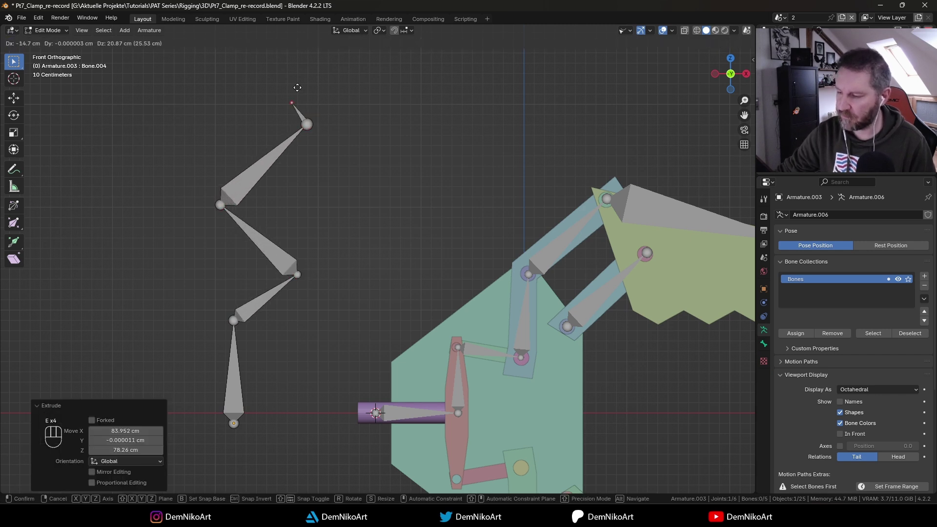
{"action": "left_click", "coordinate": [237, 69]}
Reposition the chain's top joint and extrude a short final bone.
{"action": "middle_click_drag", "start_coordinate": [264, 89], "coordinate": [329, 149], "text": "shift"}
{"action": "key", "text": "g"}
{"action": "left_click", "coordinate": [327, 143]}
{"action": "key", "text": "e"}
{"action": "left_click", "coordinate": [332, 96]}
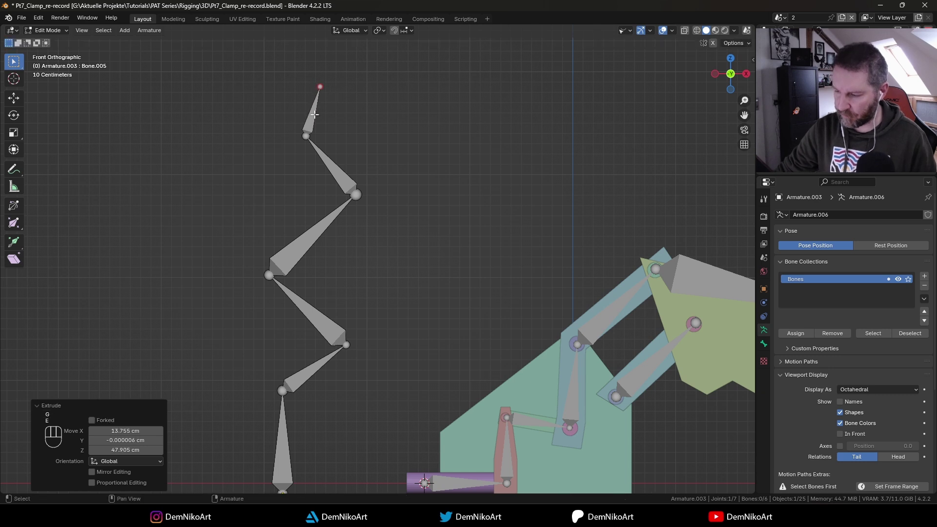
Disconnect the top bone with Alt+P and switch the armature to Pose Mode.
{"action": "left_click", "coordinate": [315, 118]}
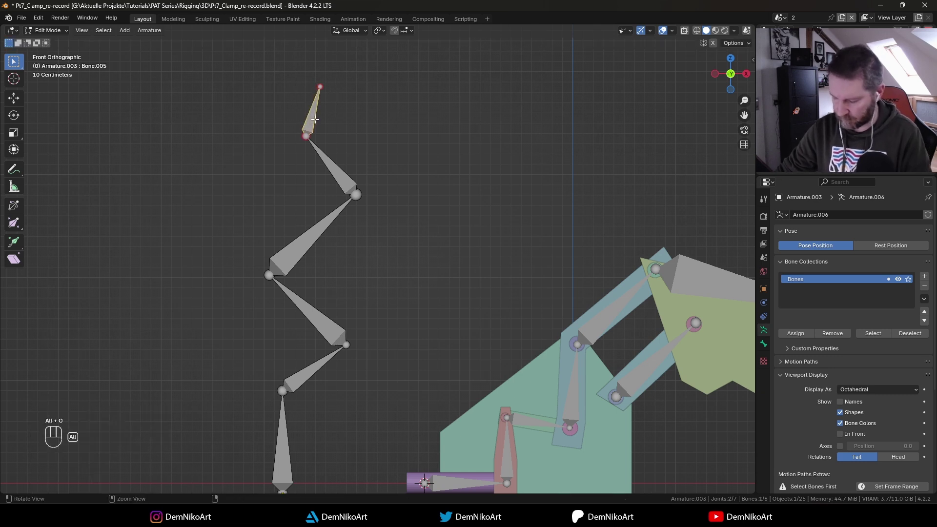
{"action": "key", "text": "alt+p"}
{"action": "left_click", "coordinate": [318, 118]}
{"action": "key", "text": "g"}
{"action": "key", "text": "Escape"}
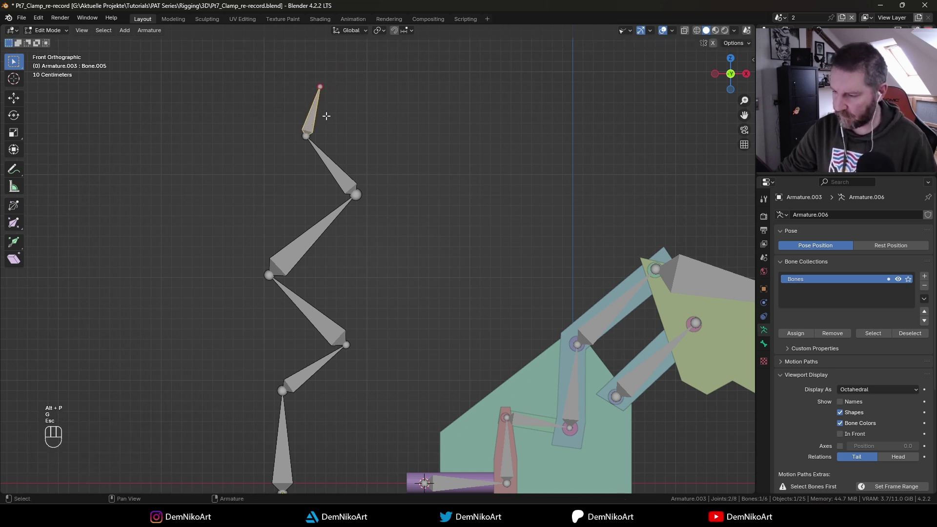
{"action": "key", "text": "ctrl+Tab"}
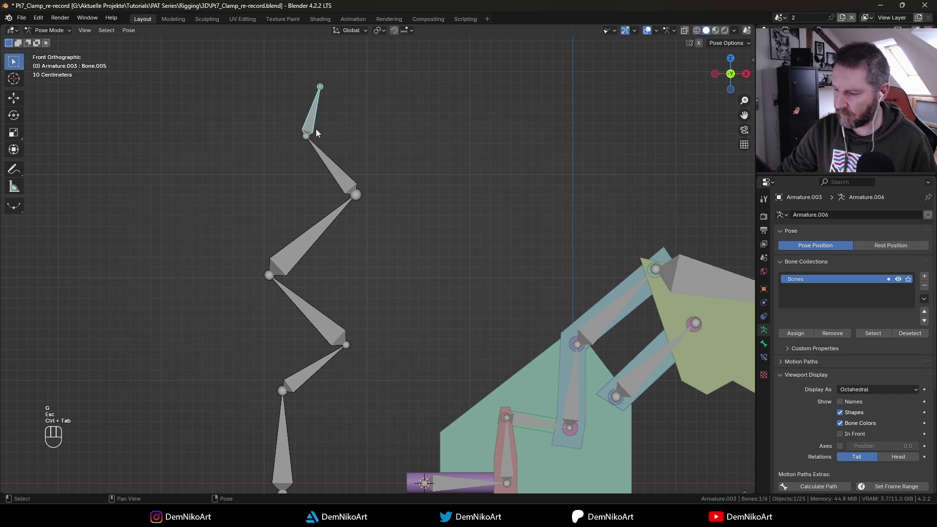
Add an IK constraint to Bone.004 targeting Bone.005 and show its constraint settings.
{"action": "key", "text": "g"}
{"action": "key", "text": "Escape"}
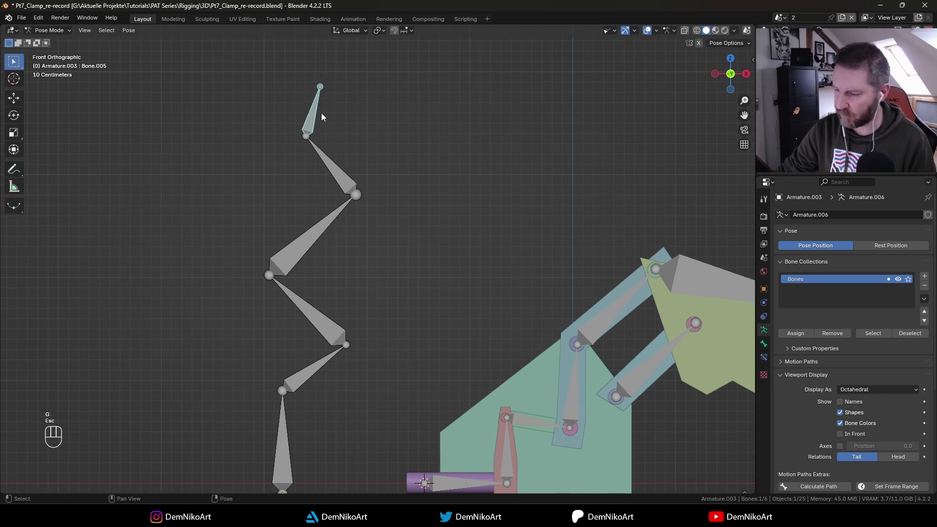
{"action": "left_click", "coordinate": [329, 160], "text": "shift"}
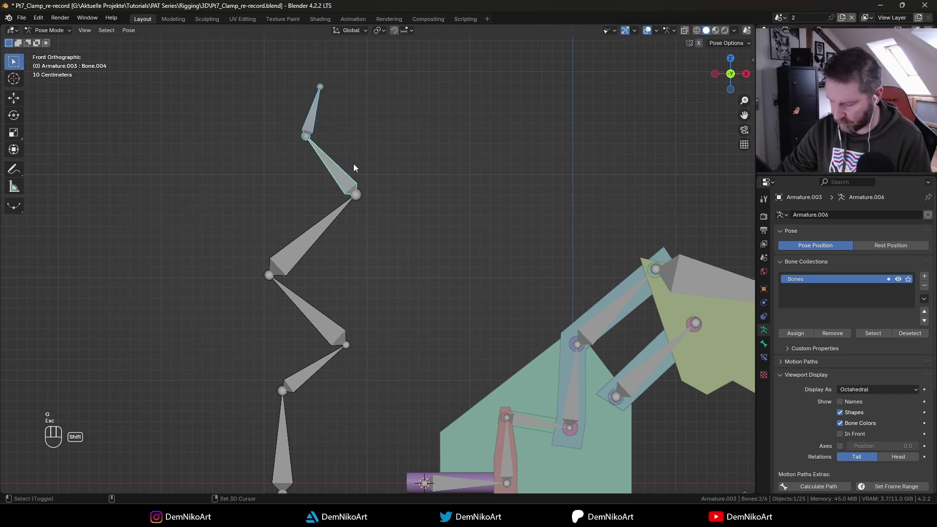
{"action": "key", "text": "shift+i"}
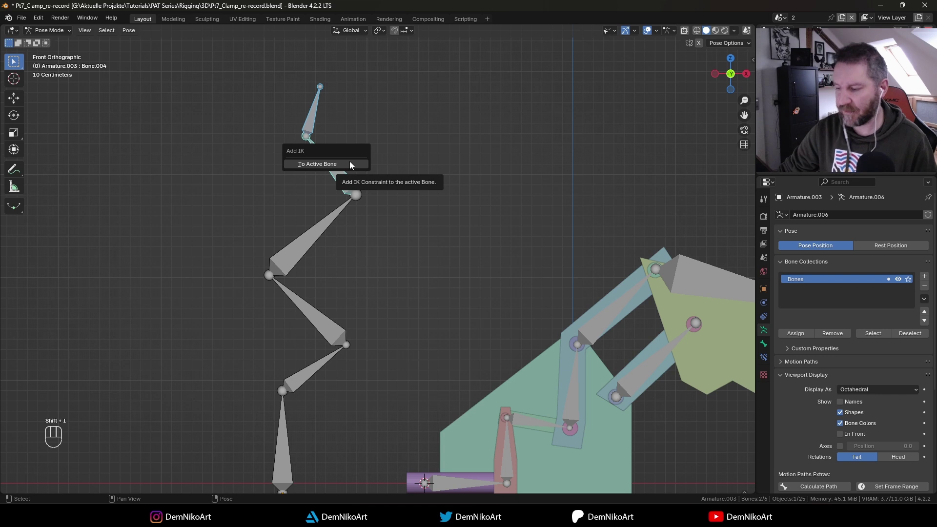
{"action": "left_click", "coordinate": [347, 161]}
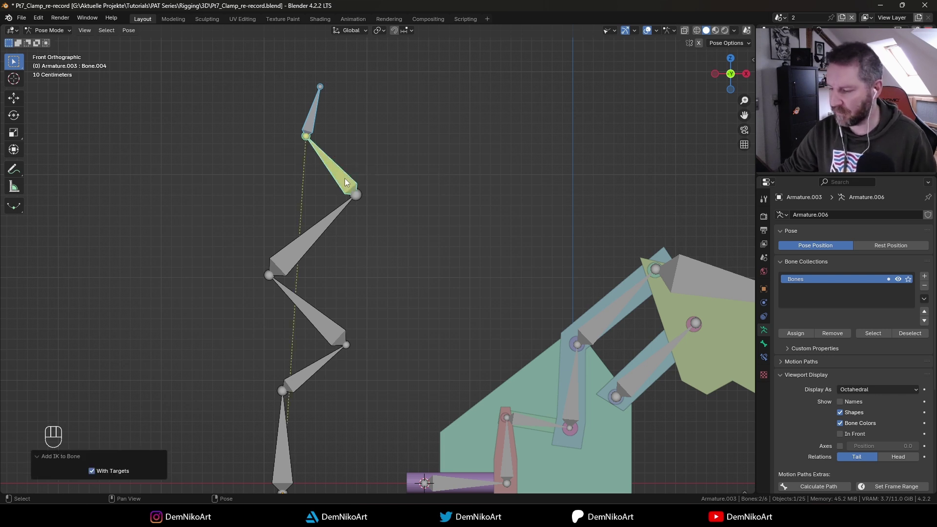
{"action": "scroll", "coordinate": [386, 219], "scroll_direction": "down", "scroll_amount": 2, "text": "shift"}
{"action": "left_click", "coordinate": [341, 158]}
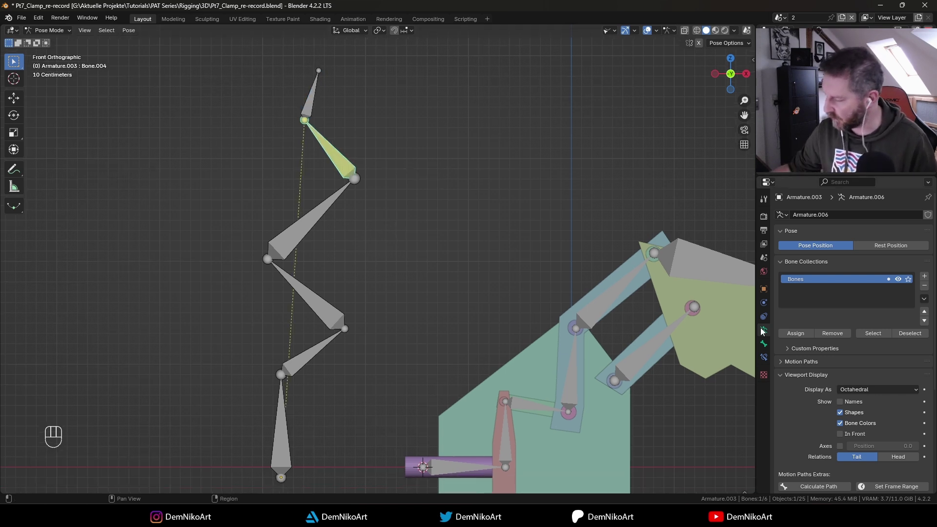
{"action": "left_click", "coordinate": [764, 357]}
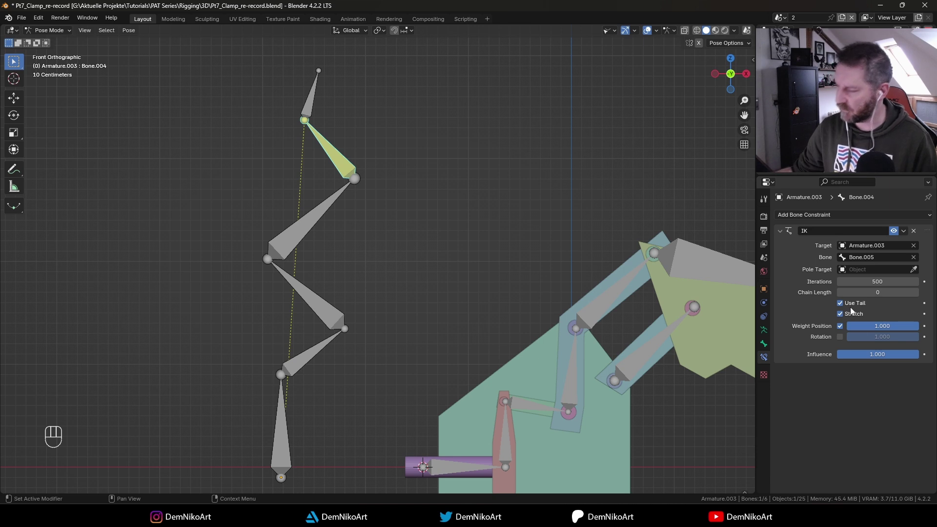
Test the IK by pulling Bone.005 twice, cancelling each move.
{"action": "middle_click_drag", "start_coordinate": [336, 195], "coordinate": [340, 196], "text": "shift"}
{"action": "left_click", "coordinate": [314, 104]}
{"action": "key", "text": "g"}
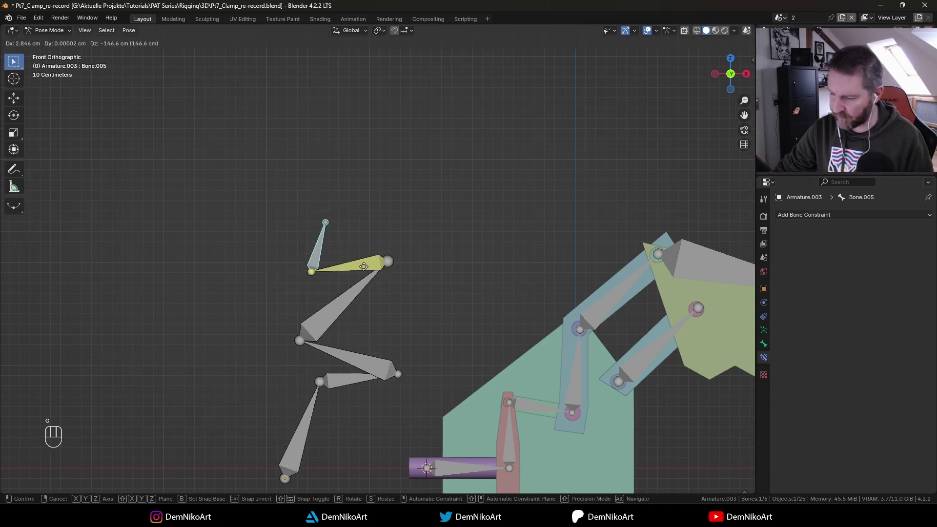
{"action": "key", "text": "Escape"}
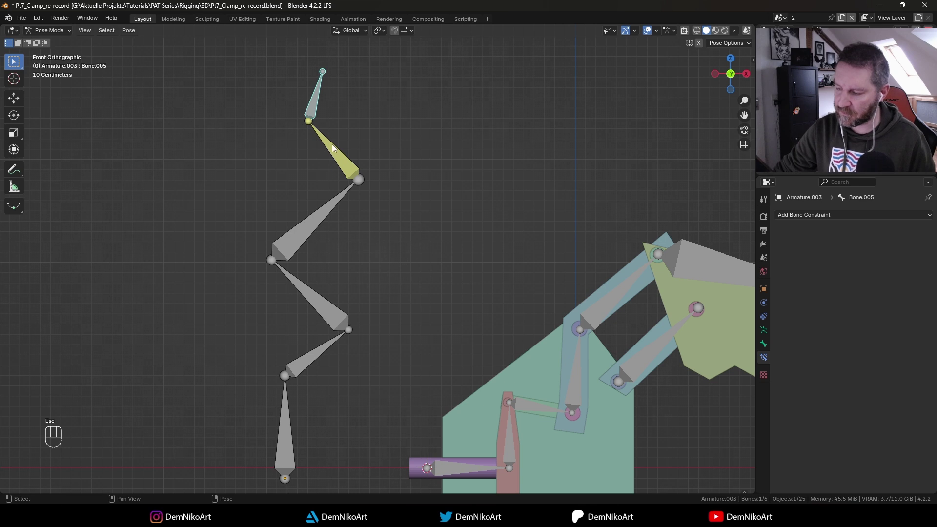
{"action": "left_click", "coordinate": [332, 148]}
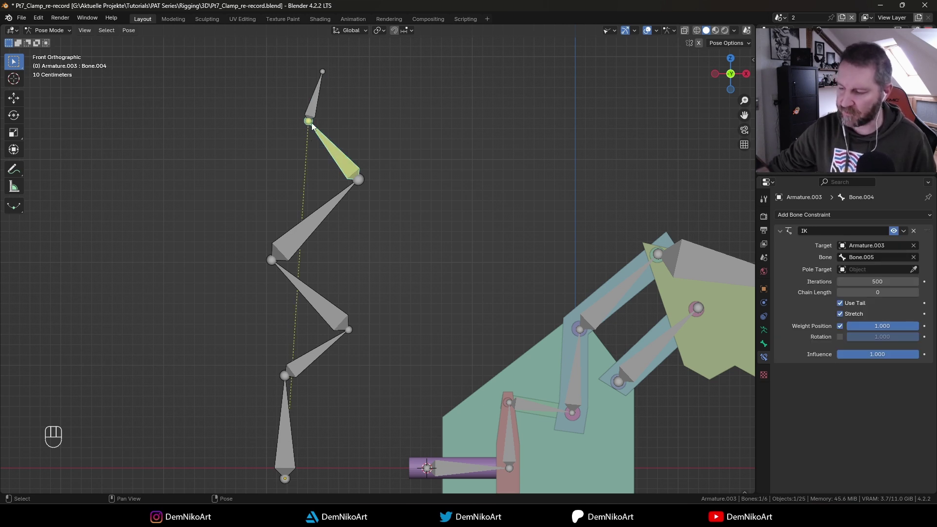
{"action": "left_click", "coordinate": [316, 105]}
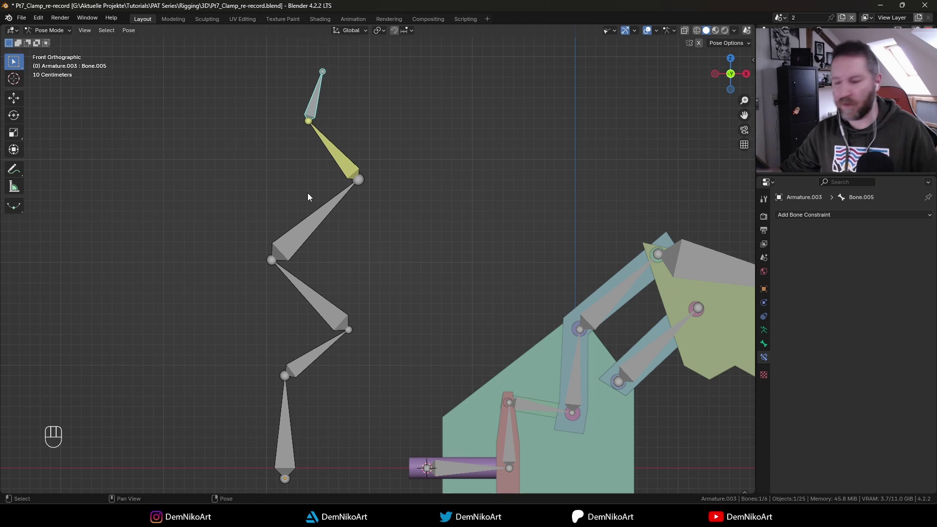
{"action": "key", "text": "g"}
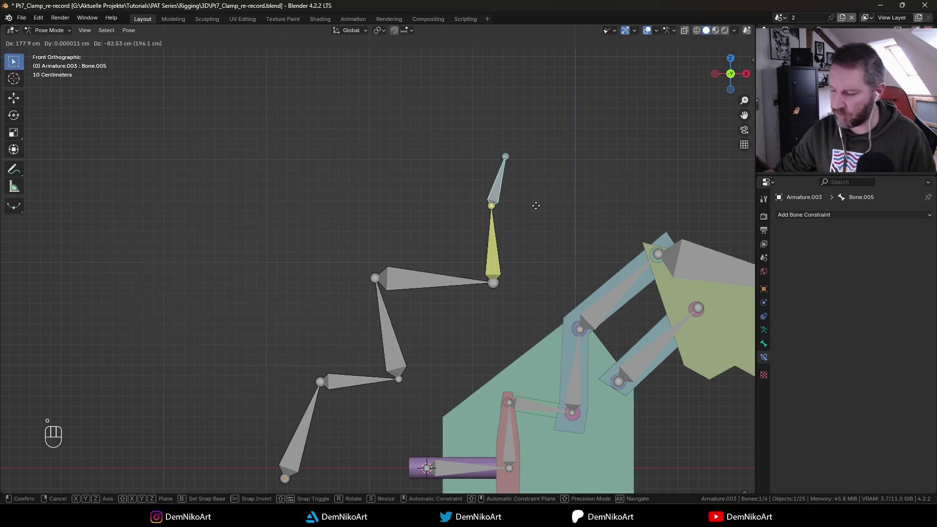
{"action": "key", "text": "Escape"}
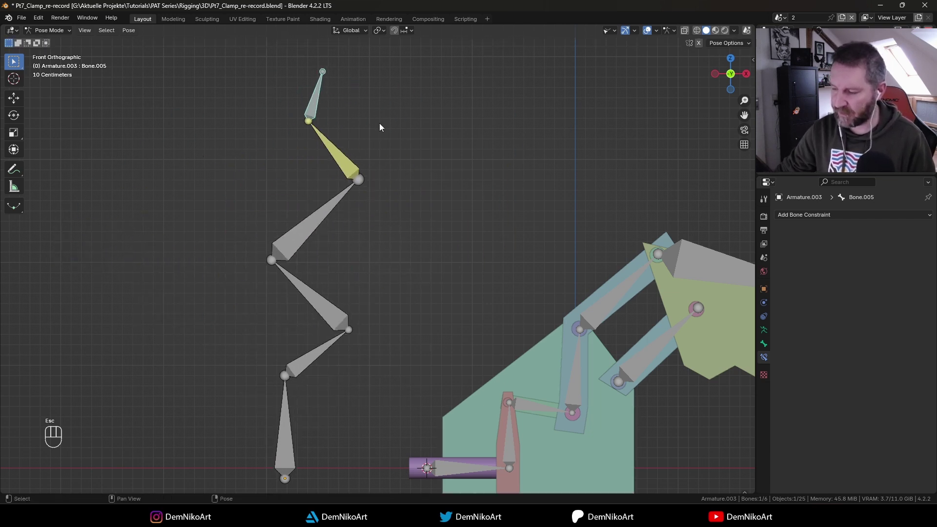
{"action": "left_click", "coordinate": [343, 160]}
{"action": "middle_click_drag", "start_coordinate": [327, 144], "coordinate": [324, 132], "text": "shift"}
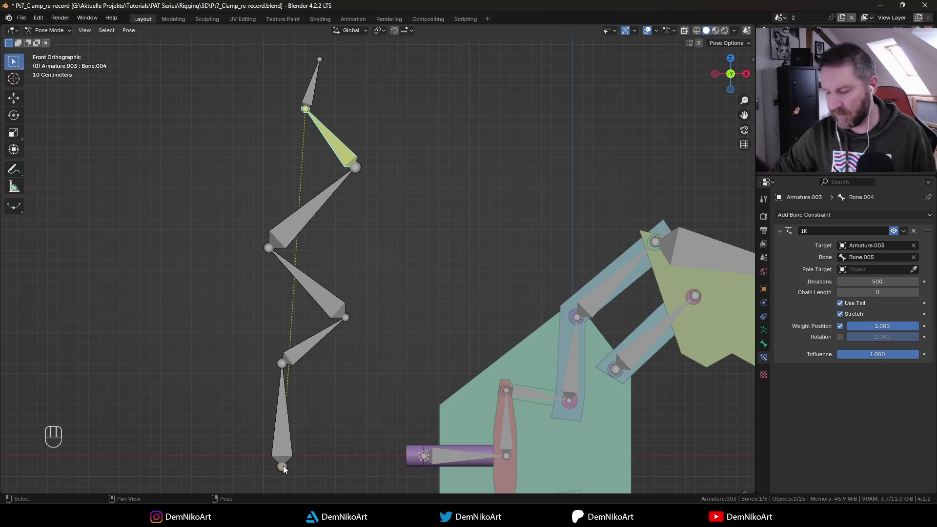
Set the IK chain length to 2 and test it by pulling Bone.005.
{"action": "left_click", "coordinate": [916, 293]}
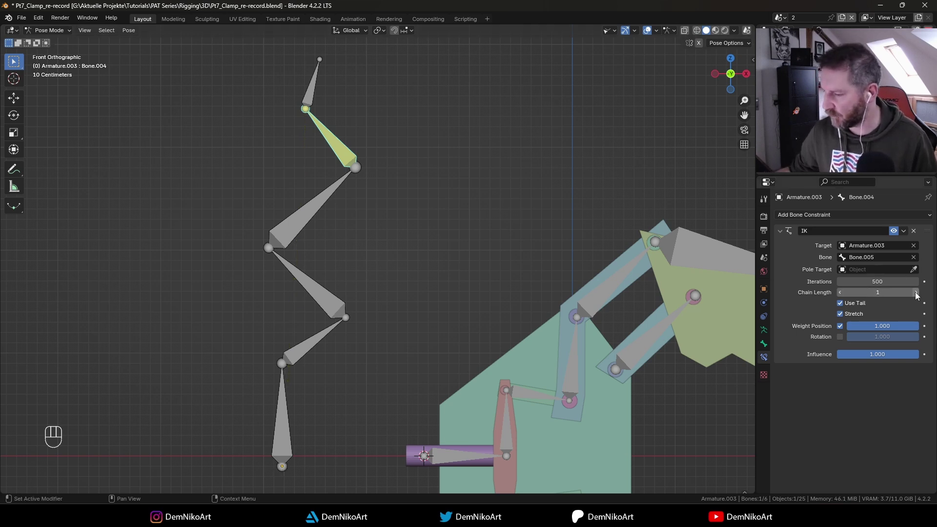
{"action": "left_click", "coordinate": [917, 293]}
{"action": "left_click", "coordinate": [311, 94]}
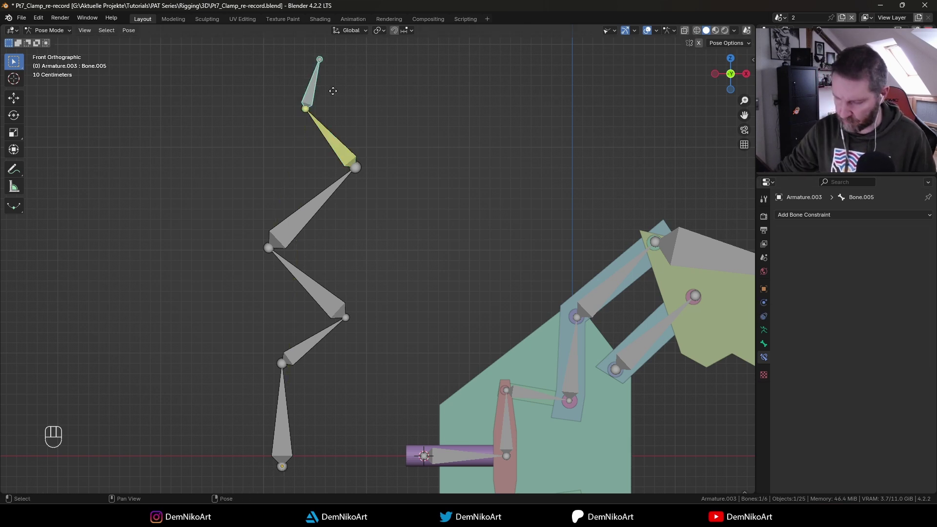
{"action": "key", "text": "g"}
{"action": "key", "text": "Escape"}
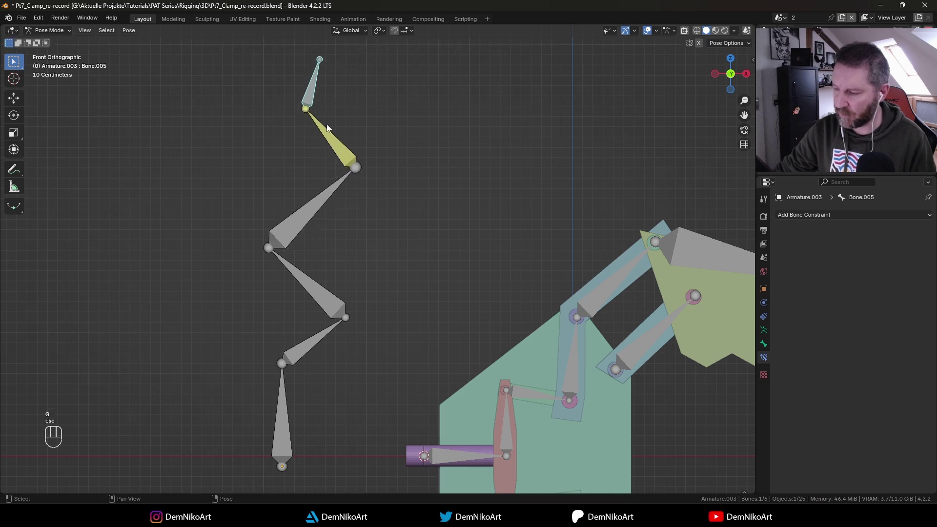
Try IK chain length 3, then reset it to 0 and retest the full chain.
{"action": "left_click", "coordinate": [328, 130]}
{"action": "left_click", "coordinate": [916, 293]}
{"action": "left_click", "coordinate": [311, 95]}
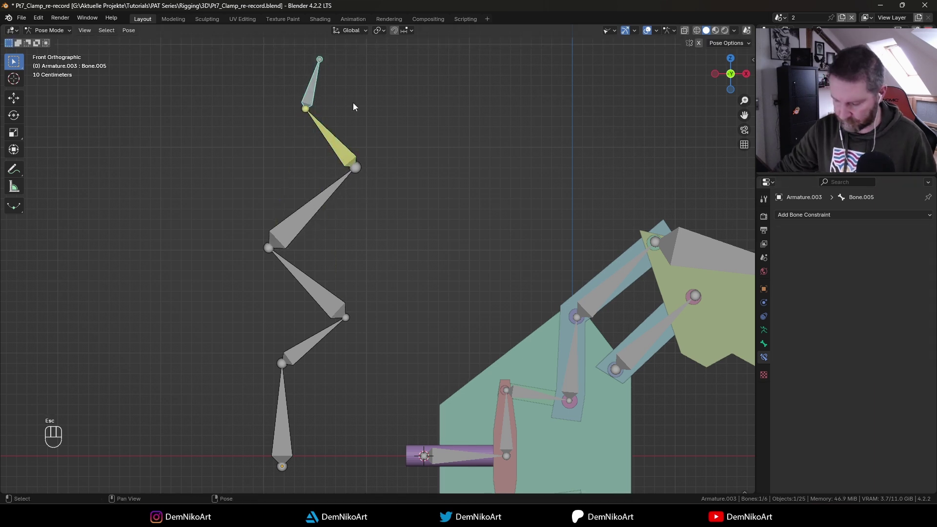
{"action": "key", "text": "g"}
{"action": "key", "text": "Escape"}
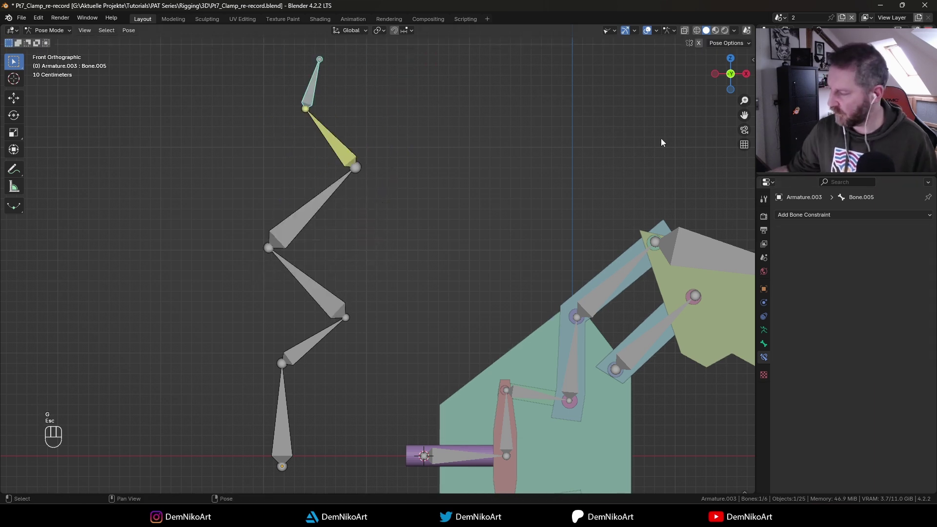
{"action": "key", "text": "ctrl+z"}
{"action": "left_click_drag", "start_coordinate": [881, 291], "coordinate": [854, 292]}
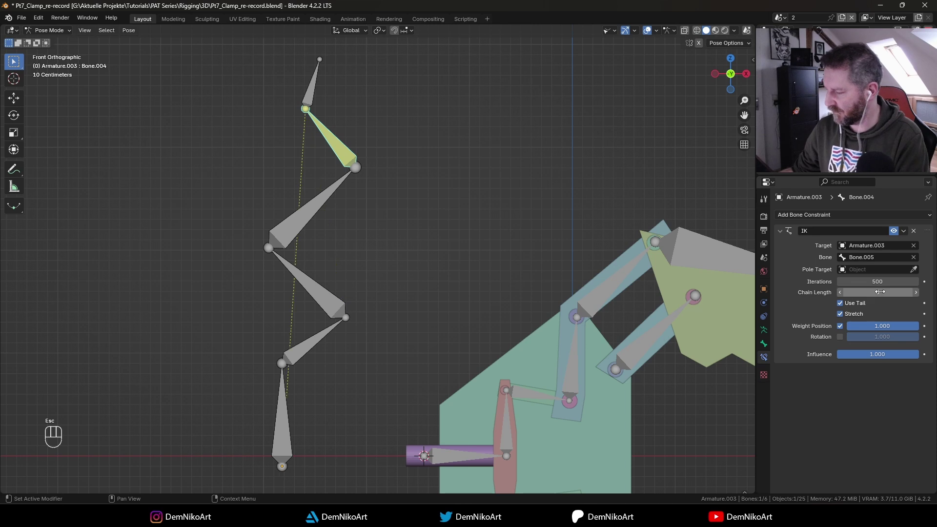
{"action": "left_click", "coordinate": [314, 94]}
{"action": "key", "text": "g"}
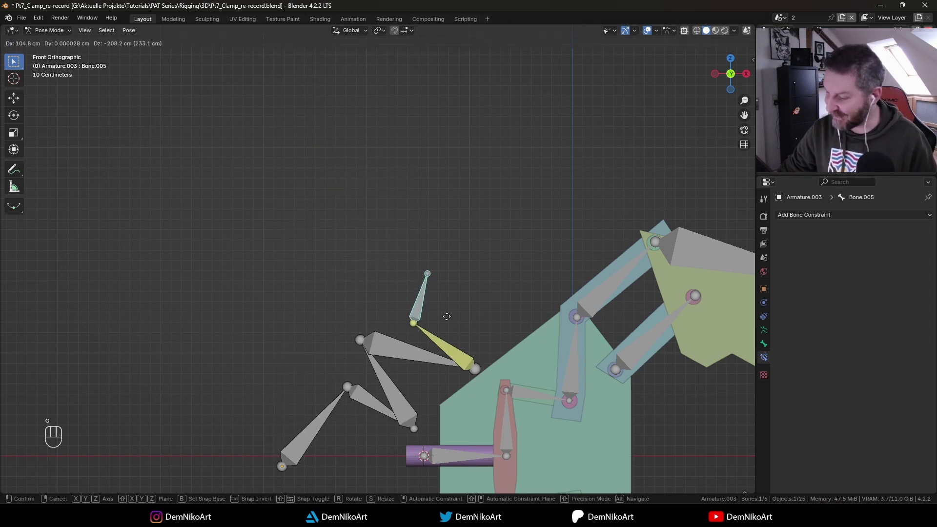
{"action": "key", "text": "Escape"}
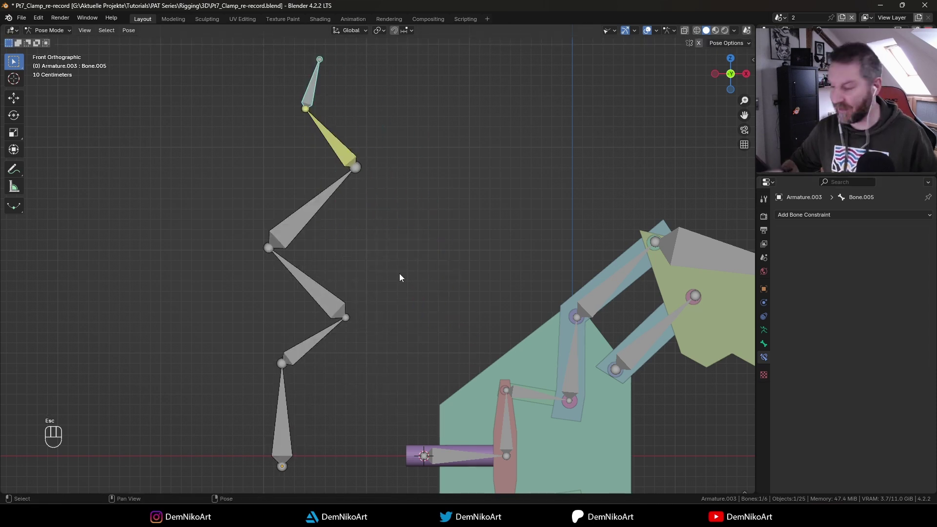
Move the test chain's top bone to a new position so the chain follows.
{"action": "middle_click_drag", "start_coordinate": [556, 354], "coordinate": [445, 278]}
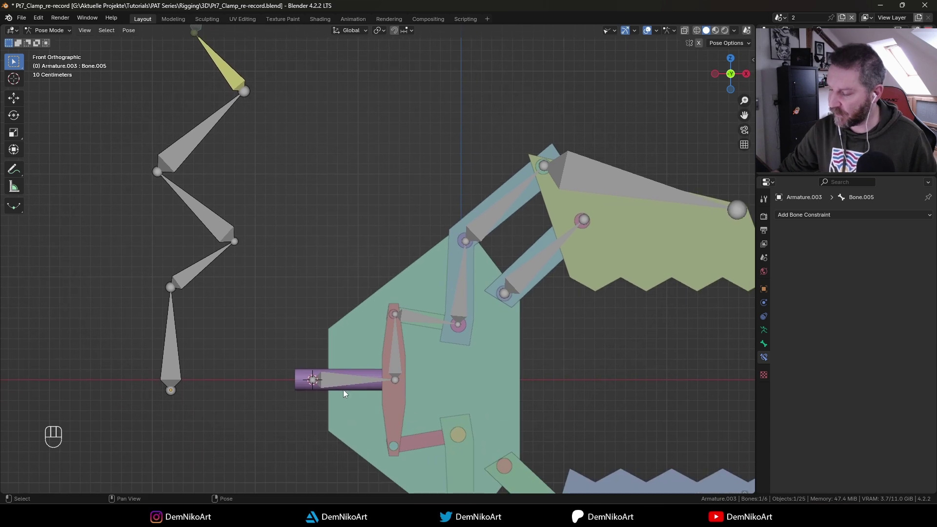
{"action": "middle_click_drag", "start_coordinate": [295, 278], "coordinate": [427, 276]}
{"action": "middle_click_drag", "start_coordinate": [332, 293], "coordinate": [336, 333]}
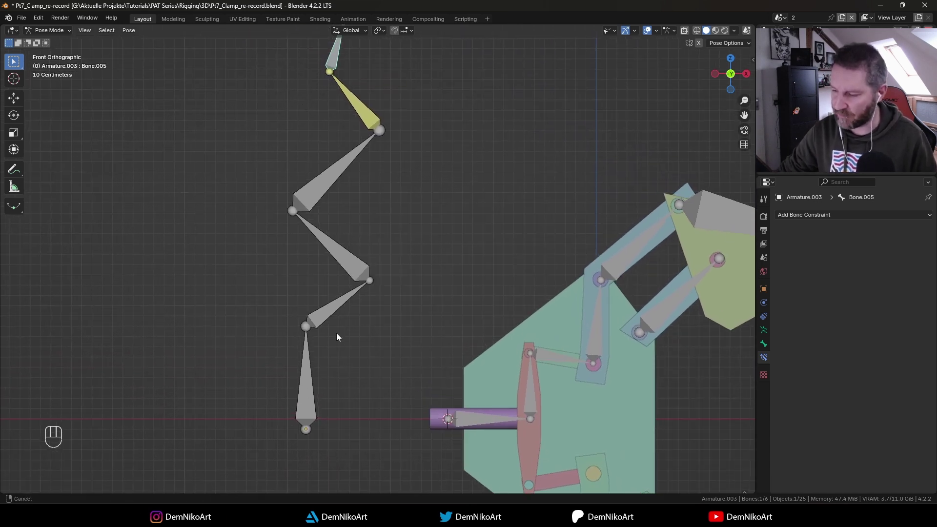
{"action": "left_click", "coordinate": [368, 105]}
{"action": "middle_click_drag", "start_coordinate": [368, 107], "coordinate": [388, 150], "text": "shift"}
{"action": "left_click", "coordinate": [360, 90]}
{"action": "key", "text": "g"}
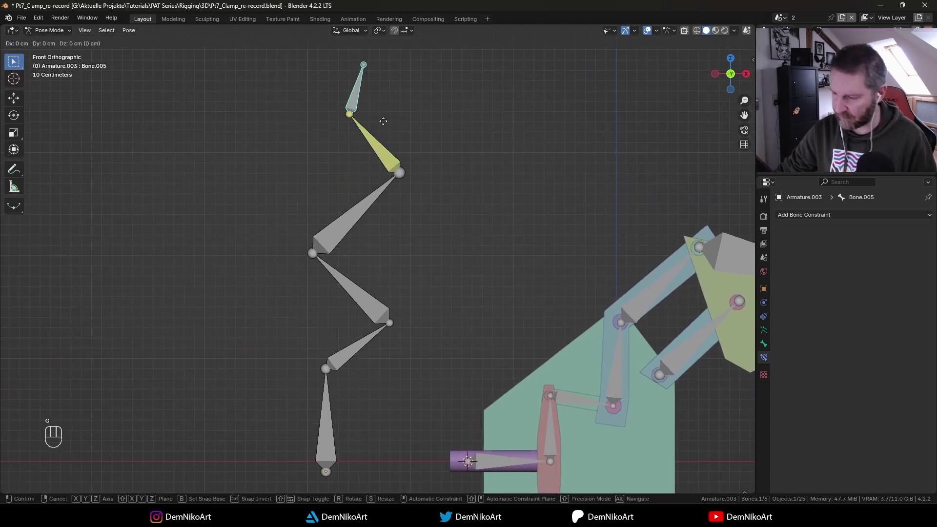
{"action": "left_click", "coordinate": [488, 161]}
Drag the chain's bottom bone down-left, bending the whole chain.
{"action": "left_click", "coordinate": [340, 457]}
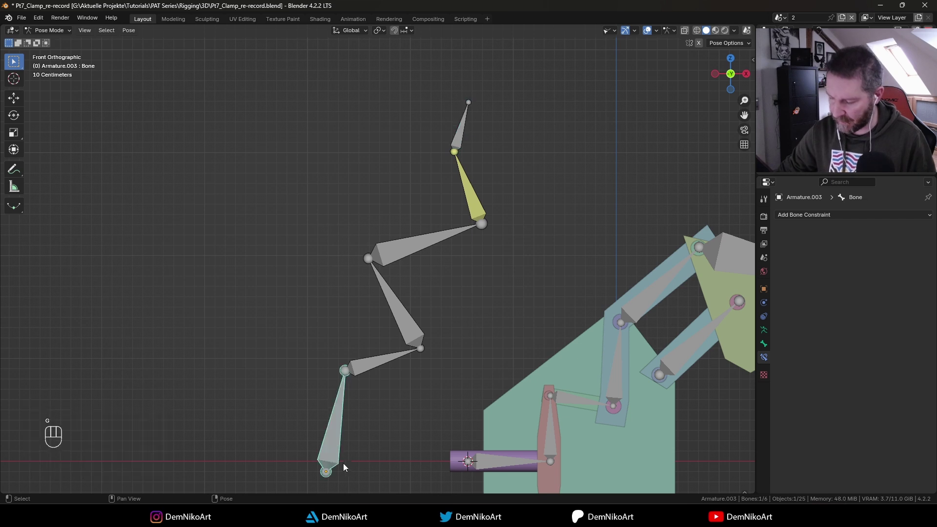
{"action": "scroll", "coordinate": [352, 452], "scroll_direction": "down", "scroll_amount": 3, "text": "shift"}
{"action": "key", "text": "g"}
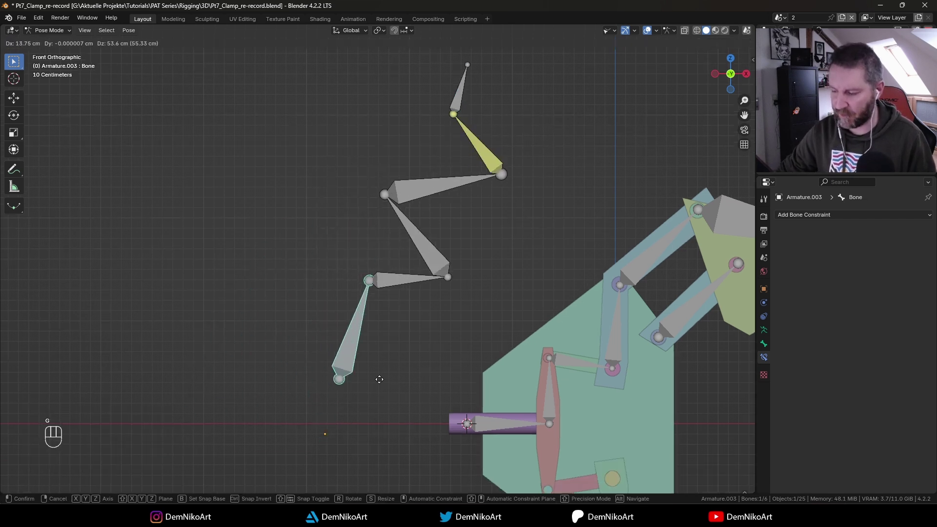
{"action": "left_click", "coordinate": [304, 407]}
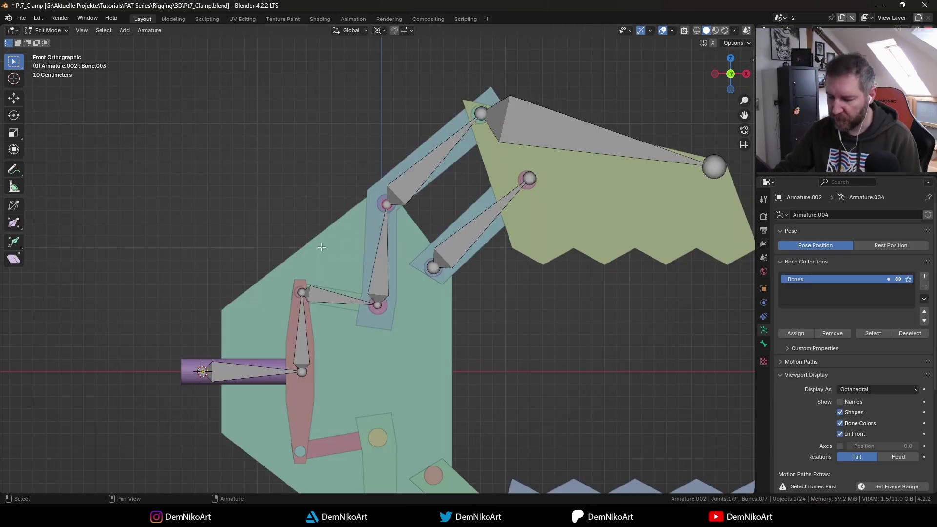
Discard a stray bone, then extrude Bone.007 up and left from the upper link's top joint.
{"action": "key", "text": "shift+a"}
{"action": "key", "text": "g"}
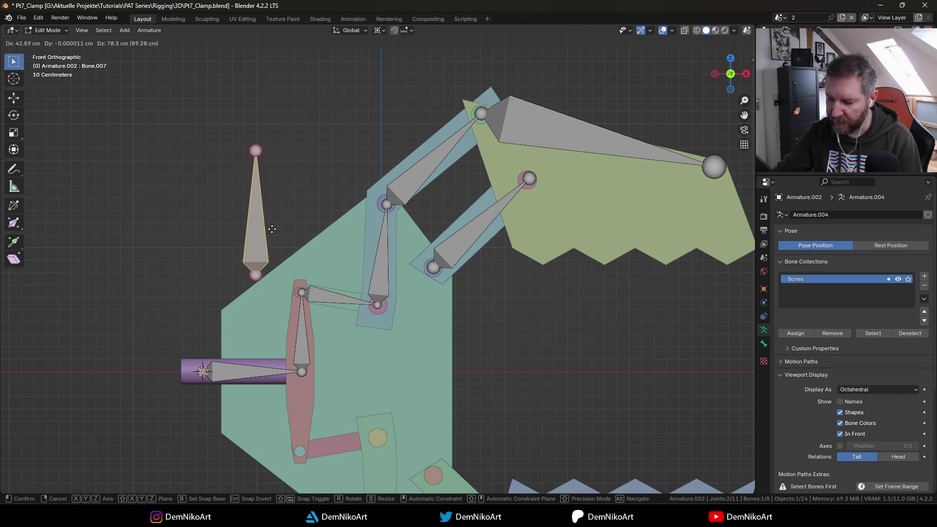
{"action": "right_click", "coordinate": [272, 229]}
{"action": "key", "text": "x"}
{"action": "left_click", "coordinate": [281, 258]}
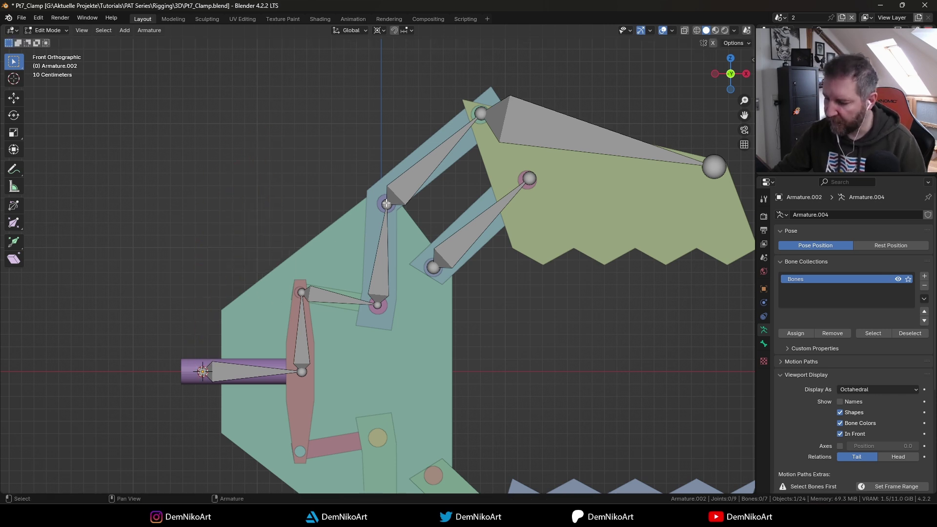
{"action": "left_click", "coordinate": [386, 204]}
{"action": "key", "text": "e"}
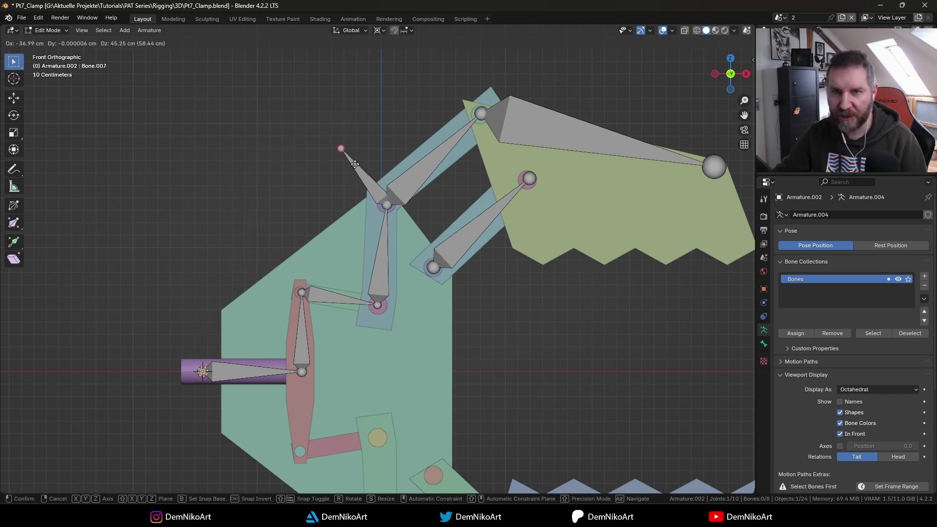
{"action": "left_click", "coordinate": [354, 155]}
{"action": "left_click", "coordinate": [375, 181]}
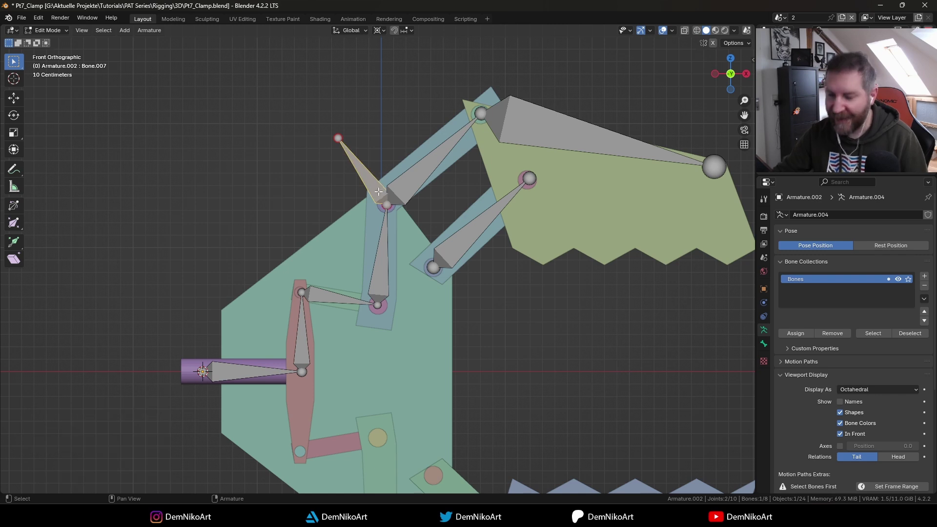
{"action": "key", "text": "g"}
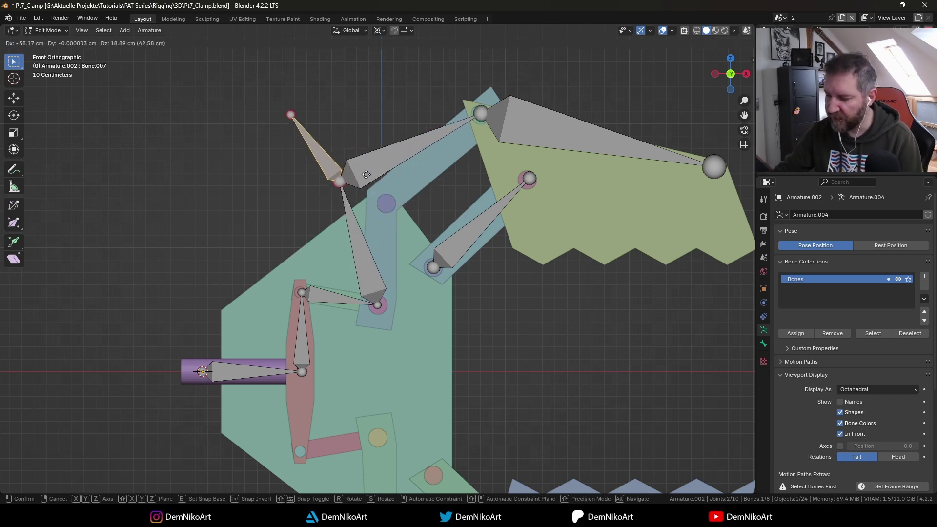
{"action": "key", "text": "Escape"}
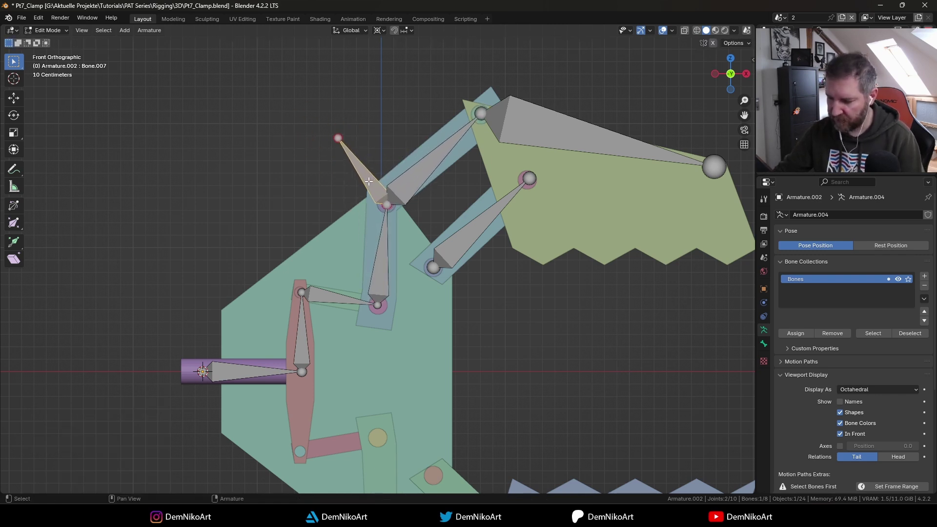
Clear Bone.007's parent and switch the armature into Pose Mode.
{"action": "key", "text": "alt+p"}
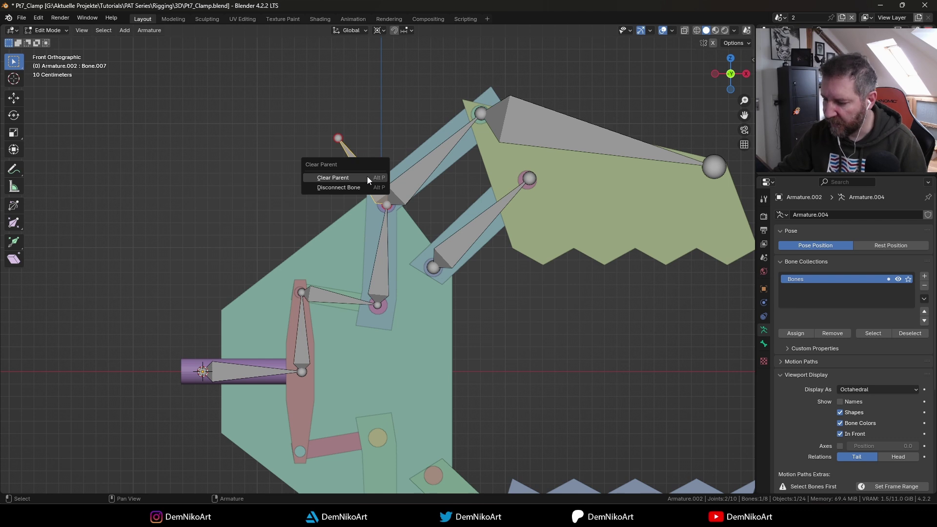
{"action": "left_click", "coordinate": [367, 177]}
{"action": "key", "text": "g"}
{"action": "right_click", "coordinate": [379, 174]}
{"action": "middle_click_drag", "start_coordinate": [376, 173], "coordinate": [381, 171]}
{"action": "key", "text": "ctrl+Tab"}
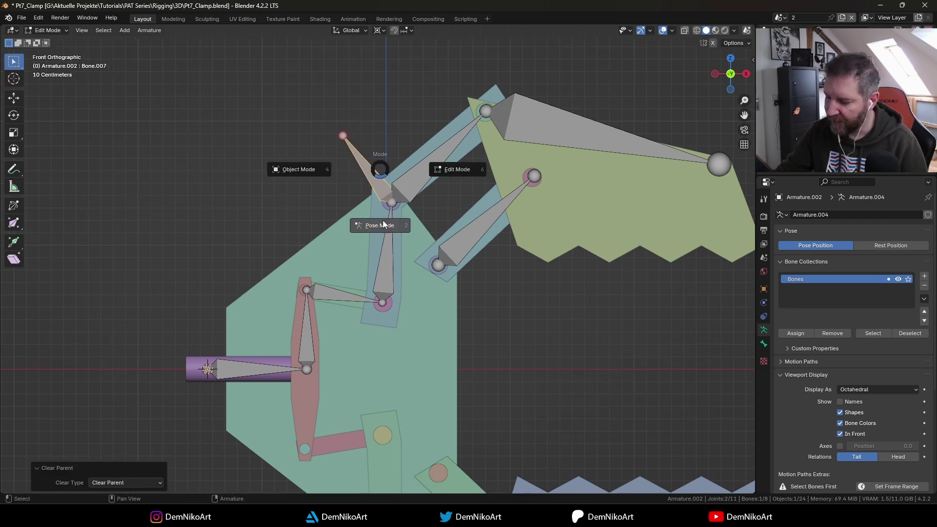
{"action": "left_click", "coordinate": [383, 222]}
{"action": "scroll", "coordinate": [393, 218], "scroll_direction": "down", "scroll_amount": 1}
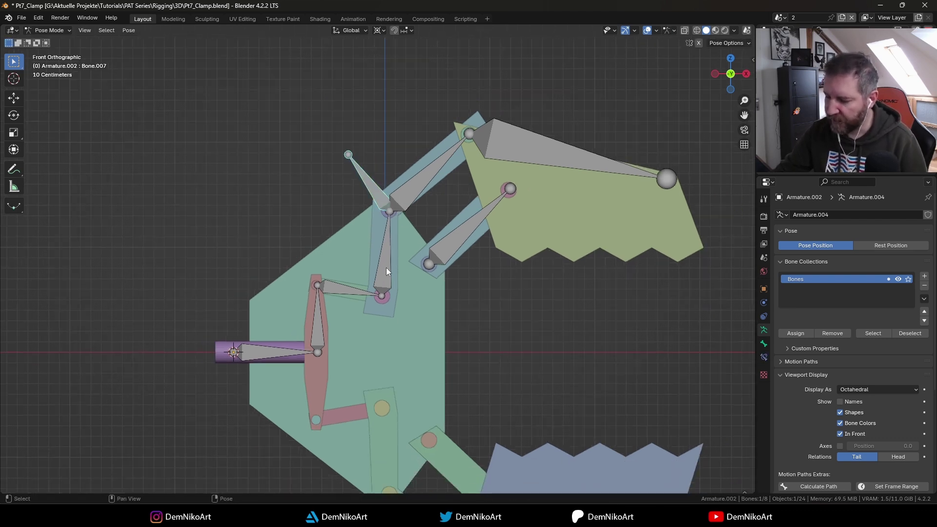
Rename the new bone to 'IK Controller'.
{"action": "middle_click_drag", "start_coordinate": [358, 272], "coordinate": [357, 250], "text": "shift"}
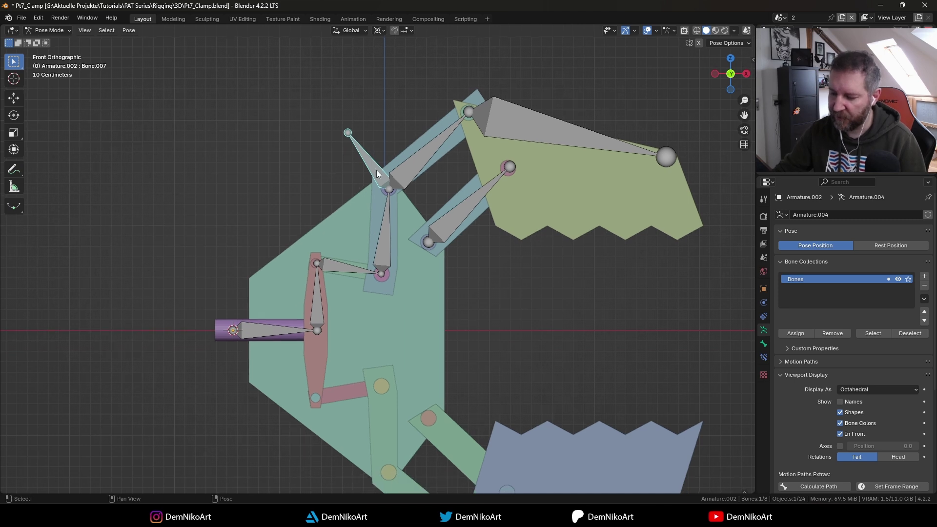
{"action": "key", "text": "F2"}
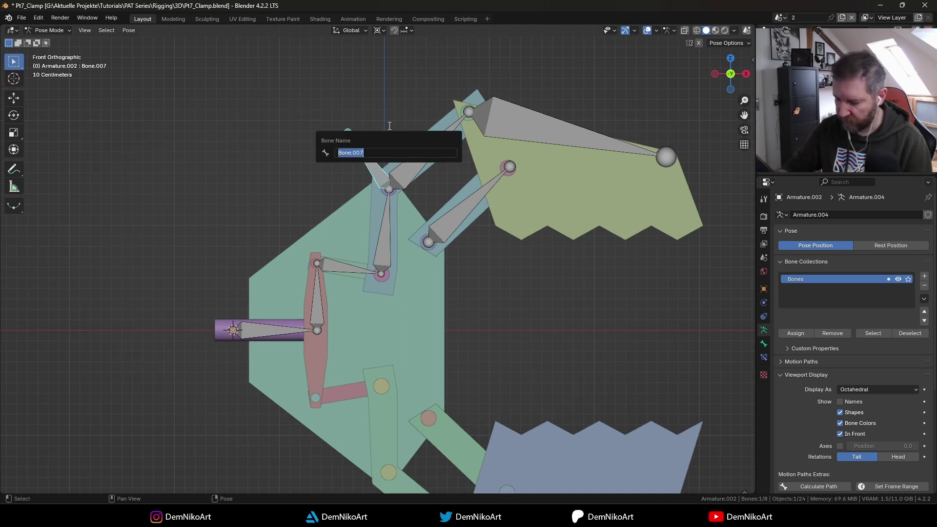
{"action": "key", "text": "BackSpace"}
{"action": "type", "text": "IK C"}
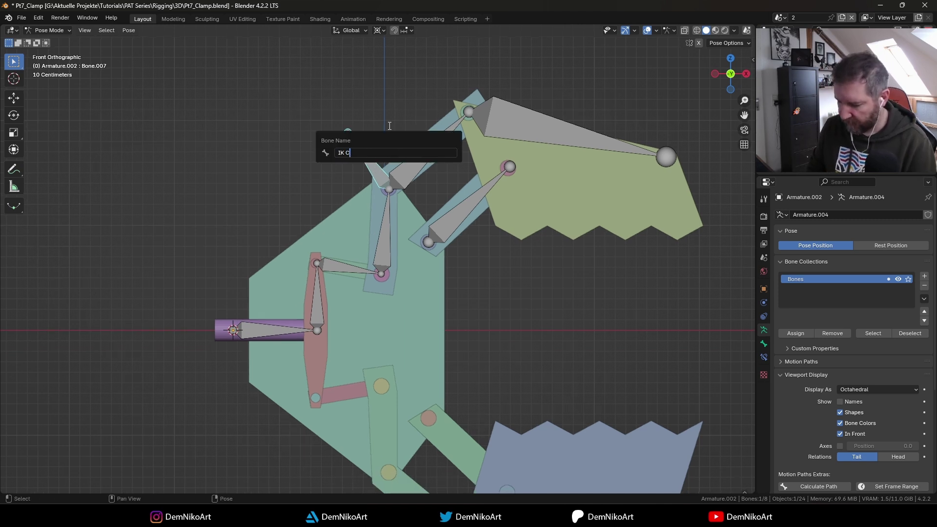
{"action": "type", "text": "introller"}
{"action": "key", "text": "Return"}
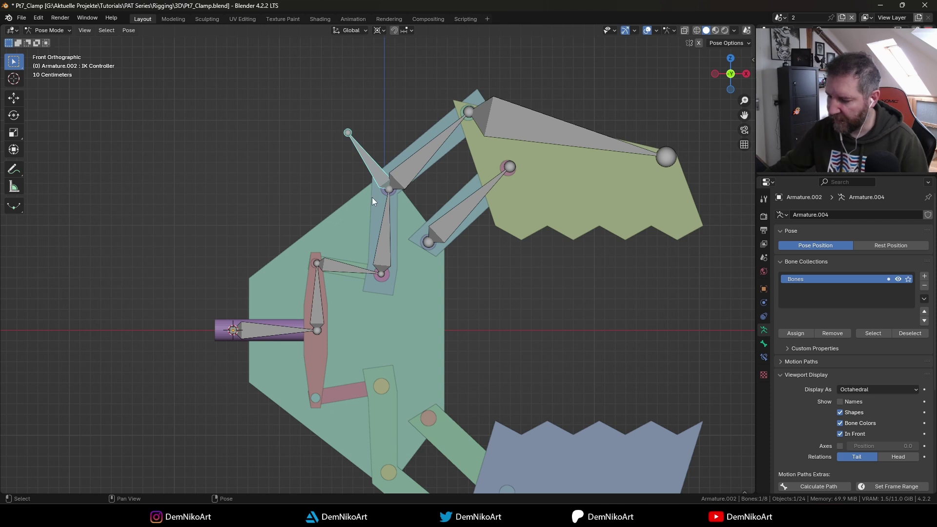
Add an IK constraint to Bone.003 targeting IK Controller as the active bone.
{"action": "scroll", "coordinate": [349, 235], "scroll_direction": "right", "scroll_amount": 2, "text": "ctrl"}
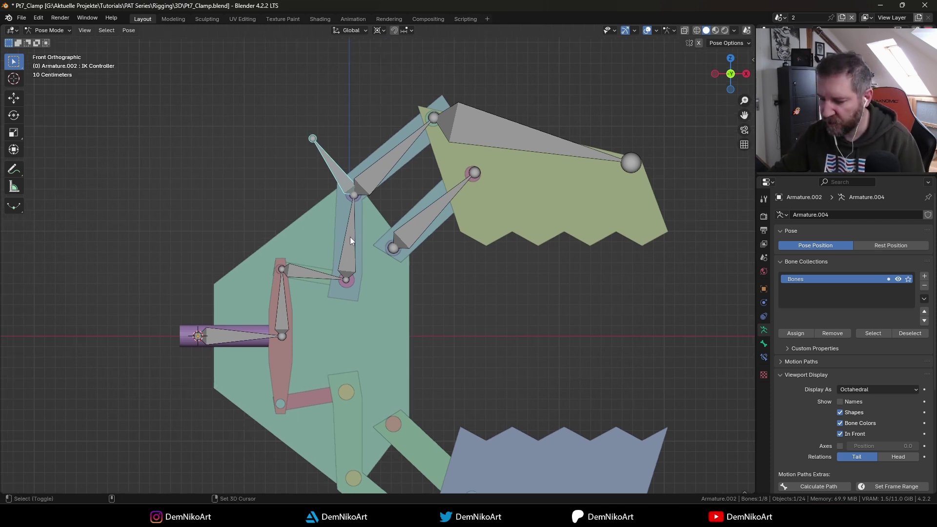
{"action": "left_click", "coordinate": [350, 237], "text": "shift"}
{"action": "key", "text": "shift+i"}
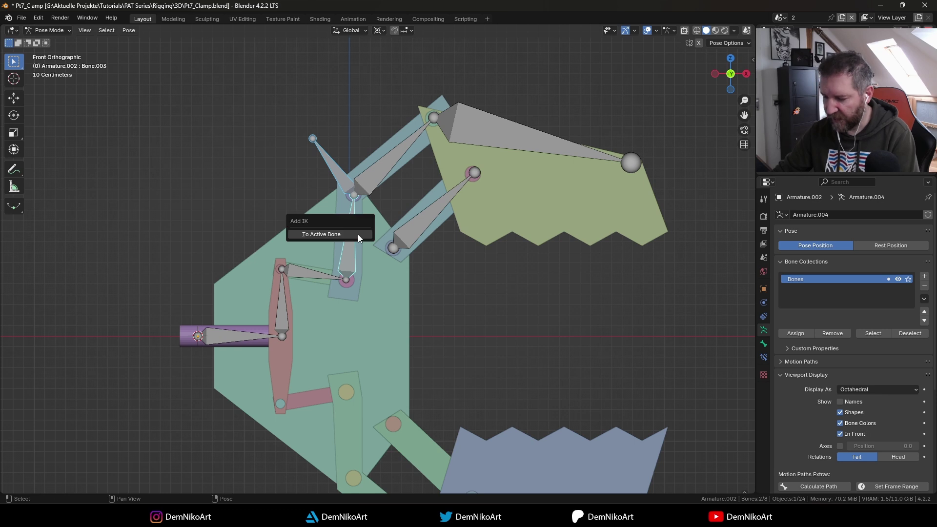
{"action": "left_click", "coordinate": [347, 236]}
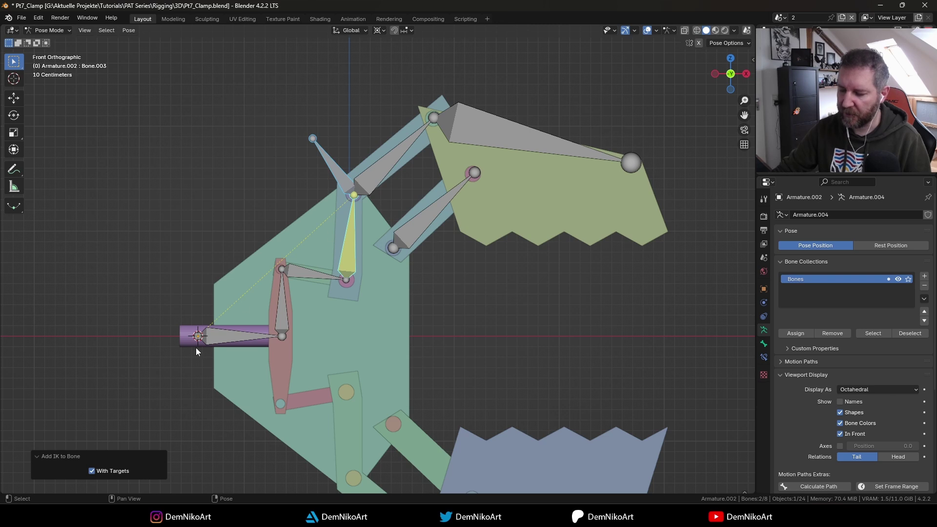
{"action": "middle_click_drag", "start_coordinate": [320, 320], "coordinate": [390, 291], "text": "shift"}
Slide the piston bone along X and back, then play the YouTube gripper reference.
{"action": "left_click", "coordinate": [294, 310]}
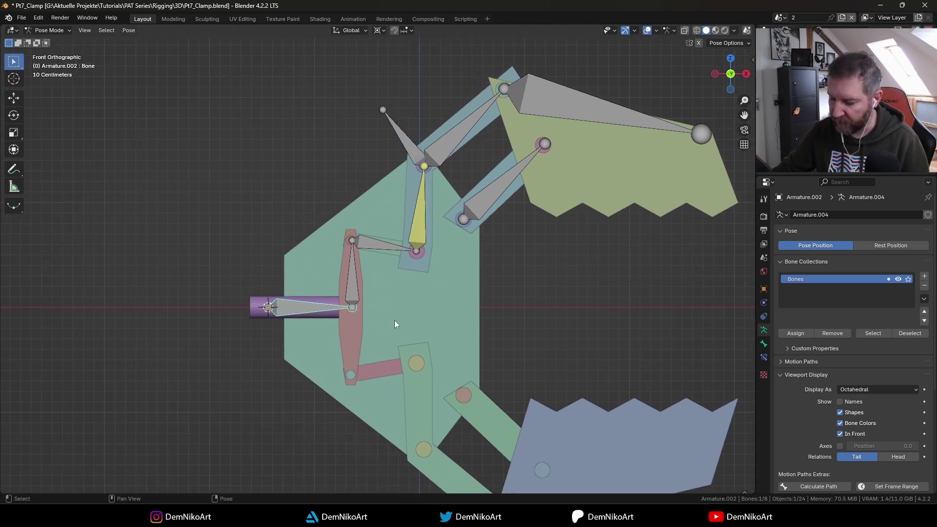
{"action": "middle_click_drag", "start_coordinate": [408, 328], "coordinate": [417, 321], "text": "shift"}
{"action": "key", "text": "g"}
{"action": "key", "text": "x"}
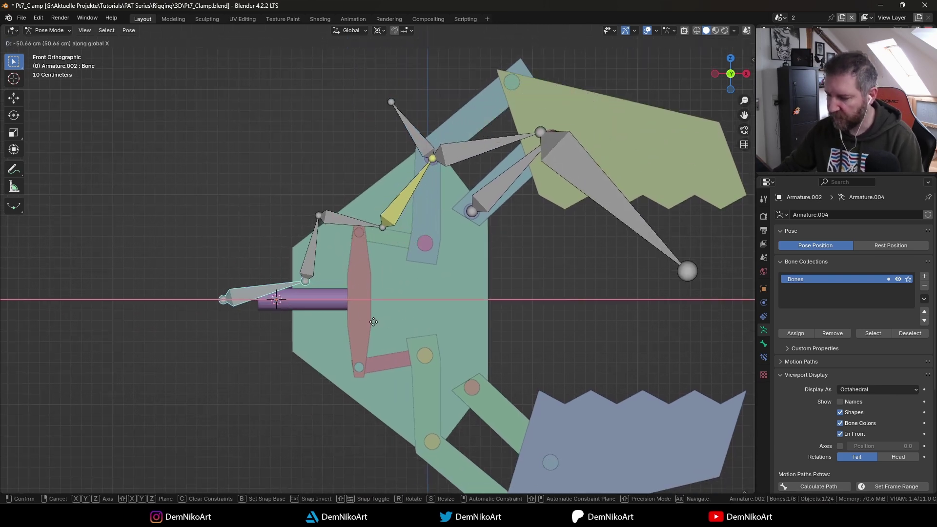
{"action": "left_click", "coordinate": [435, 308]}
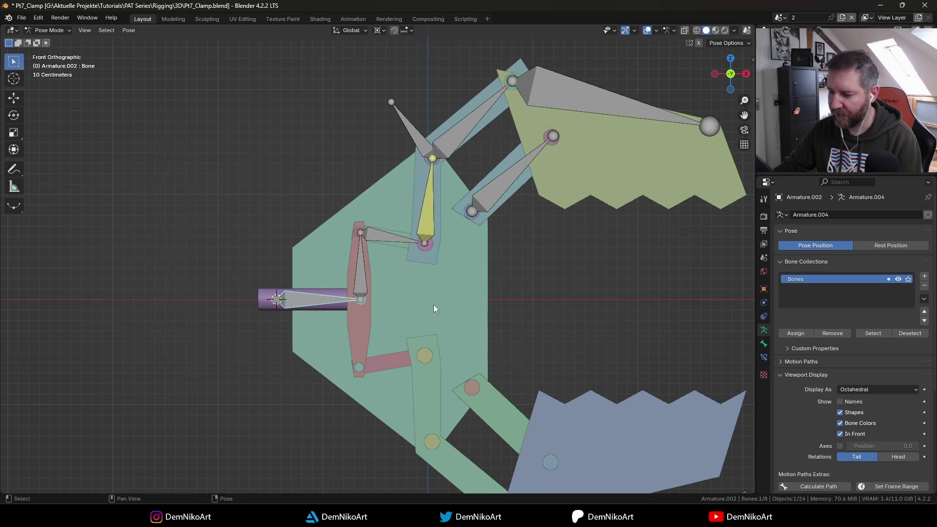
{"action": "key", "text": "g"}
{"action": "key", "text": "x"}
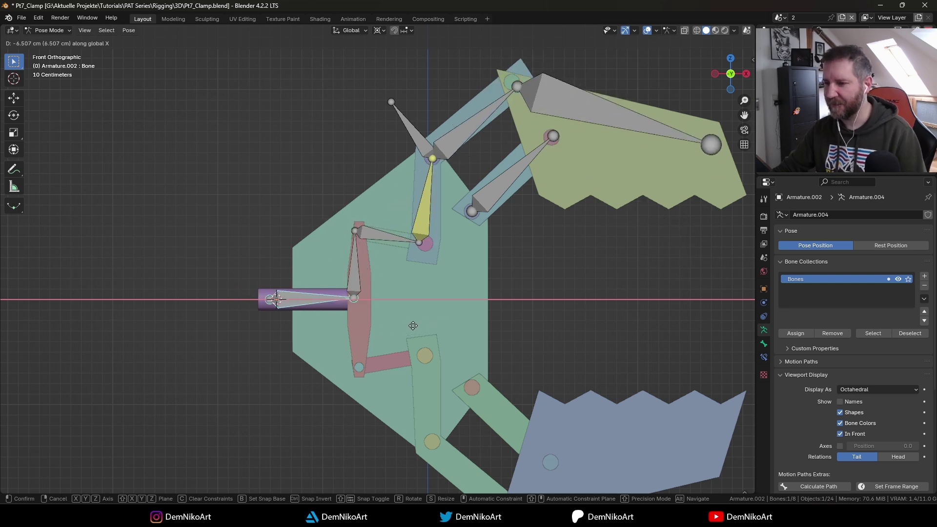
{"action": "left_click", "coordinate": [394, 327]}
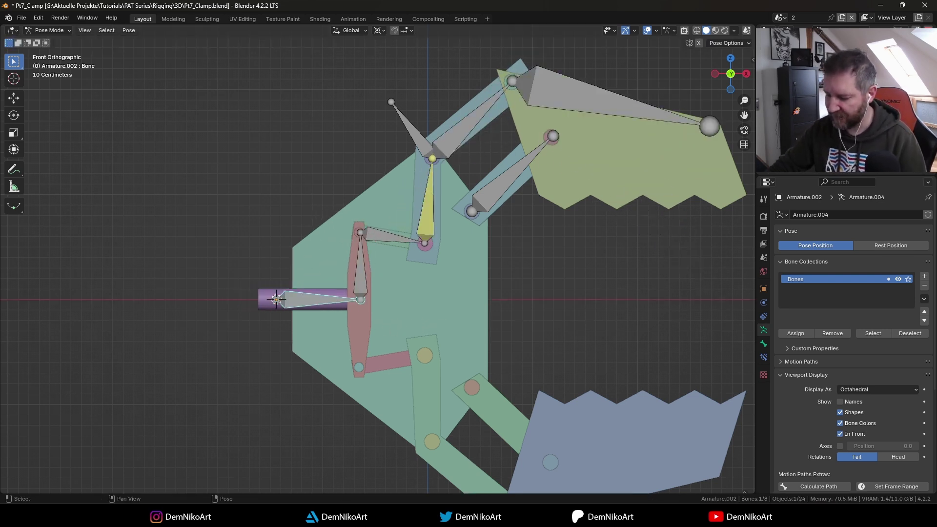
{"action": "key", "text": "alt+Tab"}
{"action": "left_click", "coordinate": [484, 292]}
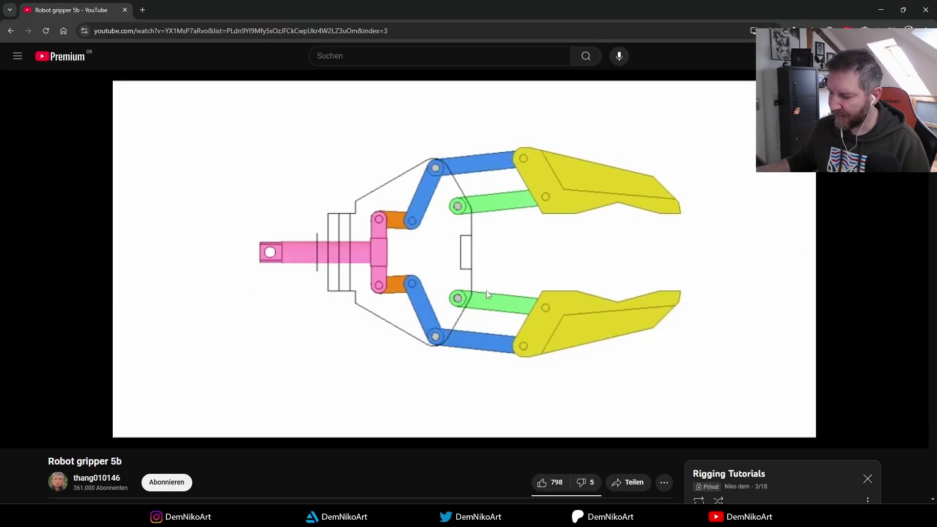
{"action": "left_click", "coordinate": [497, 283]}
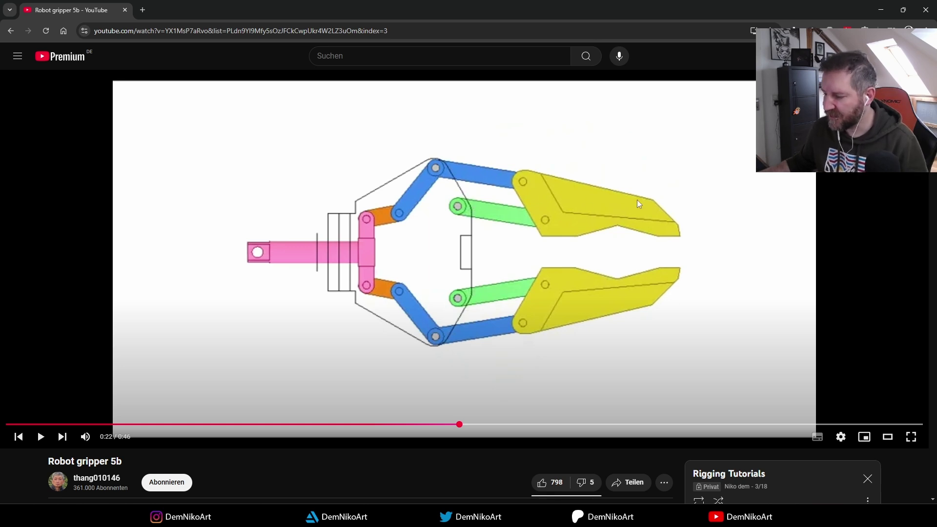
{"action": "left_click", "coordinate": [412, 425]}
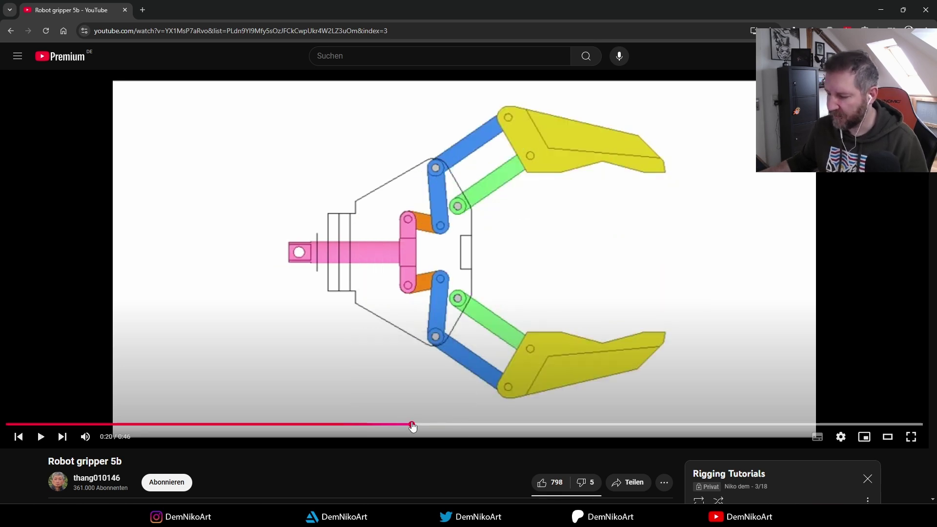
{"action": "key", "text": "space"}
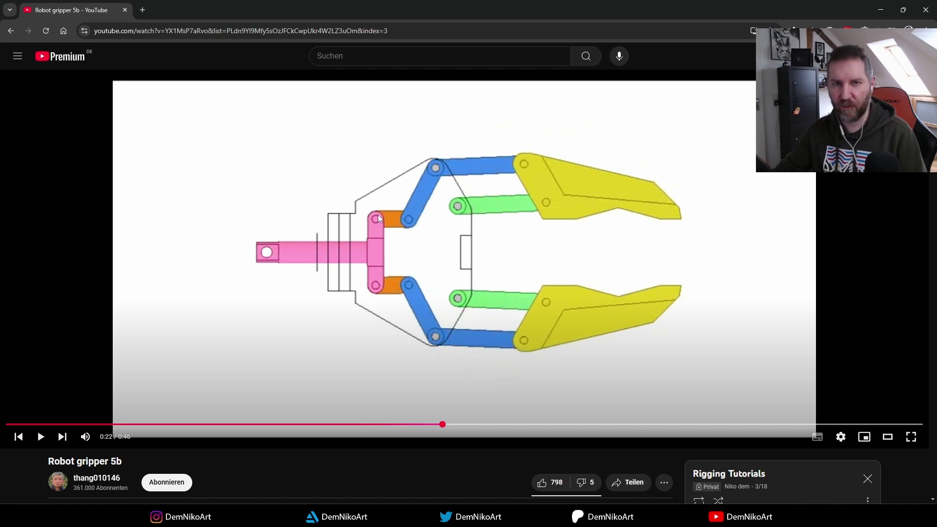
Back in Blender, slide the horizontal piston bone left along X.
{"action": "key", "text": "alt+Tab"}
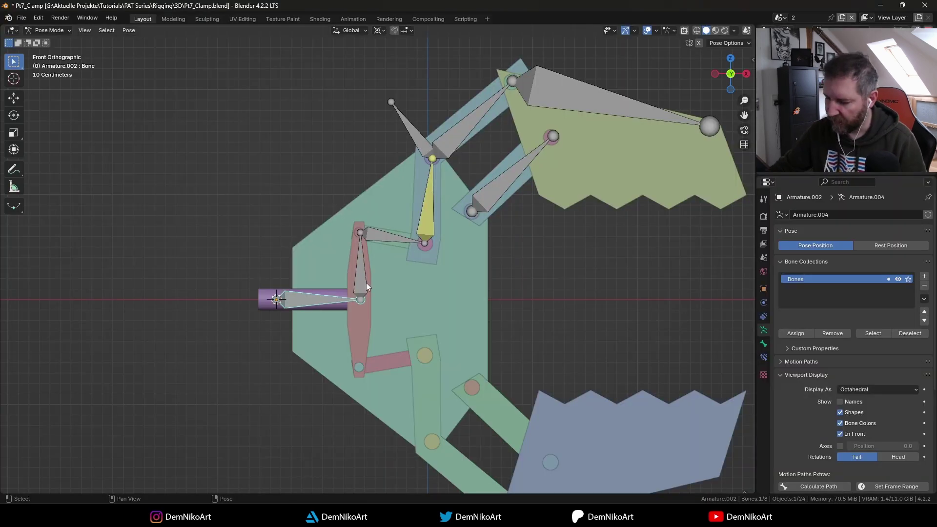
{"action": "left_click", "coordinate": [362, 267]}
{"action": "left_click", "coordinate": [317, 300]}
{"action": "key", "text": "g"}
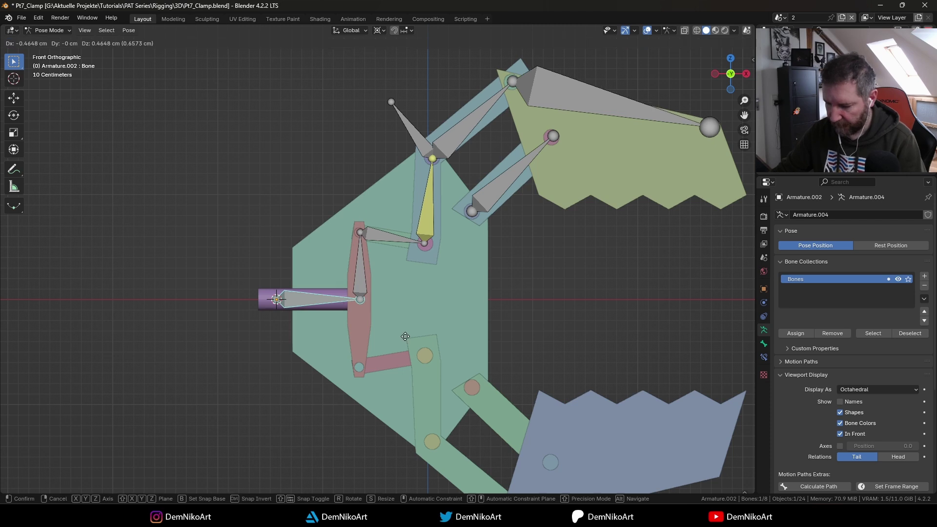
{"action": "key", "text": "x"}
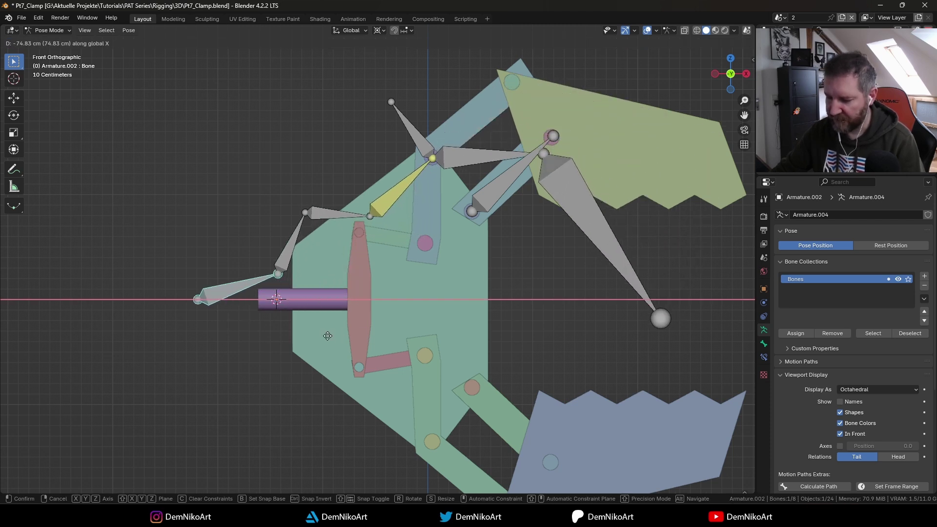
{"action": "left_click", "coordinate": [211, 298]}
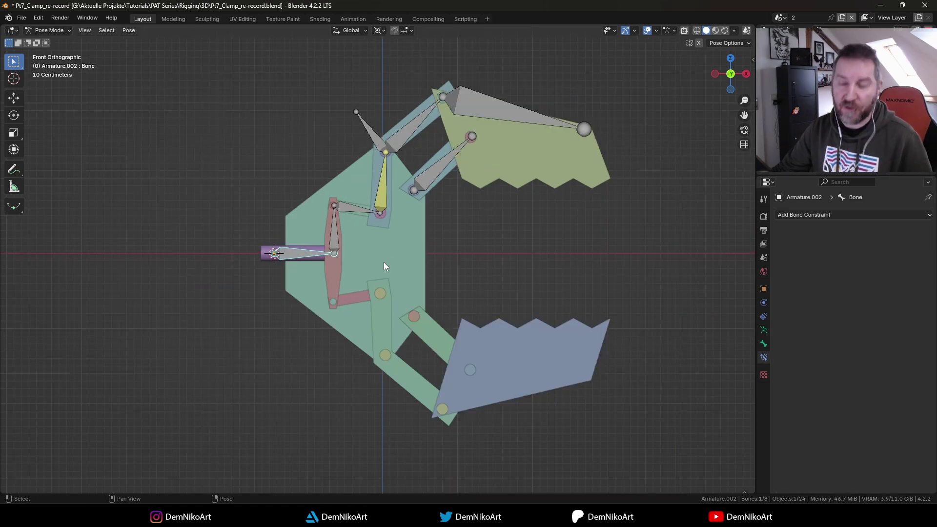
Inspect the yellow bone's IK constraint and test-slide the piston bone along X.
{"action": "middle_click_drag", "start_coordinate": [383, 281], "coordinate": [403, 241], "text": "ctrl"}
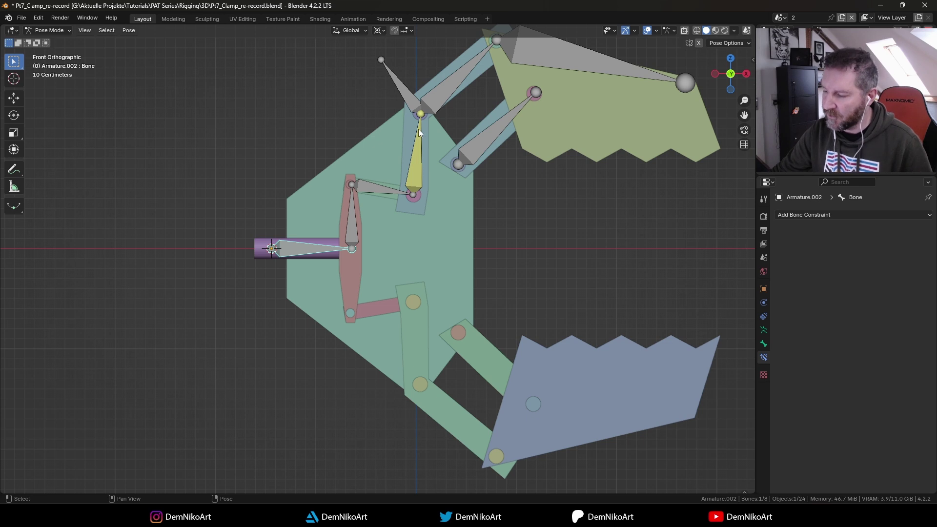
{"action": "left_click", "coordinate": [418, 144]}
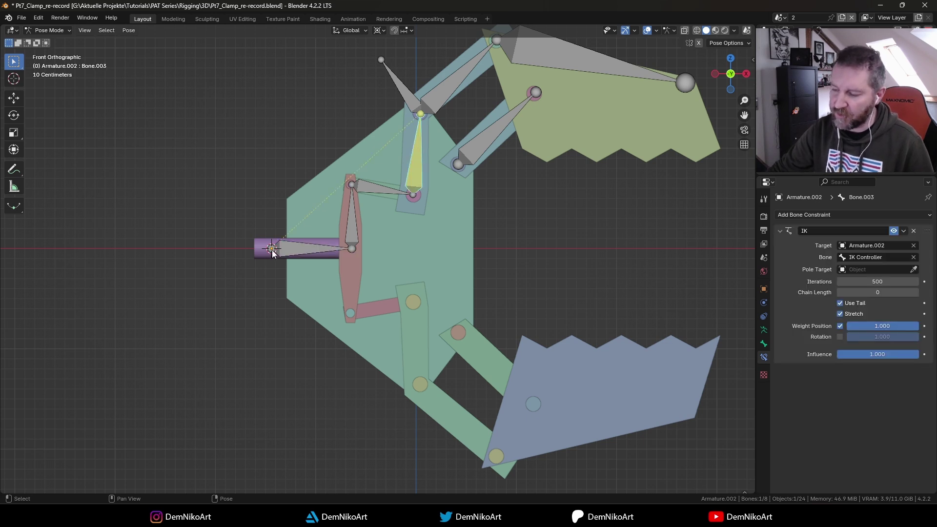
{"action": "left_click", "coordinate": [353, 184]}
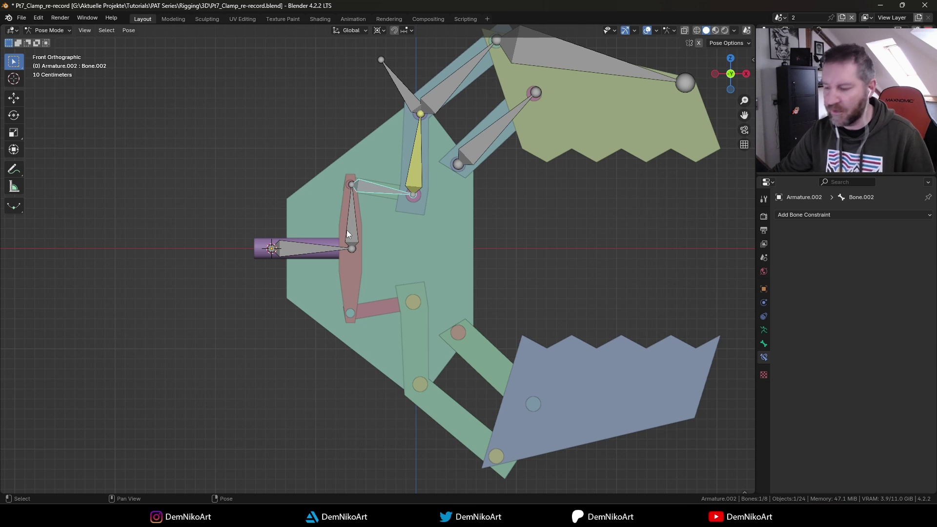
{"action": "left_click", "coordinate": [417, 165]}
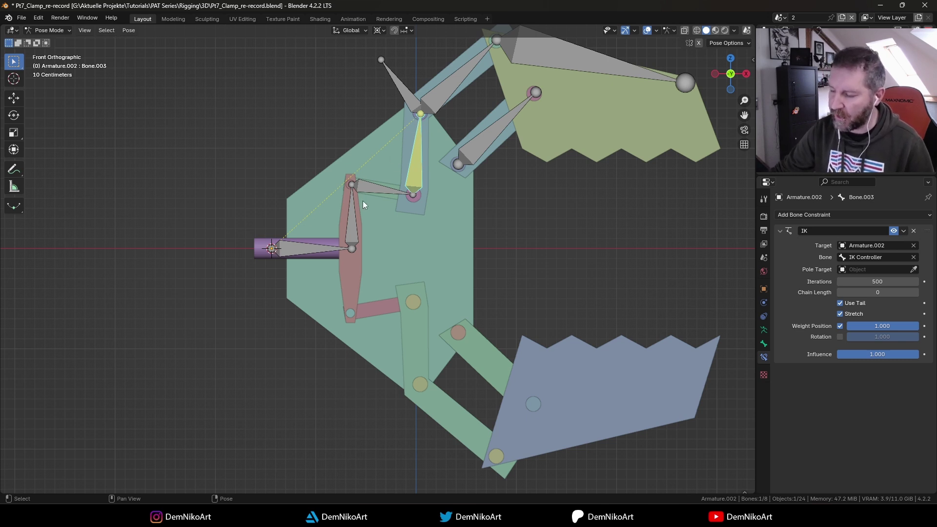
{"action": "left_click", "coordinate": [295, 255]}
{"action": "scroll", "coordinate": [349, 259], "scroll_direction": "left", "scroll_amount": 3, "text": "ctrl"}
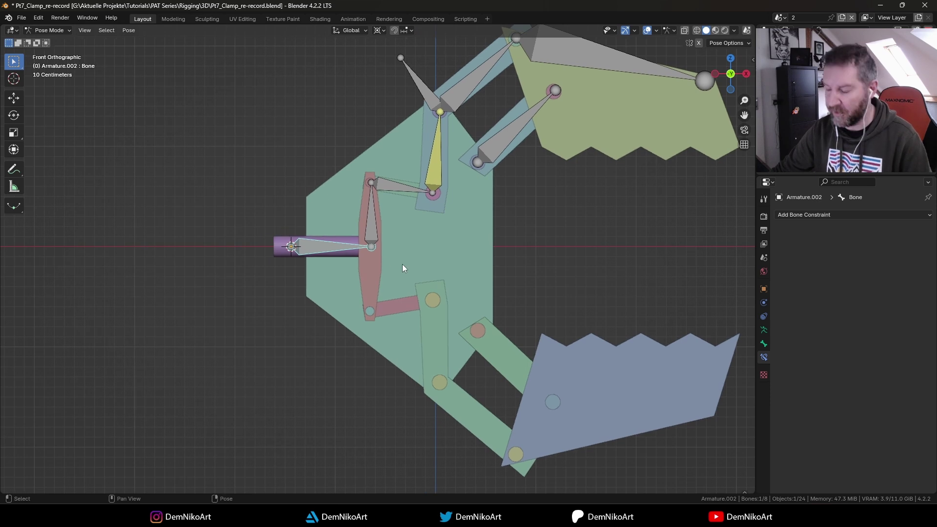
{"action": "key", "text": "g"}
{"action": "key", "text": "x"}
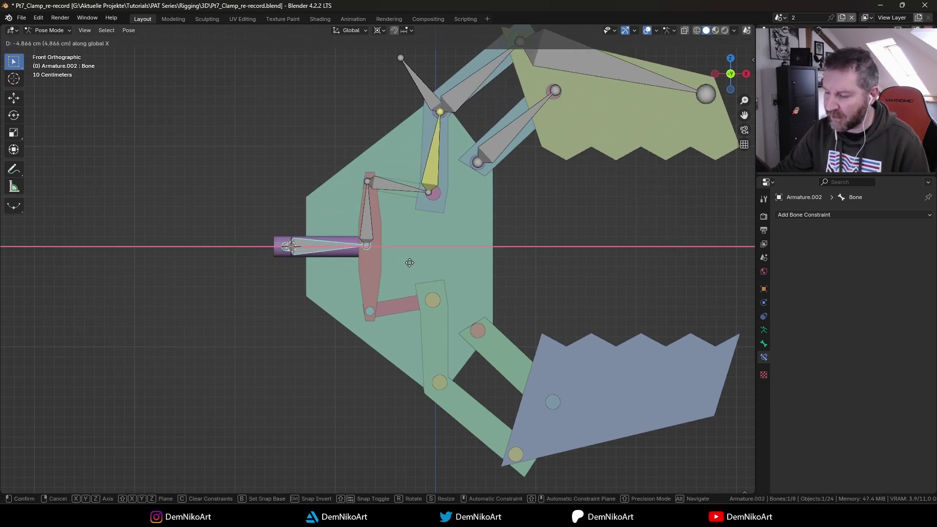
{"action": "left_click", "coordinate": [329, 273]}
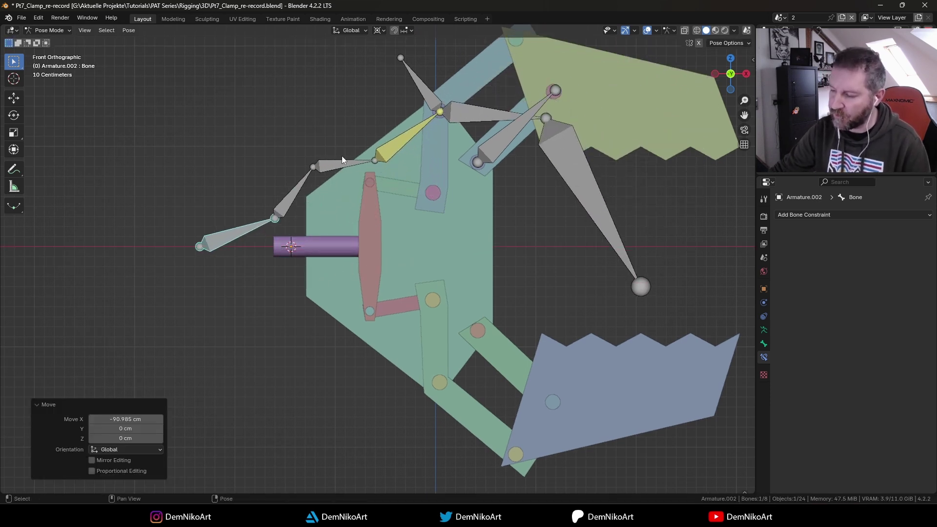
Set the yellow bone's IK chain length to 2, then slide the piston along X again.
{"action": "left_click", "coordinate": [400, 144]}
{"action": "left_click", "coordinate": [916, 292]}
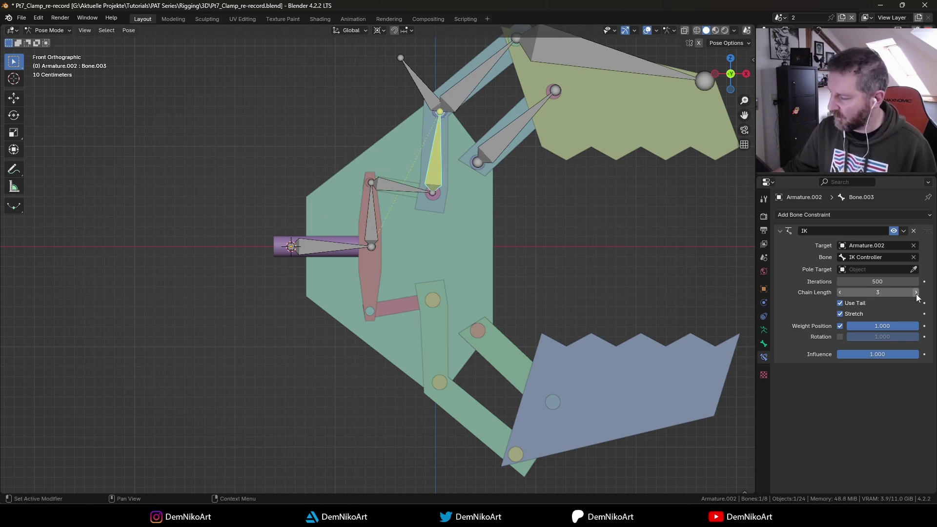
{"action": "left_click", "coordinate": [840, 293]}
{"action": "left_click", "coordinate": [840, 293]}
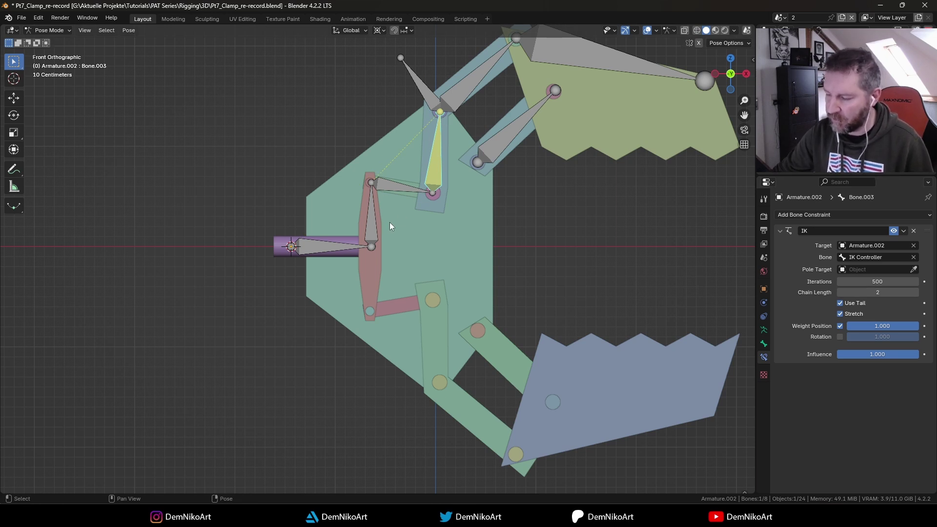
{"action": "left_click", "coordinate": [322, 245]}
{"action": "left_click", "coordinate": [434, 183]}
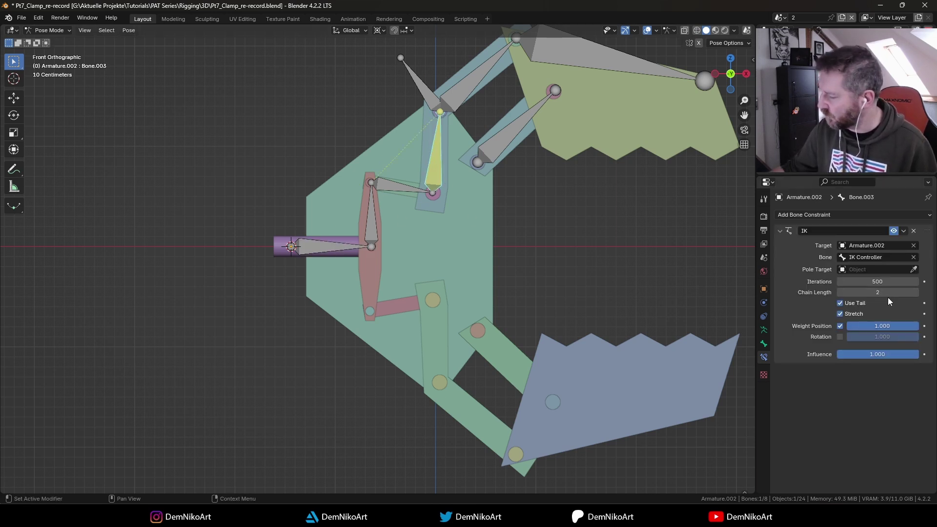
{"action": "left_click", "coordinate": [333, 249]}
{"action": "key", "text": "g"}
{"action": "key", "text": "x"}
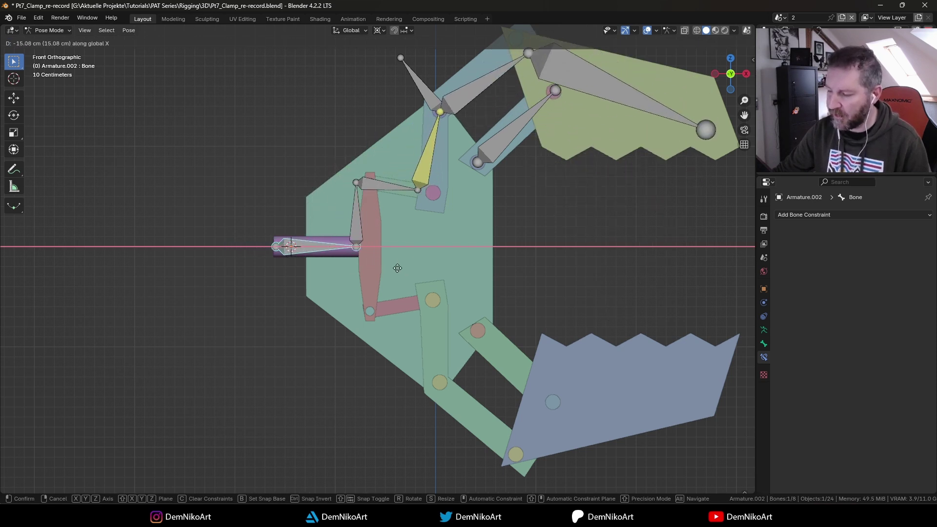
Slide the piston bone along X several times to watch the jaws follow.
{"action": "left_click", "coordinate": [390, 254]}
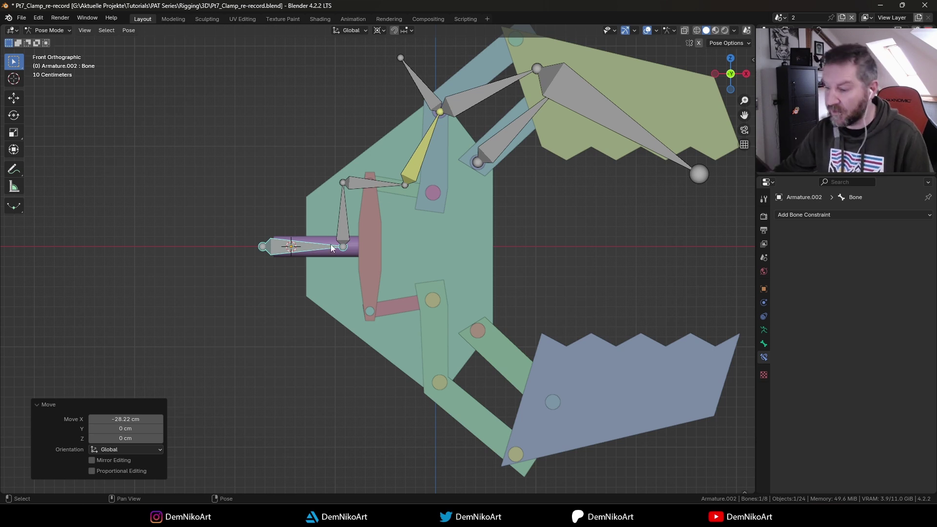
{"action": "key", "text": "g"}
{"action": "key", "text": "x"}
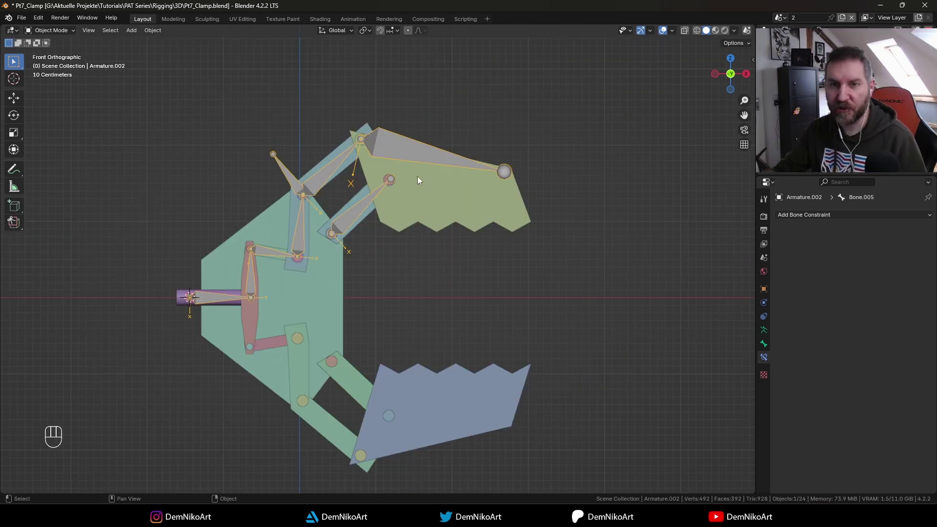
{"action": "middle_click_drag", "start_coordinate": [441, 167], "coordinate": [448, 168], "text": "shift"}
{"action": "key", "text": "ctrl+Tab"}
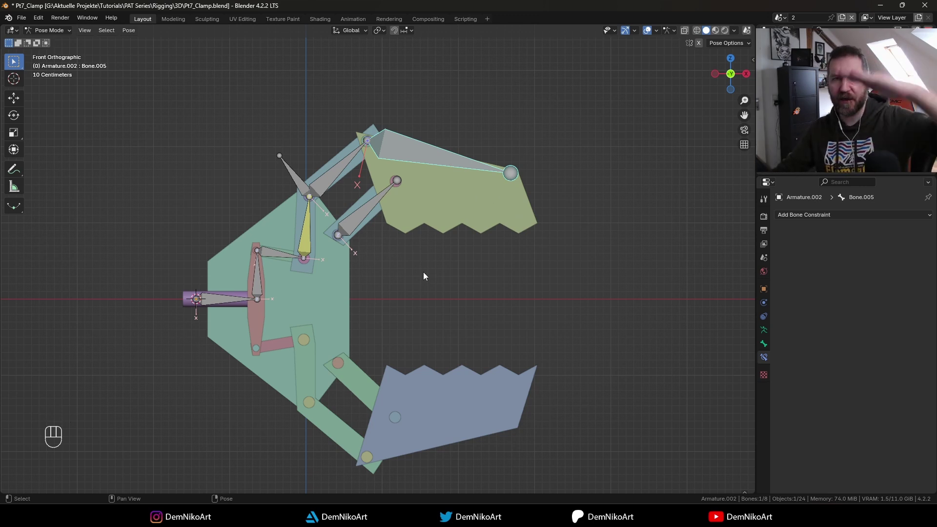
{"action": "middle_click_drag", "start_coordinate": [424, 271], "coordinate": [428, 272], "text": "shift"}
{"action": "left_click", "coordinate": [235, 292]}
{"action": "key", "text": "g"}
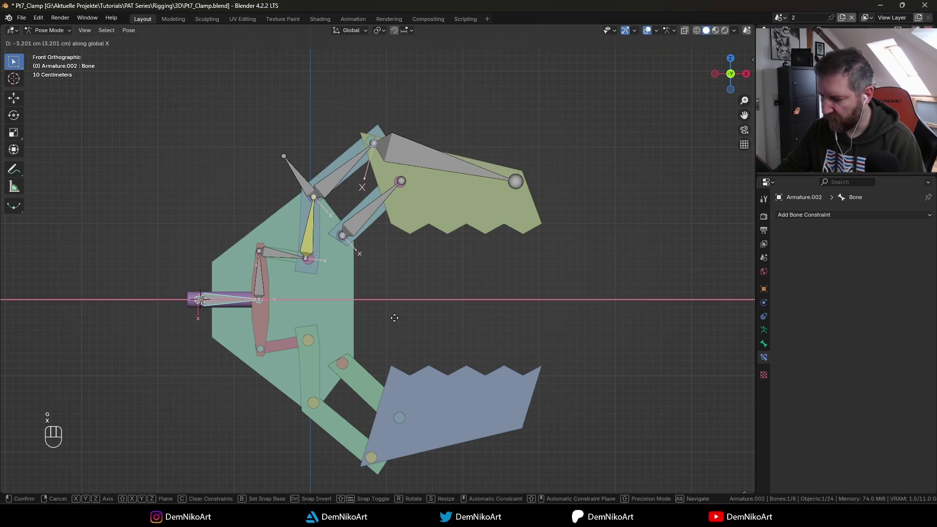
{"action": "key", "text": "x"}
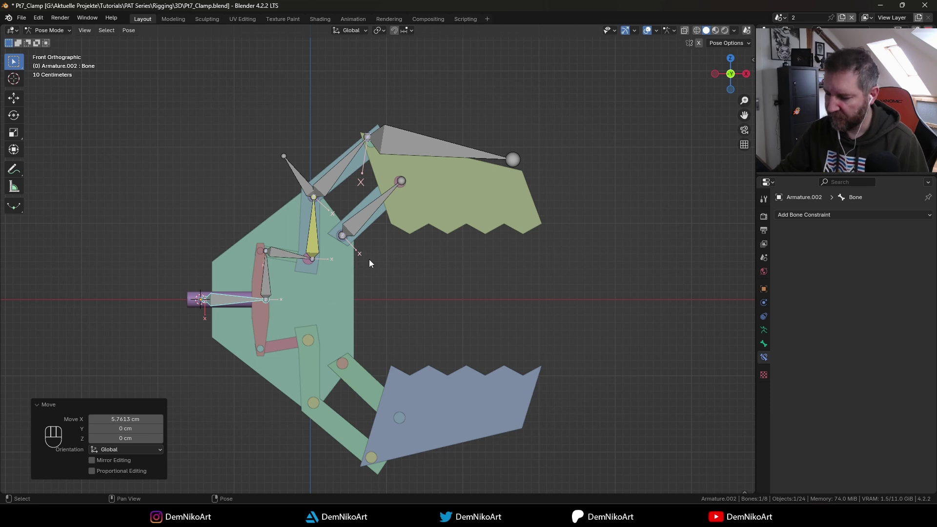
Select the upper jaw bone and return the armature to Object Mode.
{"action": "left_click", "coordinate": [423, 149]}
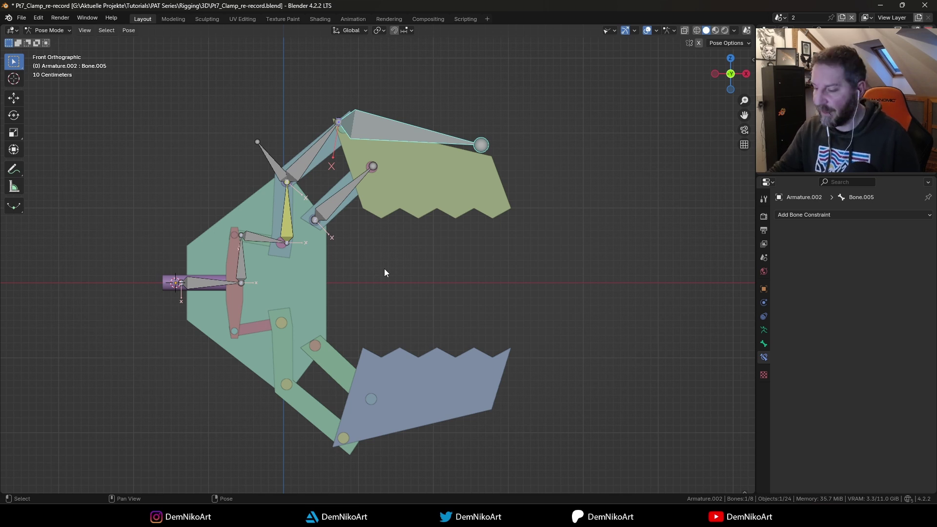
{"action": "middle_click_drag", "start_coordinate": [337, 280], "coordinate": [317, 267], "text": "shift"}
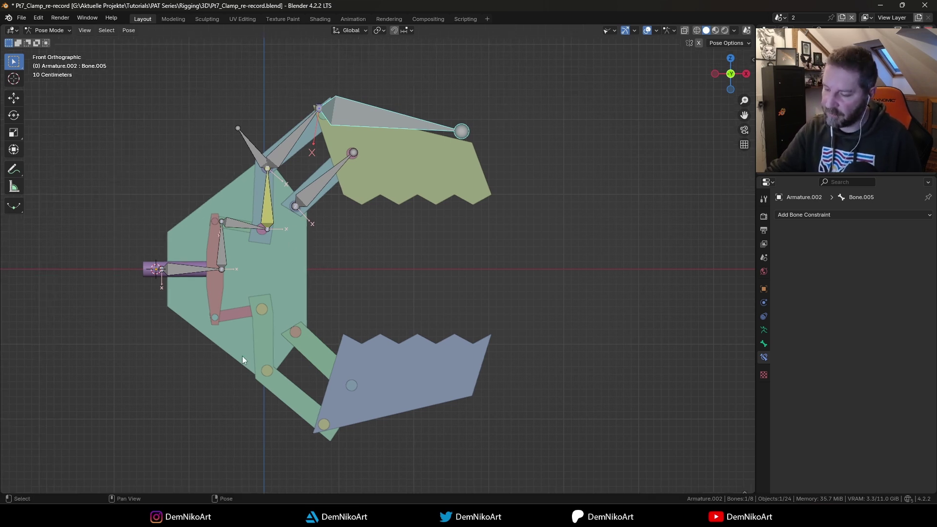
{"action": "key", "text": "ctrl+Tab"}
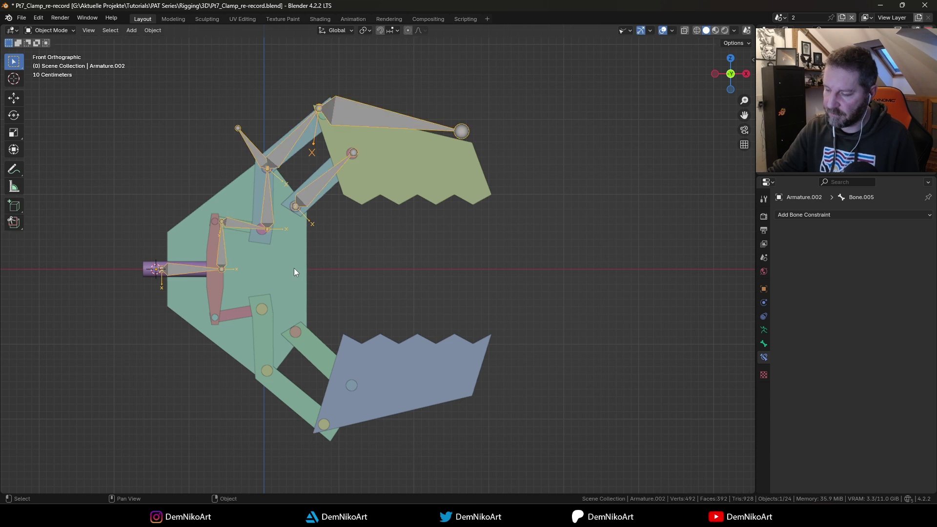
Check the base plate, purple cylinder and red bar meshes, then reselect the armature.
{"action": "left_click", "coordinate": [294, 268]}
{"action": "middle_click_drag", "start_coordinate": [259, 270], "coordinate": [302, 268], "text": "shift"}
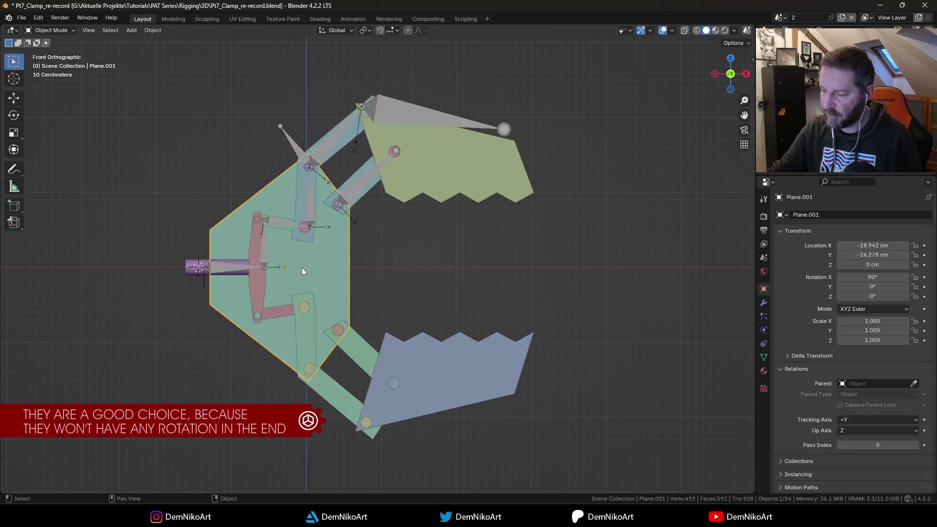
{"action": "left_click", "coordinate": [232, 268]}
{"action": "left_click", "coordinate": [238, 263]}
{"action": "left_click", "coordinate": [256, 243]}
{"action": "left_click", "coordinate": [240, 267]}
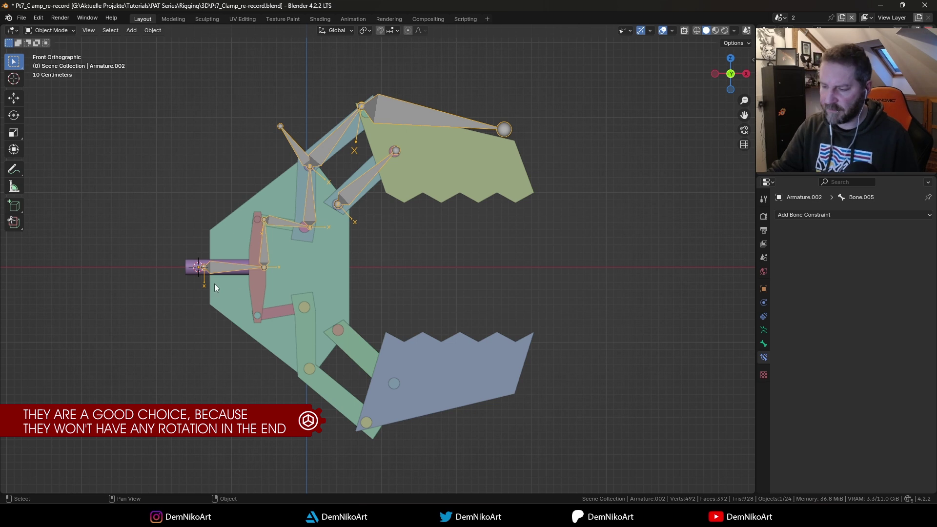
{"action": "middle_click_drag", "start_coordinate": [280, 298], "coordinate": [258, 301], "text": "shift"}
In Pose Mode, slide the piston bone along X and select the upper jaw bone.
{"action": "key", "text": "ctrl+Tab"}
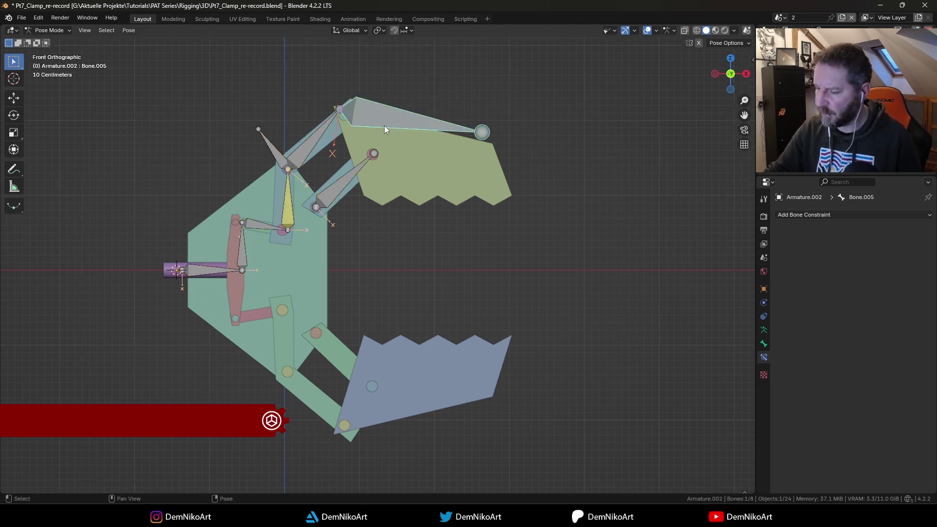
{"action": "left_click", "coordinate": [201, 270]}
{"action": "key", "text": "g"}
{"action": "key", "text": "x"}
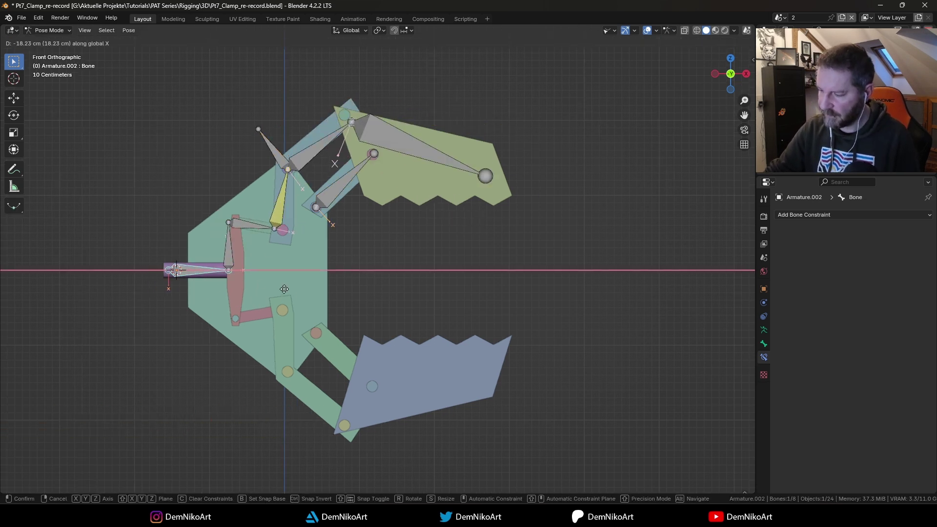
{"action": "left_click", "coordinate": [276, 281]}
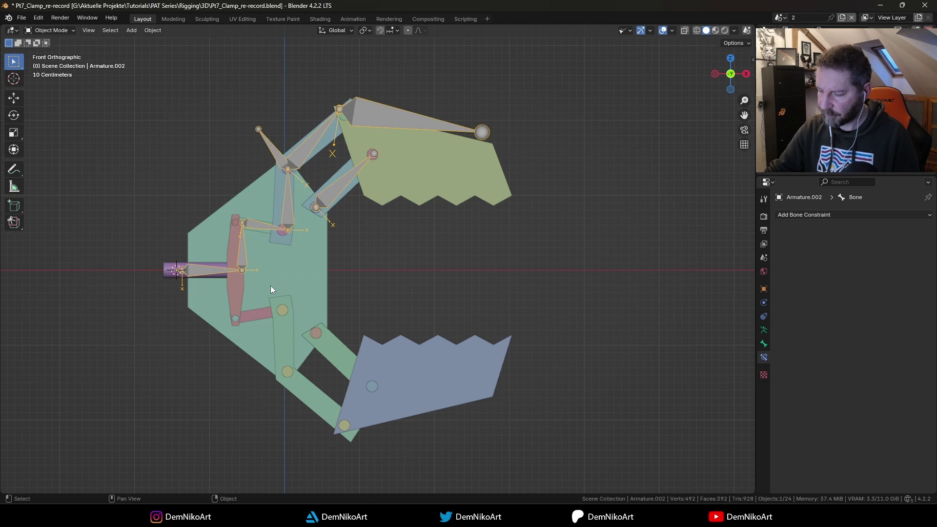
{"action": "left_click", "coordinate": [389, 117]}
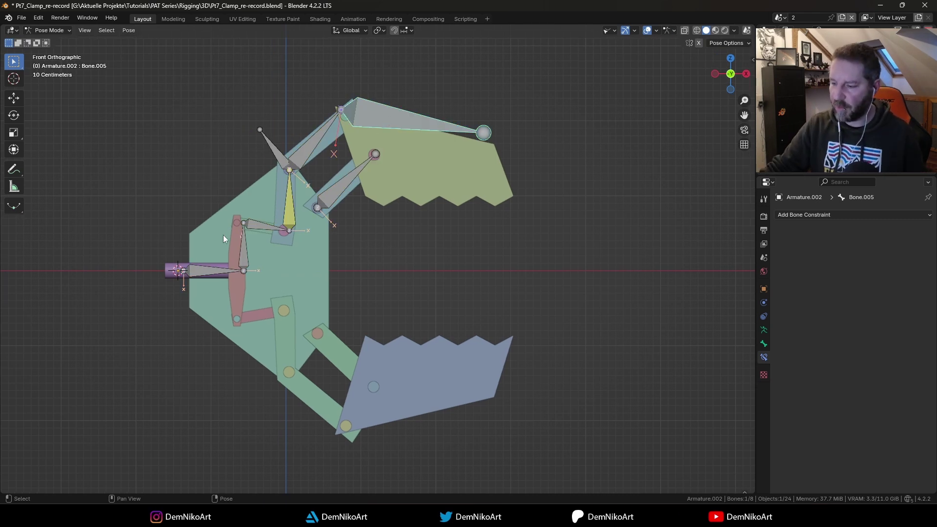
Give Bone.005 a Copy Rotation constraint targeting Armature.002, bone 'Bone'.
{"action": "left_click", "coordinate": [841, 213]}
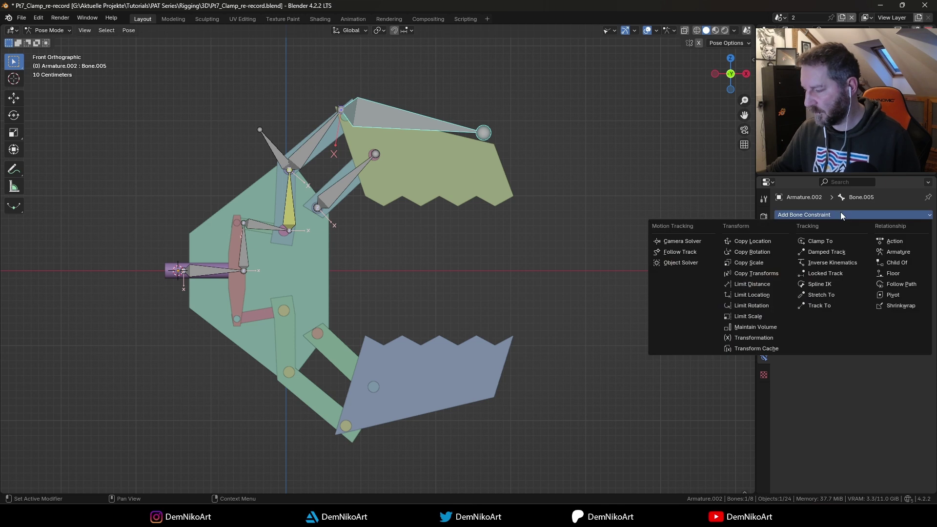
{"action": "left_click", "coordinate": [773, 251]}
{"action": "left_click", "coordinate": [914, 245]}
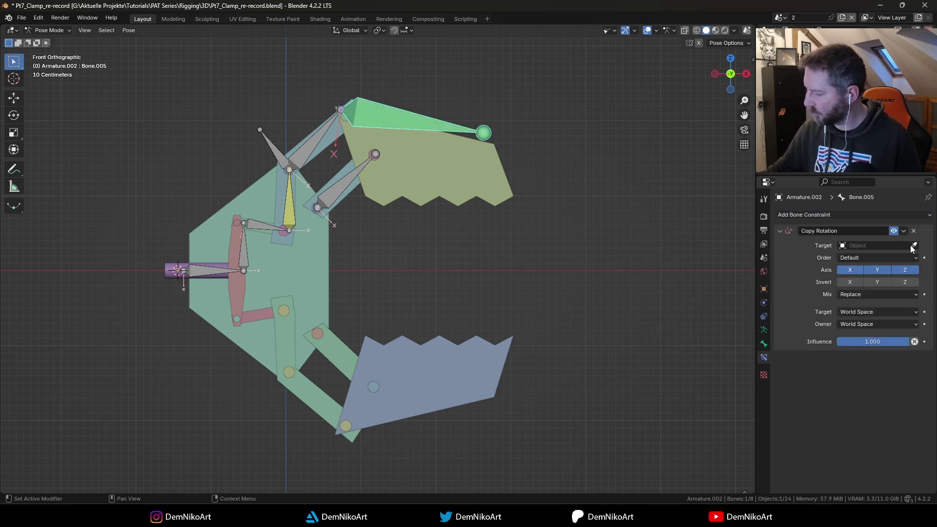
{"action": "left_click", "coordinate": [215, 263]}
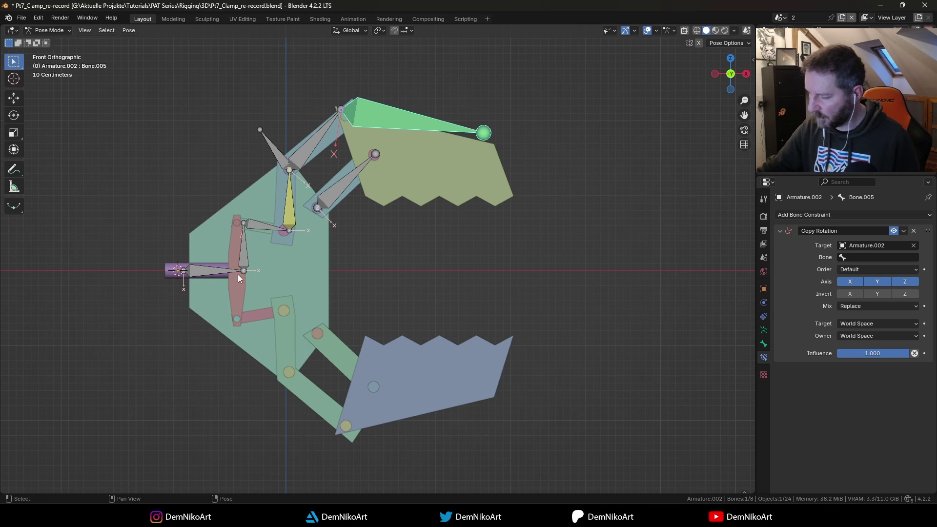
{"action": "left_click", "coordinate": [203, 273]}
{"action": "left_click", "coordinate": [436, 120]}
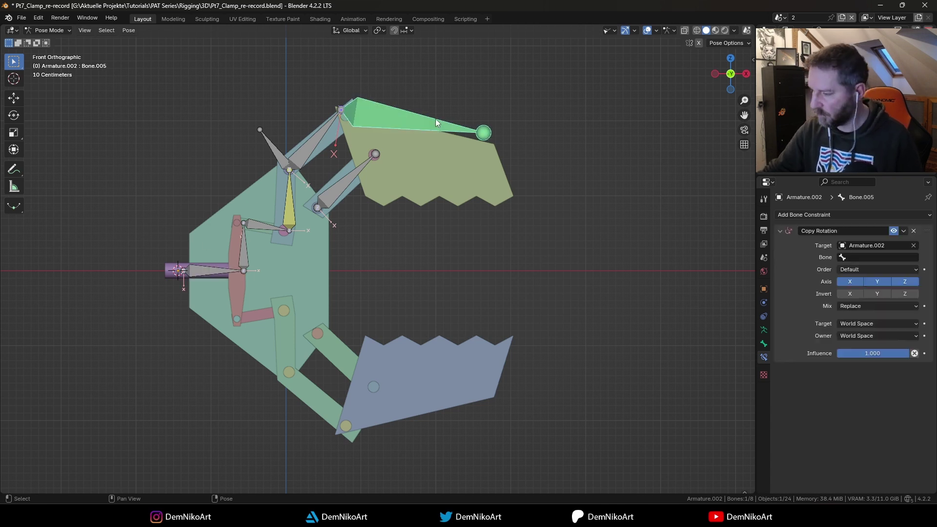
{"action": "left_click", "coordinate": [861, 258]}
{"action": "left_click", "coordinate": [852, 271]}
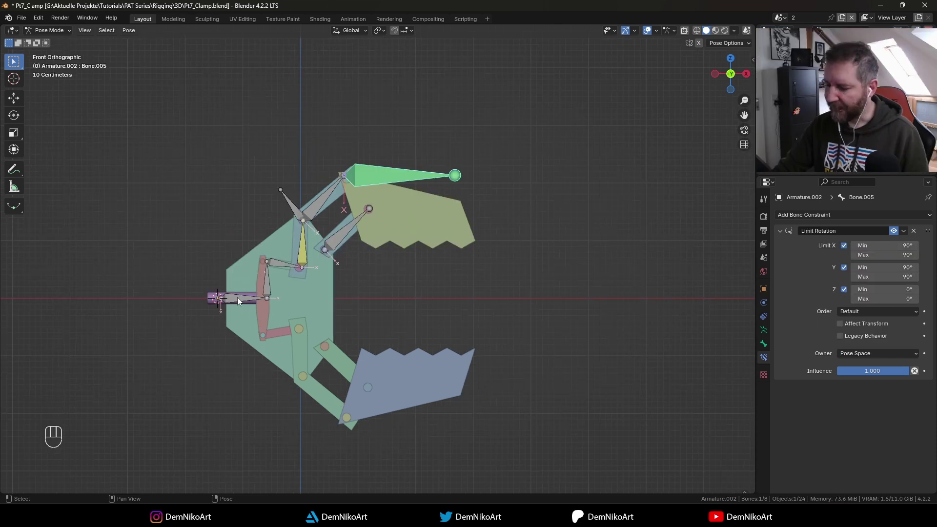
Select the piston bone and start a trial slide along global X.
{"action": "left_click", "coordinate": [237, 297]}
{"action": "scroll", "coordinate": [271, 293], "scroll_direction": "up", "scroll_amount": 1}
{"action": "key", "text": "g"}
{"action": "key", "text": "x"}
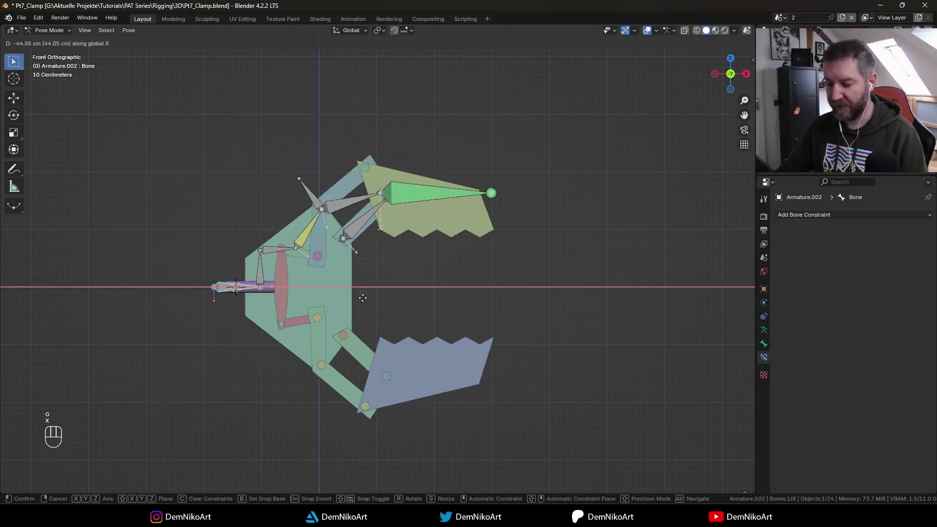
Cancel the trial piston slides and an accidental armature rotation, staying in Pose Mode.
{"action": "key", "text": "Escape"}
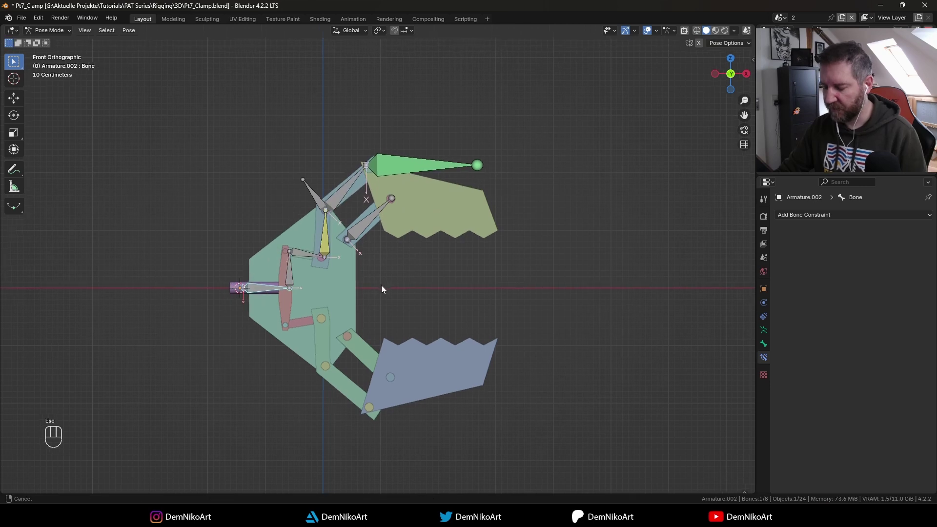
{"action": "key", "text": "ctrl+Tab"}
{"action": "key", "text": "r"}
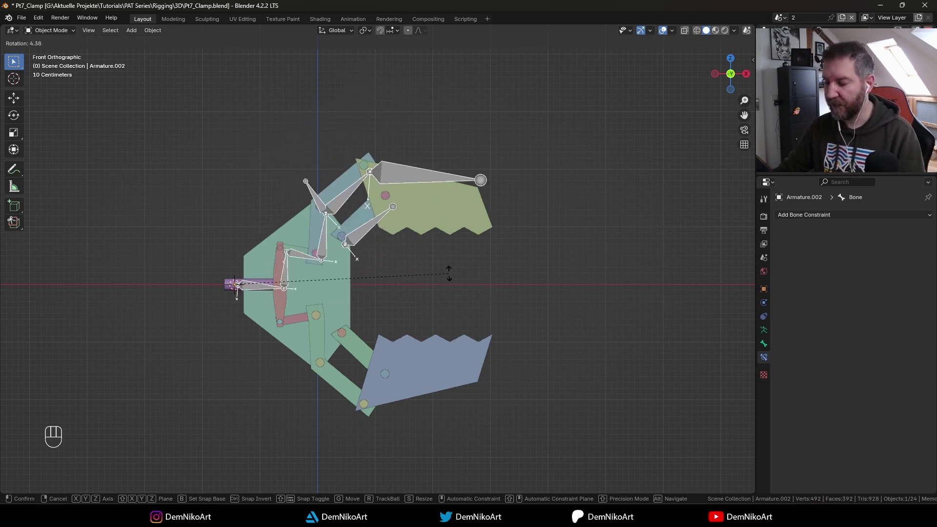
{"action": "key", "text": "Escape"}
{"action": "key", "text": "ctrl+Tab"}
{"action": "key", "text": "g"}
{"action": "key", "text": "x"}
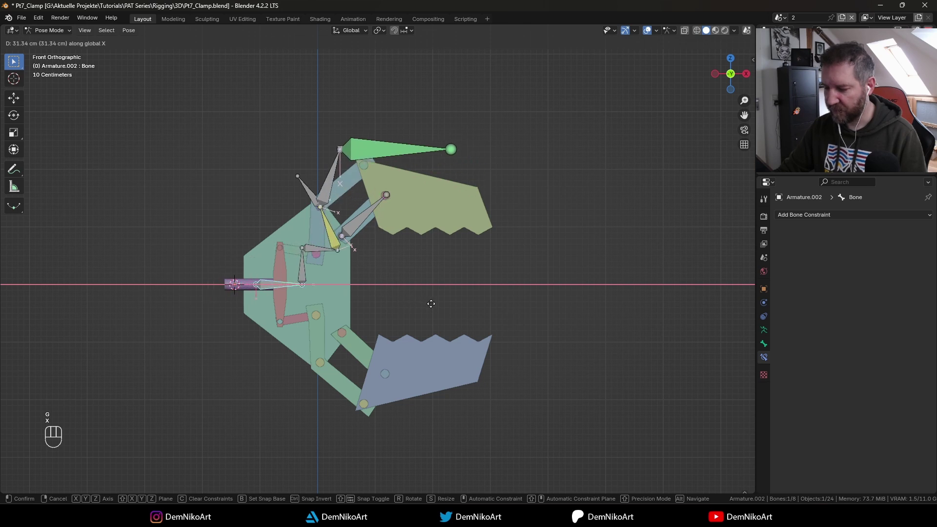
{"action": "key", "text": "Escape"}
Select Bone.006 in the upper jaw linkage and switch to the YouTube reference.
{"action": "scroll", "coordinate": [393, 286], "scroll_direction": "up", "scroll_amount": 2}
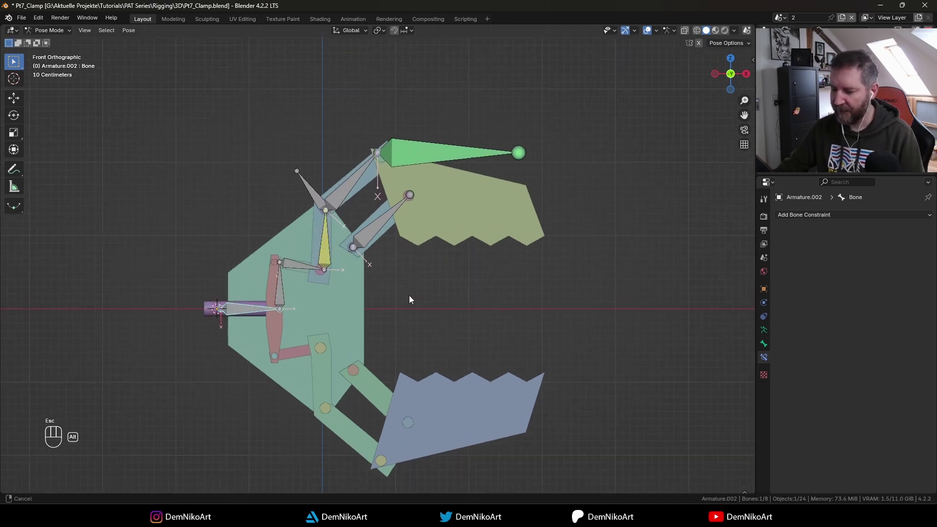
{"action": "left_click", "coordinate": [377, 223]}
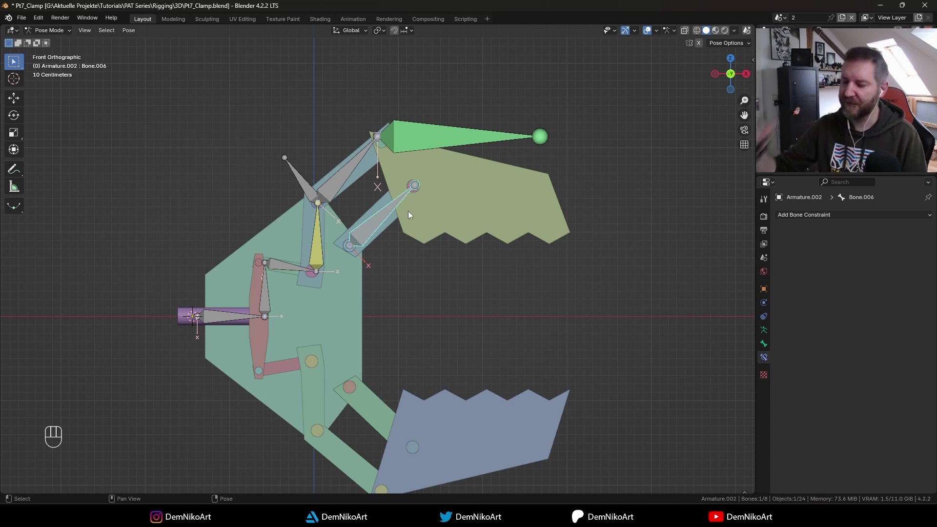
{"action": "middle_click_drag", "start_coordinate": [408, 211], "coordinate": [385, 222], "text": "shift"}
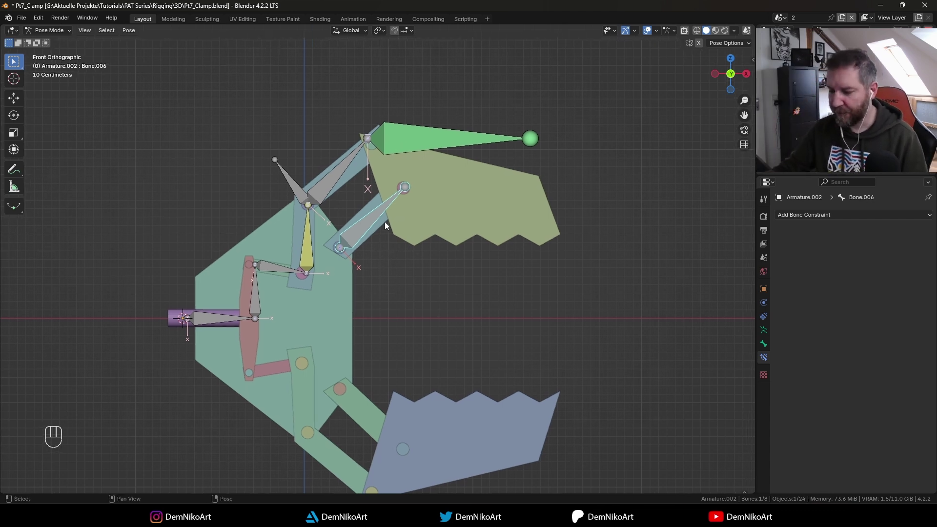
{"action": "key", "text": "alt+Tab"}
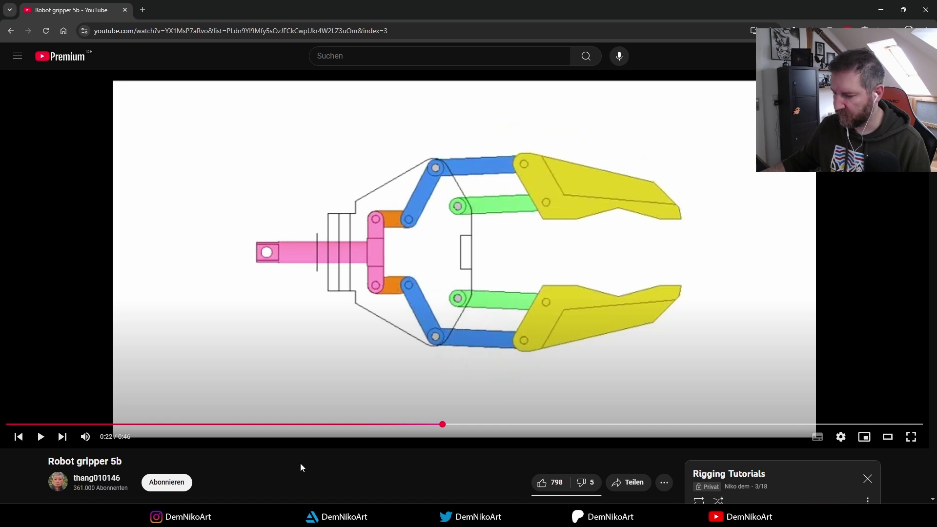
Replay the clip from about 0:16 and pause near 0:26 with the yellow jaws wide open.
{"action": "left_click", "coordinate": [324, 426]}
{"action": "left_click", "coordinate": [519, 312]}
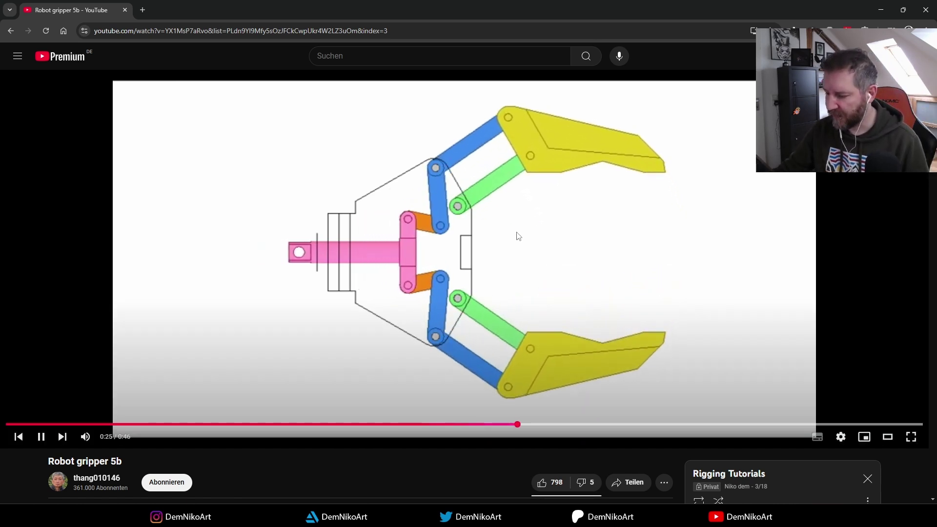
{"action": "left_click", "coordinate": [481, 276]}
Back in the clamp rig, add a Copy Rotation constraint to Bone.006.
{"action": "left_click", "coordinate": [446, 515]}
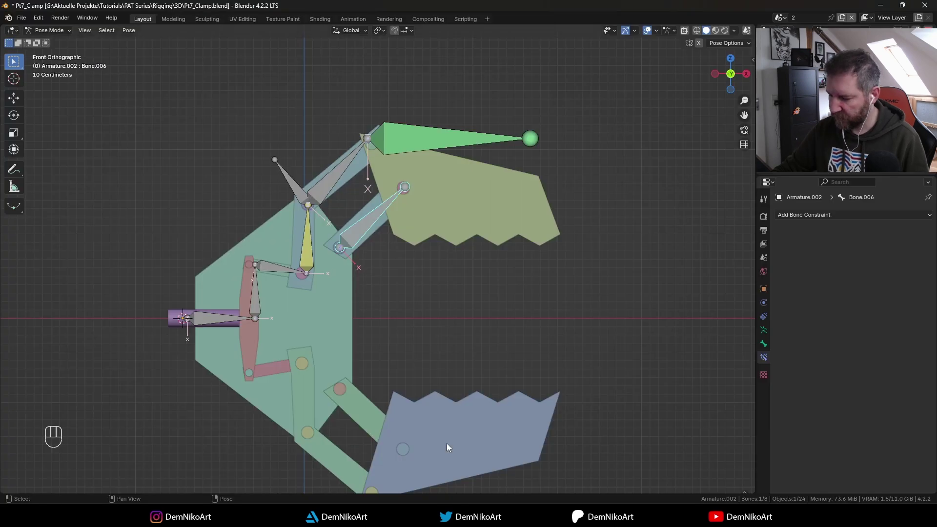
{"action": "middle_click_drag", "start_coordinate": [444, 265], "coordinate": [456, 255], "text": "shift"}
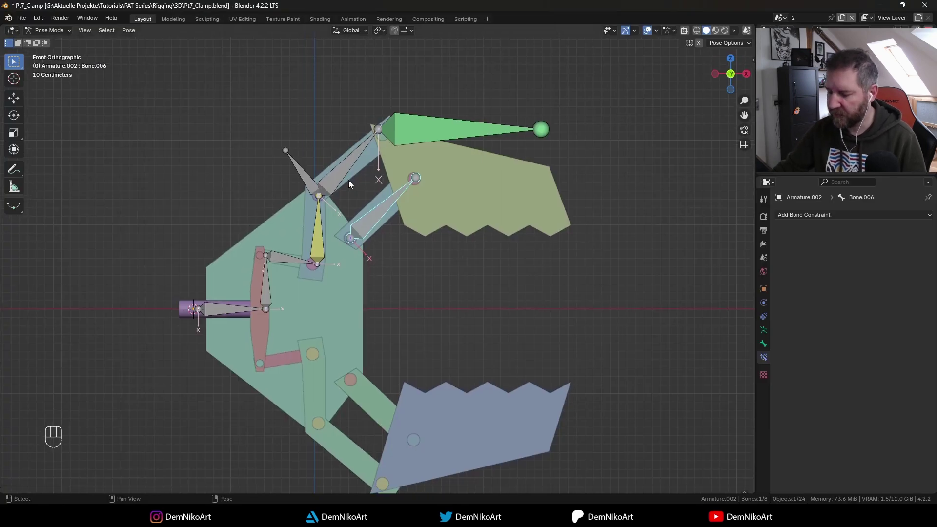
{"action": "left_click", "coordinate": [814, 216]}
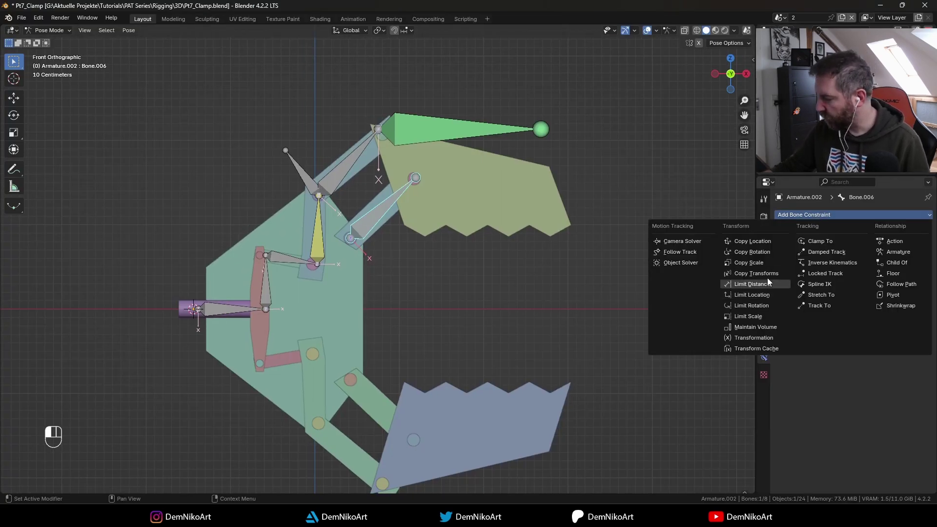
{"action": "left_click", "coordinate": [770, 251]}
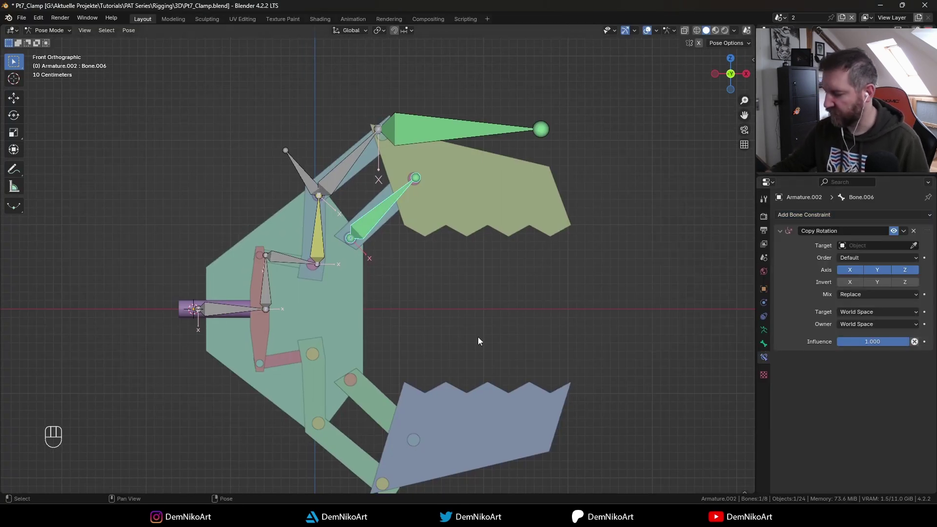
Set the constraint target to Armature.002's Bone.004, then begin rotating Bone.004 to test it.
{"action": "left_click", "coordinate": [915, 246]}
{"action": "left_click", "coordinate": [341, 169]}
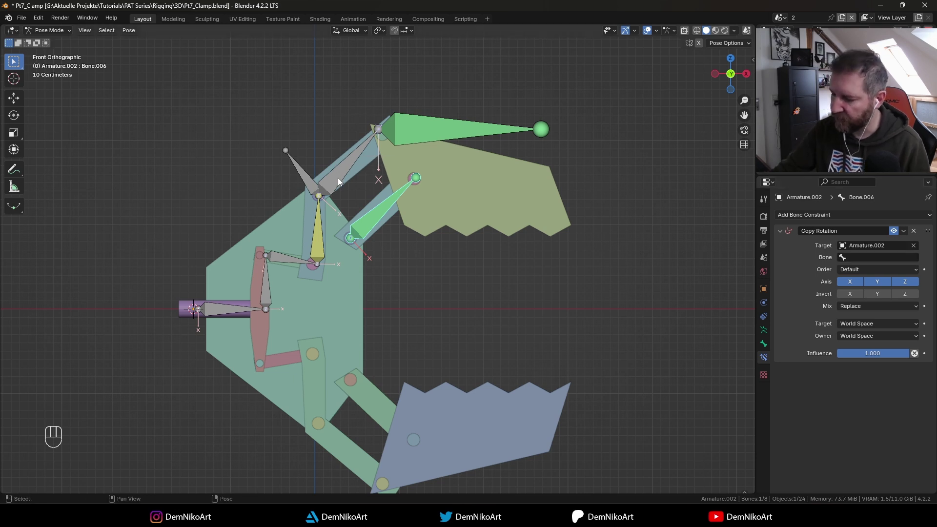
{"action": "left_click", "coordinate": [340, 179]}
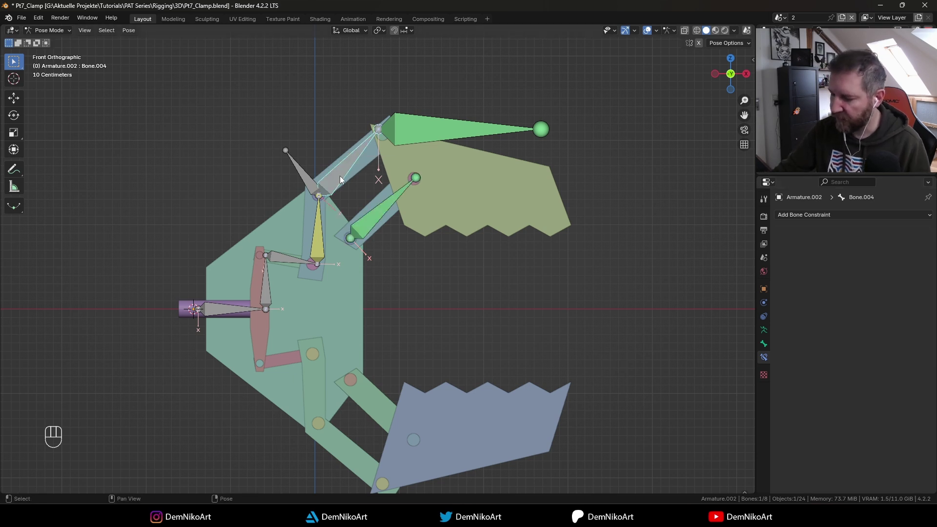
{"action": "left_click", "coordinate": [388, 210]}
{"action": "left_click", "coordinate": [866, 257]}
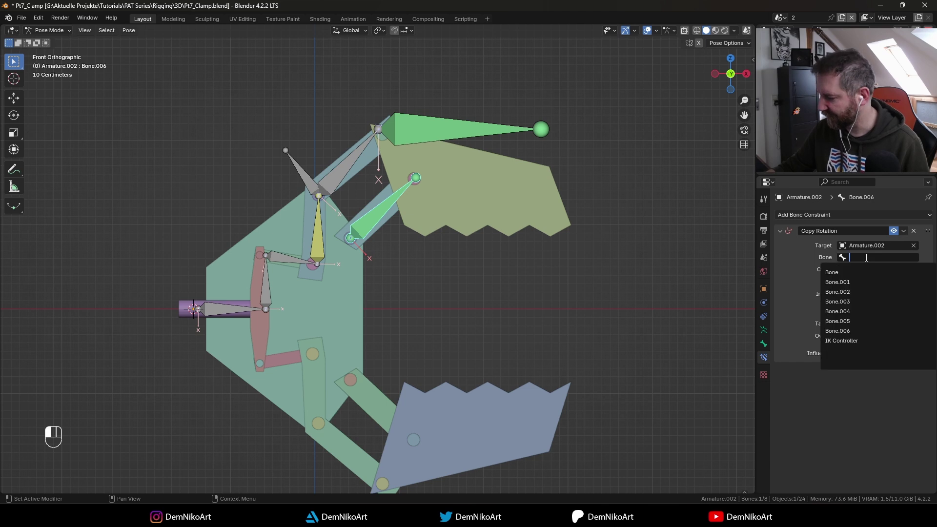
{"action": "left_click", "coordinate": [858, 311]}
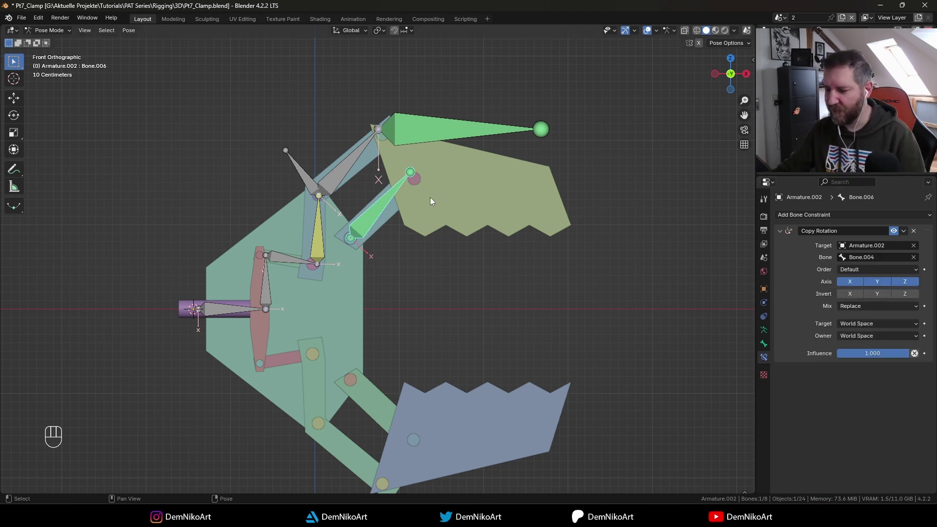
{"action": "left_click", "coordinate": [361, 166]}
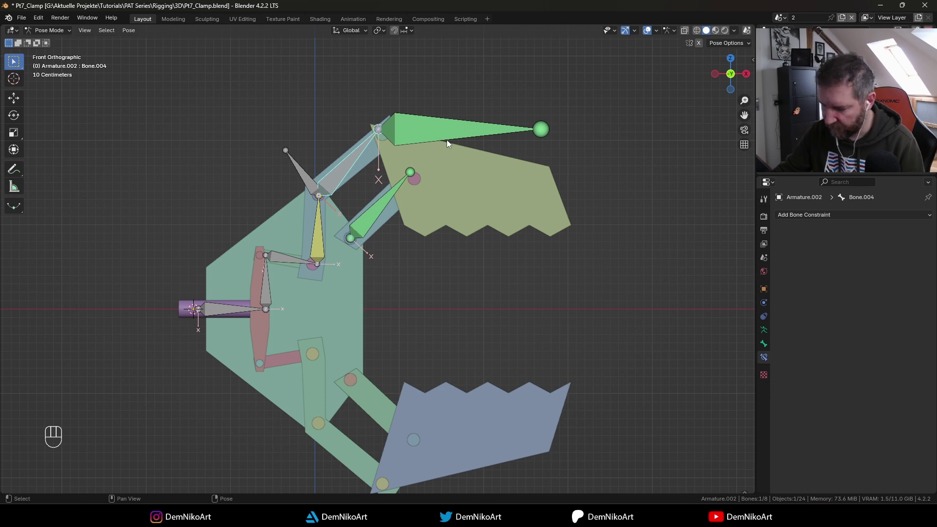
{"action": "key", "text": "r"}
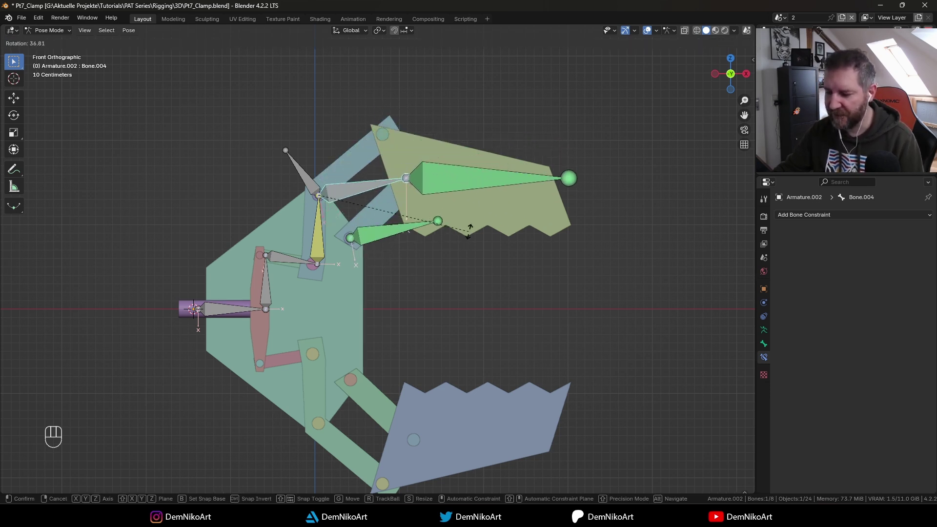
Rotate Bone.004 about 4.49°, then trial-slide the piston bone along X twice, cancelling both moves.
{"action": "left_click", "coordinate": [438, 155]}
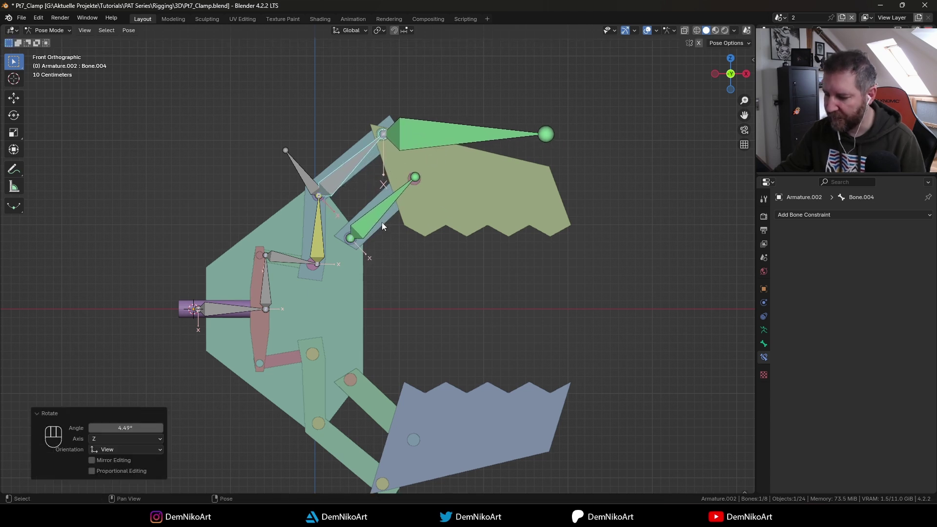
{"action": "left_click", "coordinate": [232, 312]}
{"action": "middle_click_drag", "start_coordinate": [275, 308], "coordinate": [327, 268], "text": "shift"}
{"action": "key", "text": "g"}
{"action": "key", "text": "x"}
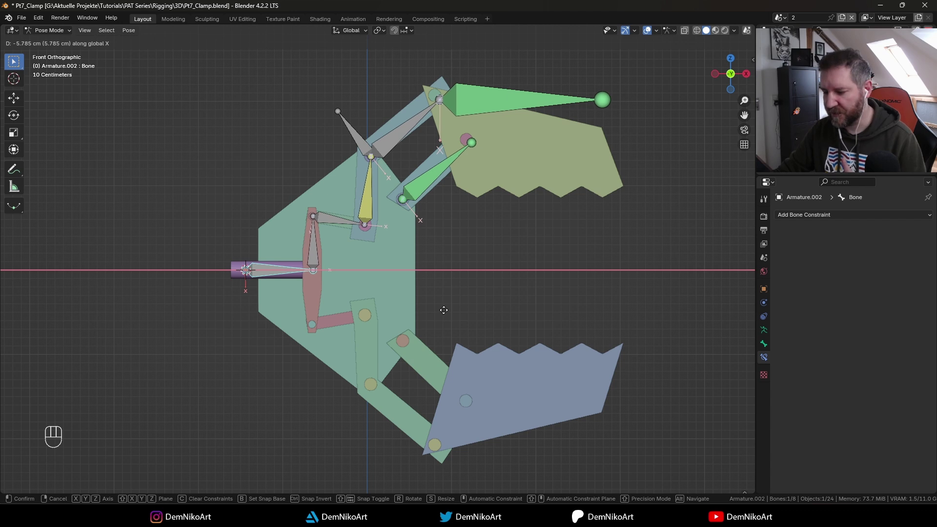
{"action": "key", "text": "Escape"}
{"action": "middle_click_drag", "start_coordinate": [387, 296], "coordinate": [415, 316], "text": "shift"}
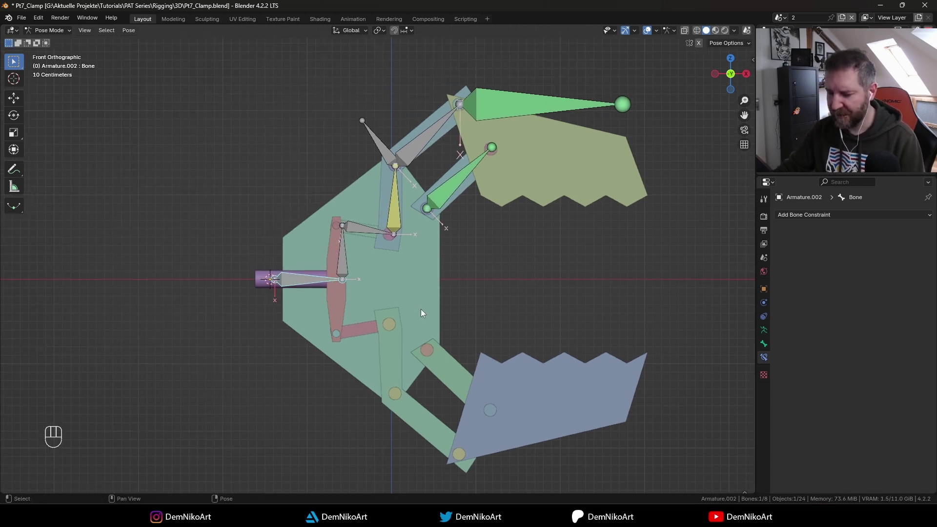
{"action": "key", "text": "g"}
{"action": "key", "text": "x"}
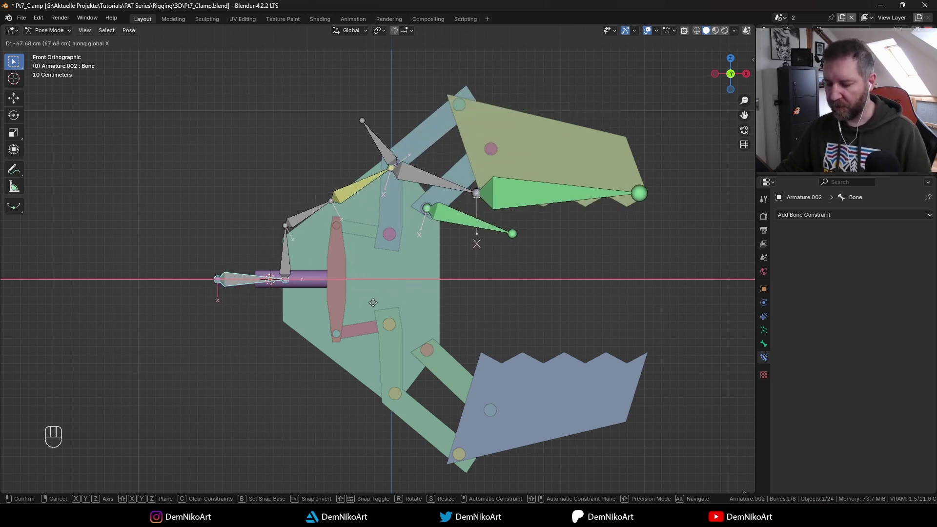
{"action": "key", "text": "Escape"}
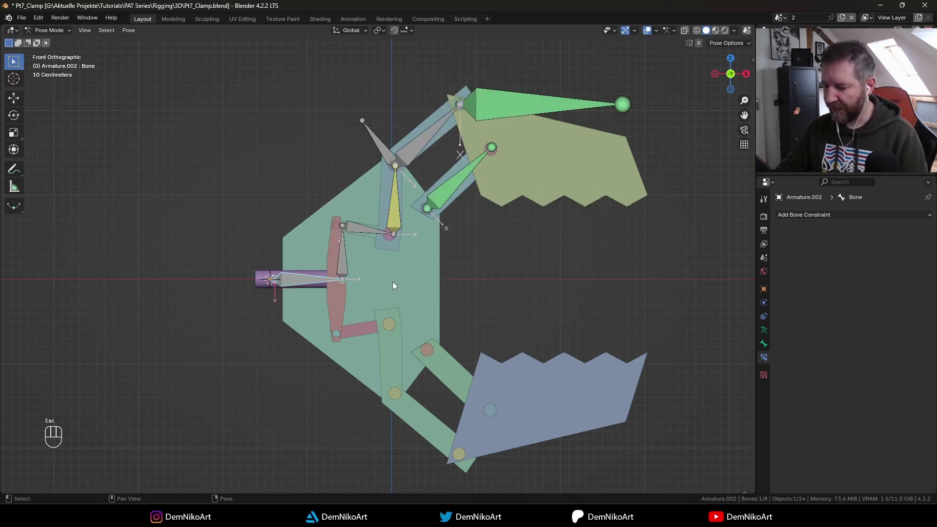
{"action": "left_click", "coordinate": [825, 216]}
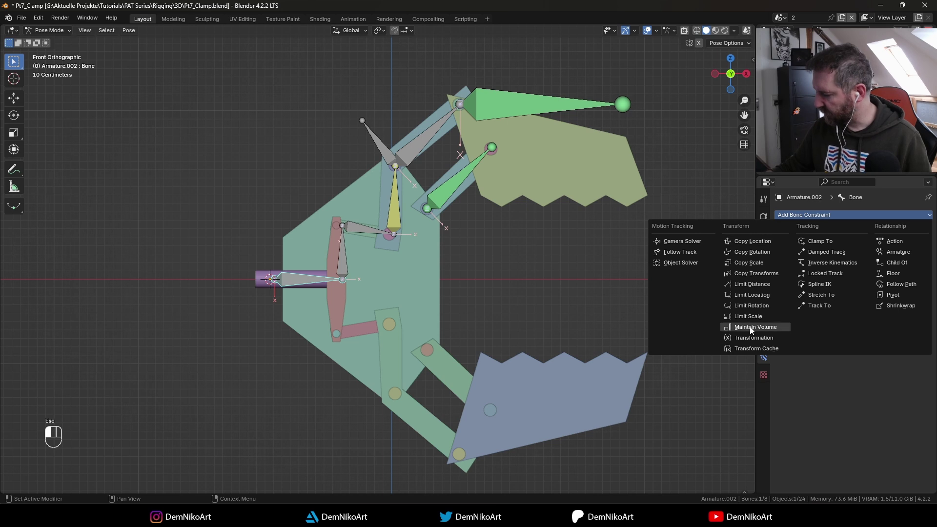
Add a Limit Location constraint to the piston bone, clear its location, and set owner space to Local Space.
{"action": "left_click", "coordinate": [771, 294]}
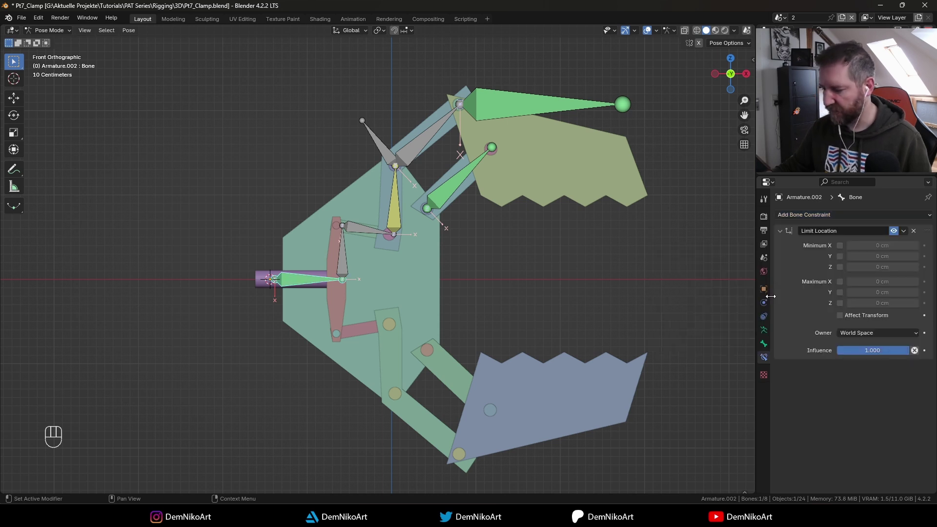
{"action": "key", "text": "alt+g"}
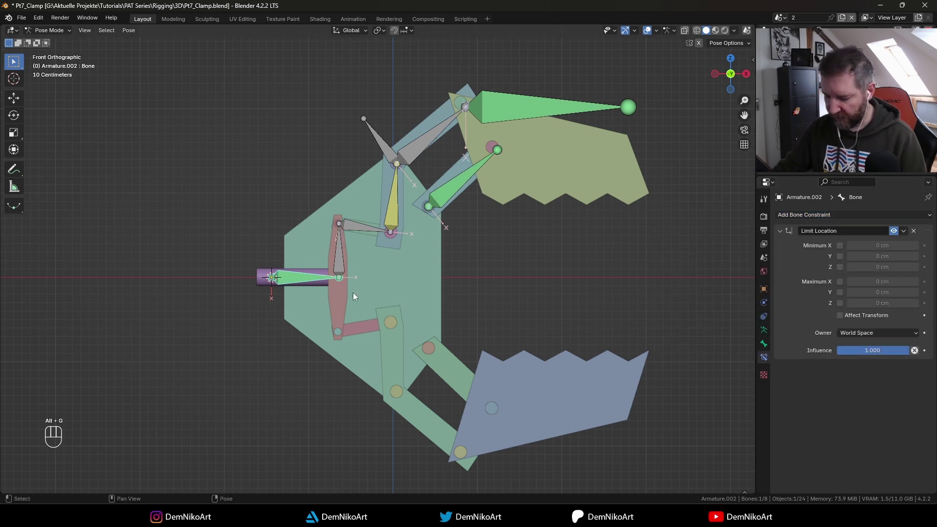
{"action": "key", "text": "g"}
{"action": "key", "text": "x"}
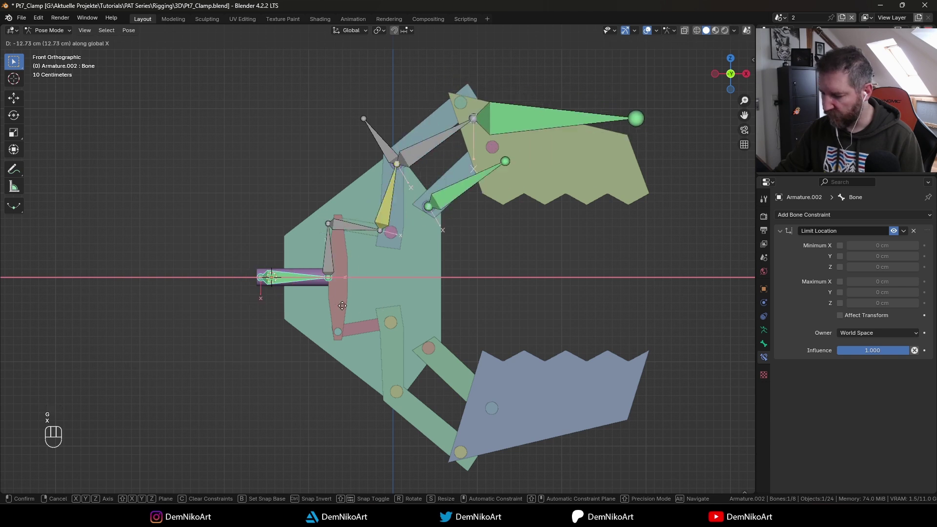
{"action": "key", "text": "Escape"}
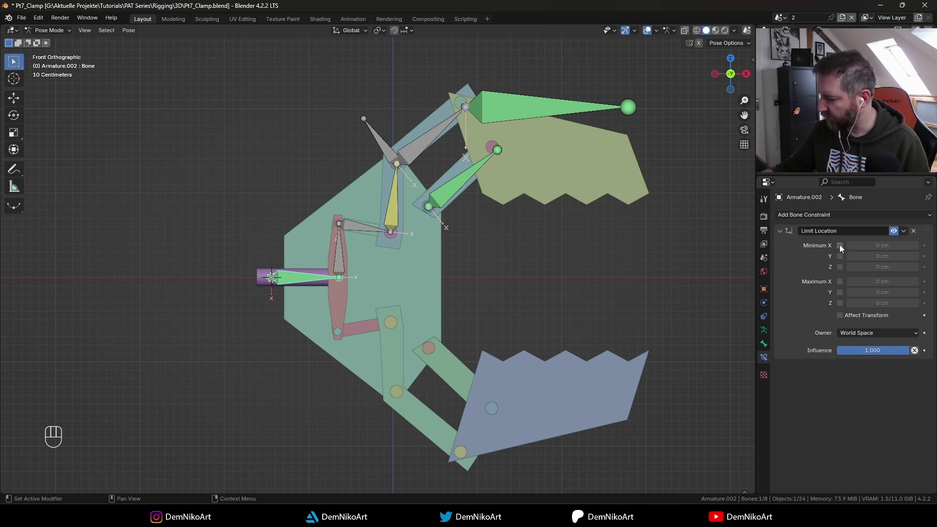
{"action": "left_click", "coordinate": [863, 333]}
{"action": "left_click", "coordinate": [860, 392]}
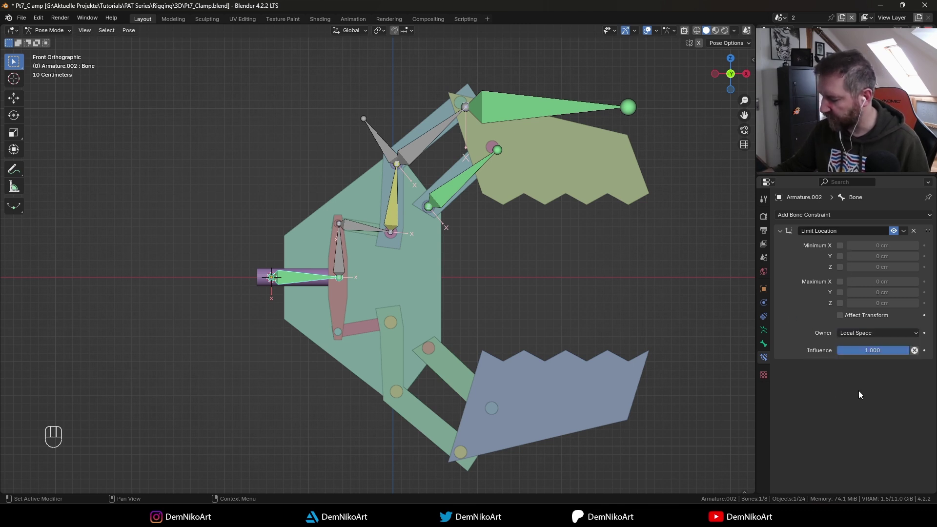
Test moving the whole armature in Object Mode, cancel, and return to Pose Mode.
{"action": "key", "text": "ctrl+Tab"}
{"action": "key", "text": "g"}
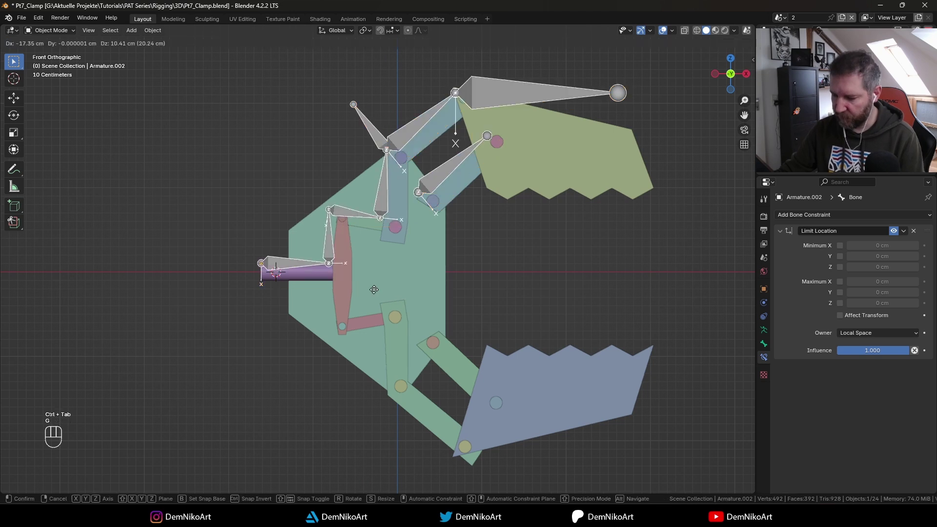
{"action": "key", "text": "Escape"}
{"action": "key", "text": "ctrl+Tab"}
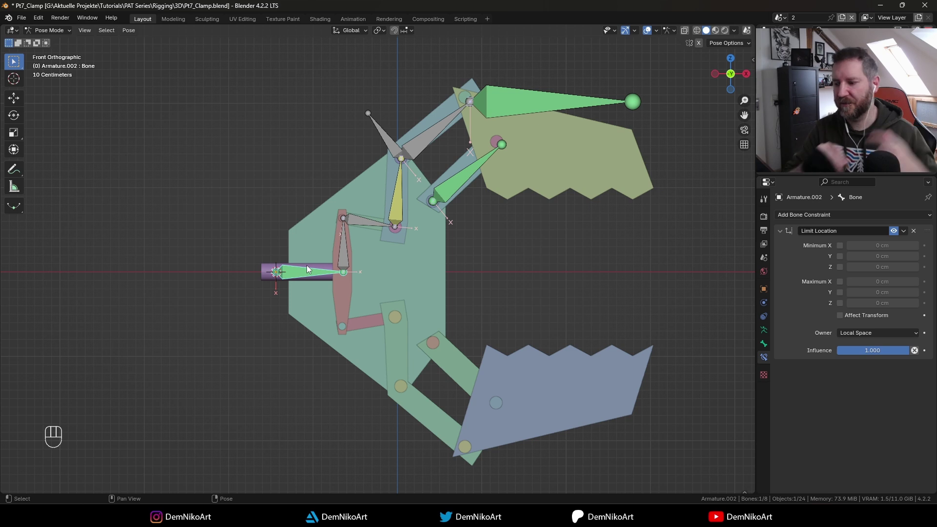
{"action": "middle_click_drag", "start_coordinate": [390, 288], "coordinate": [393, 285], "text": "shift"}
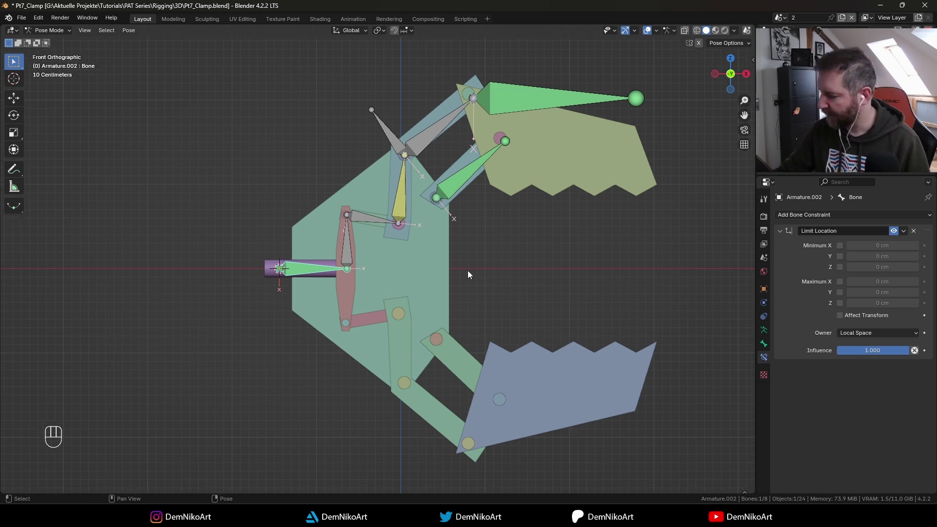
Enable the minimum and maximum X location limits and test moving the piston along X.
{"action": "left_click", "coordinate": [840, 245]}
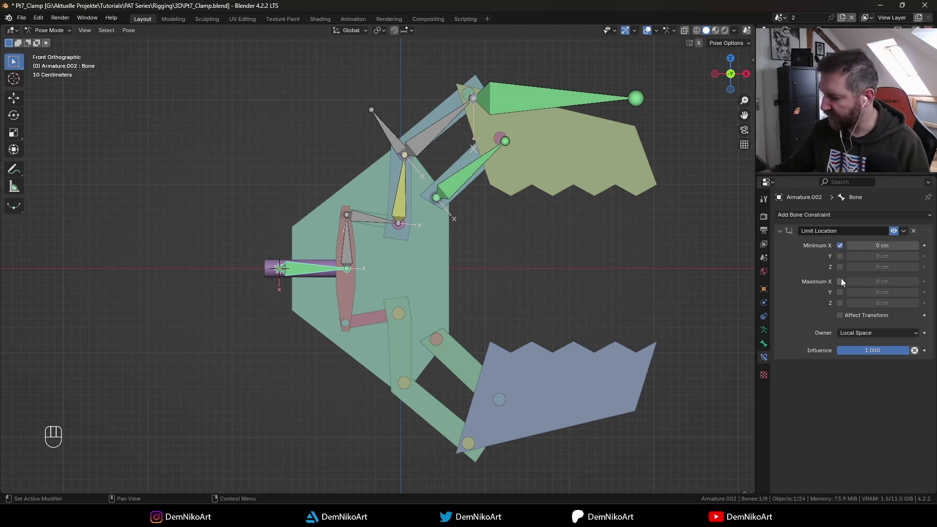
{"action": "left_click", "coordinate": [840, 282]}
{"action": "middle_click_drag", "start_coordinate": [345, 291], "coordinate": [281, 259], "text": "shift"}
{"action": "key", "text": "g"}
{"action": "key", "text": "Escape"}
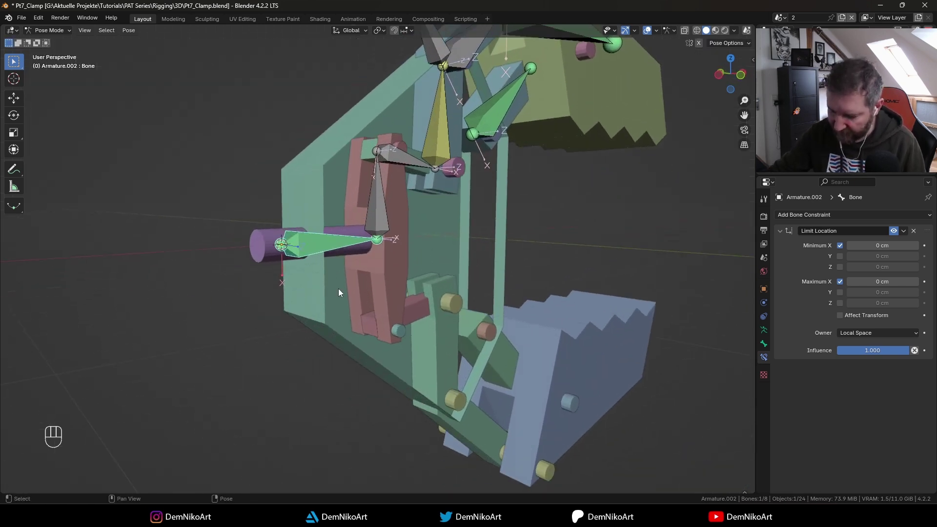
{"action": "middle_click_drag", "start_coordinate": [340, 292], "coordinate": [360, 288], "text": "shift"}
{"action": "key", "text": "g"}
{"action": "key", "text": "x"}
{"action": "key", "text": "x"}
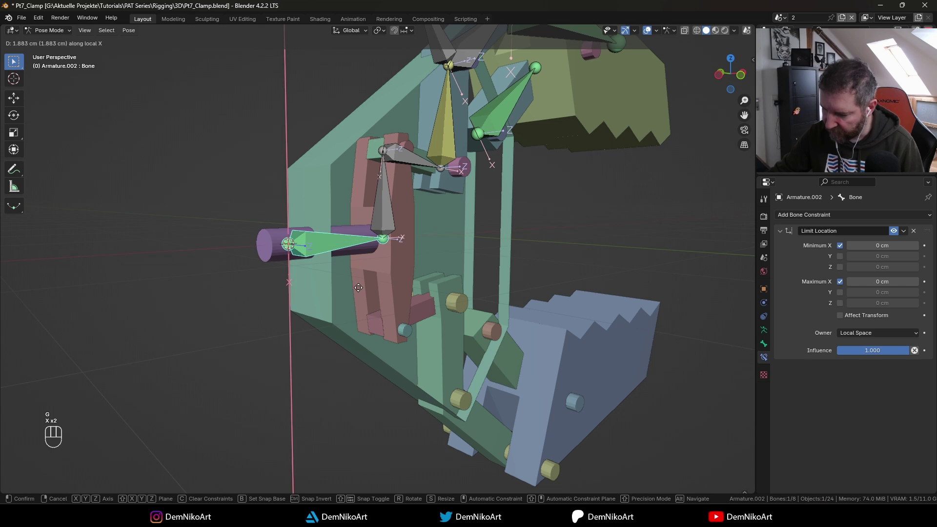
{"action": "key", "text": "Escape"}
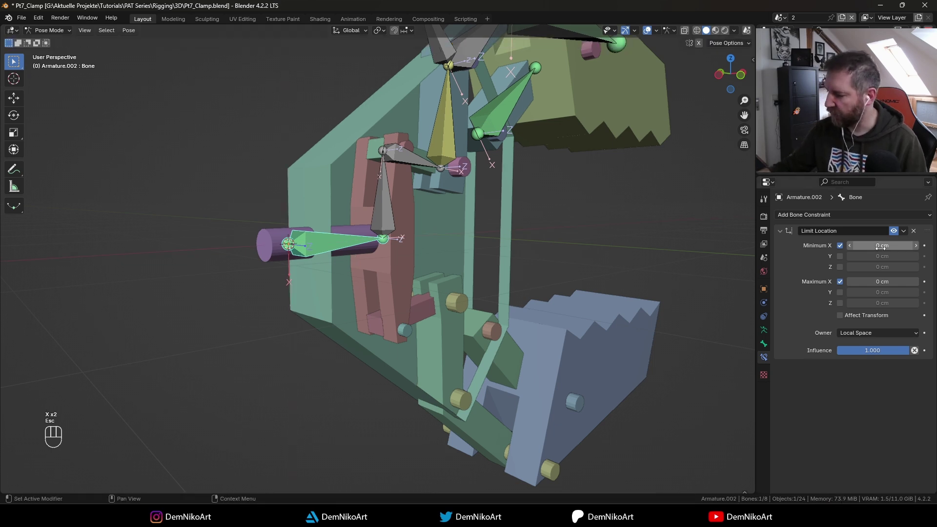
Enable the minimum and maximum Z location limits and confirm the bone no longer moves along Z.
{"action": "left_click", "coordinate": [840, 267]}
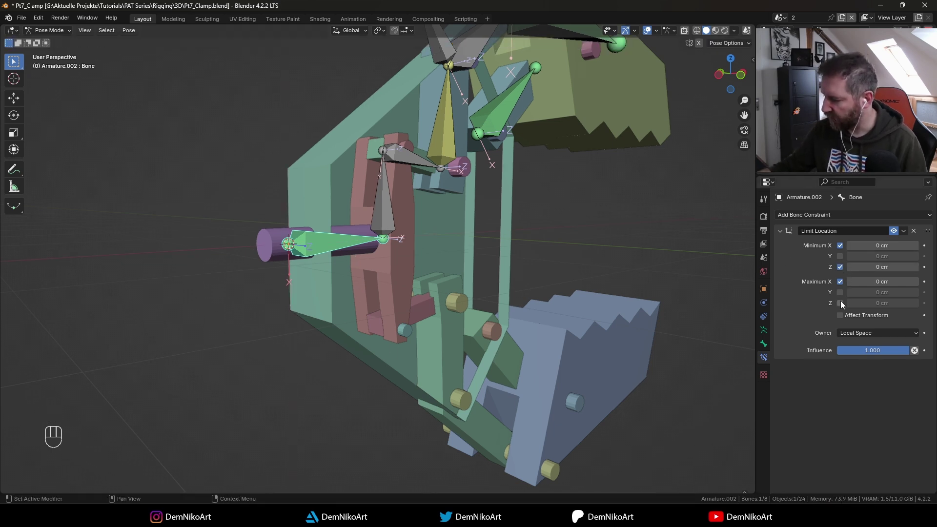
{"action": "left_click", "coordinate": [840, 303]}
{"action": "middle_click_drag", "start_coordinate": [341, 291], "coordinate": [345, 288]}
{"action": "middle_click_drag", "start_coordinate": [345, 292], "coordinate": [402, 255]}
{"action": "key", "text": "g"}
{"action": "key", "text": "z"}
{"action": "key", "text": "z"}
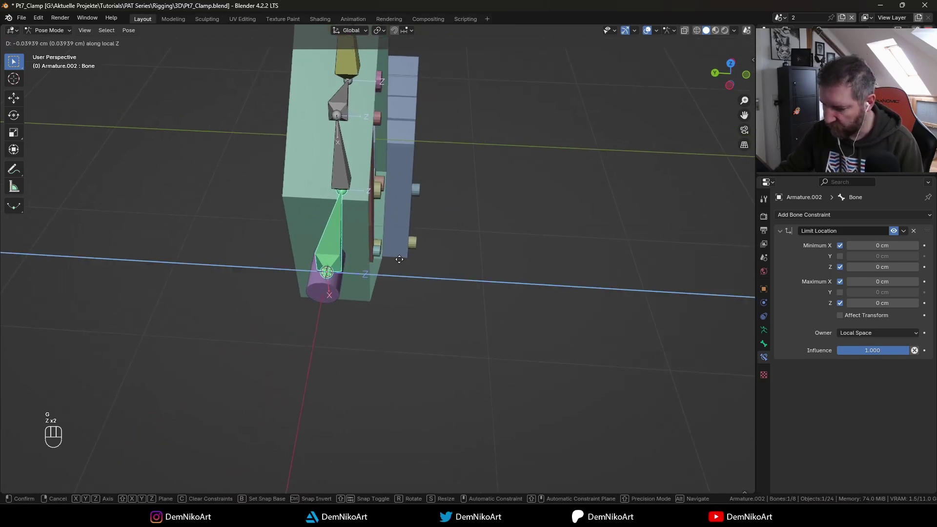
{"action": "key", "text": "Escape"}
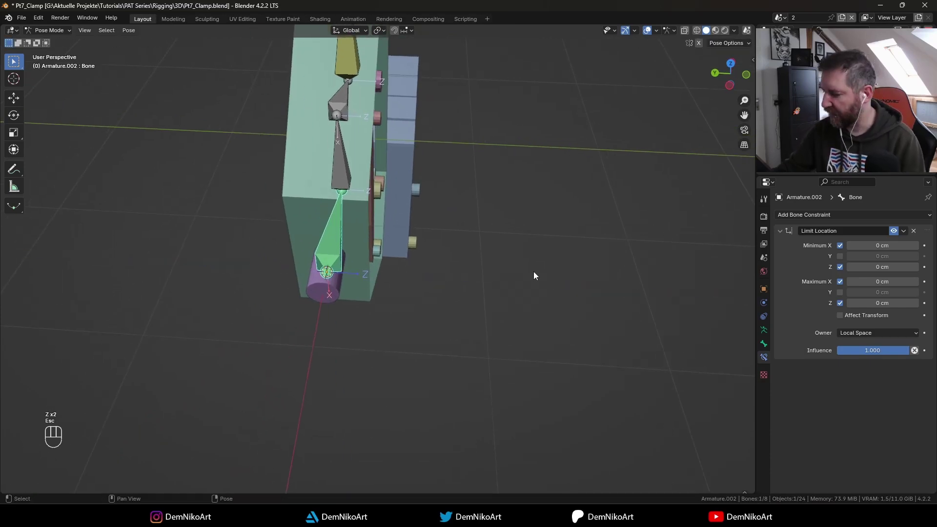
Enable the minimum and maximum Y limits, all at 0 cm, and test a Y move from front view.
{"action": "key", "text": "KP_1"}
{"action": "middle_click_drag", "start_coordinate": [502, 284], "coordinate": [396, 283]}
{"action": "scroll", "coordinate": [346, 242], "scroll_direction": "up", "scroll_amount": 1}
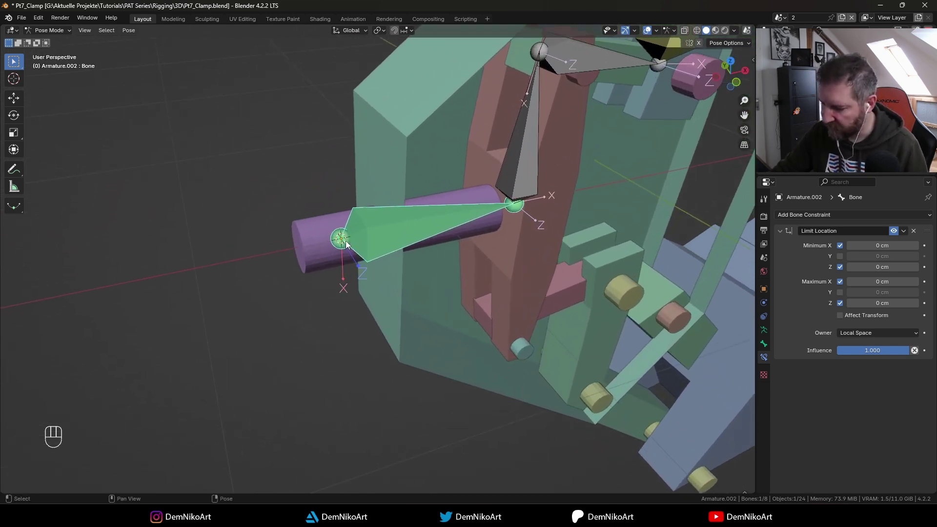
{"action": "left_click_drag", "start_coordinate": [841, 256], "coordinate": [840, 293]}
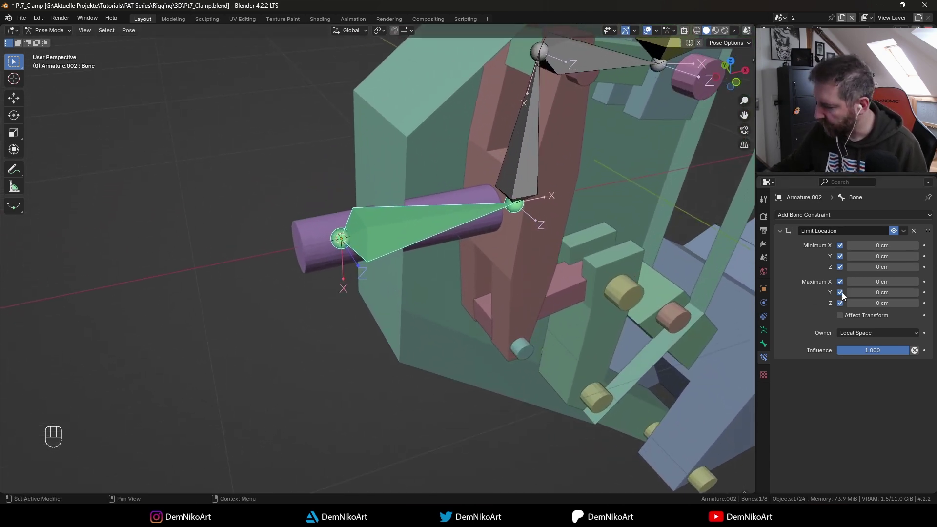
{"action": "key", "text": "g"}
{"action": "key", "text": "y"}
{"action": "key", "text": "y"}
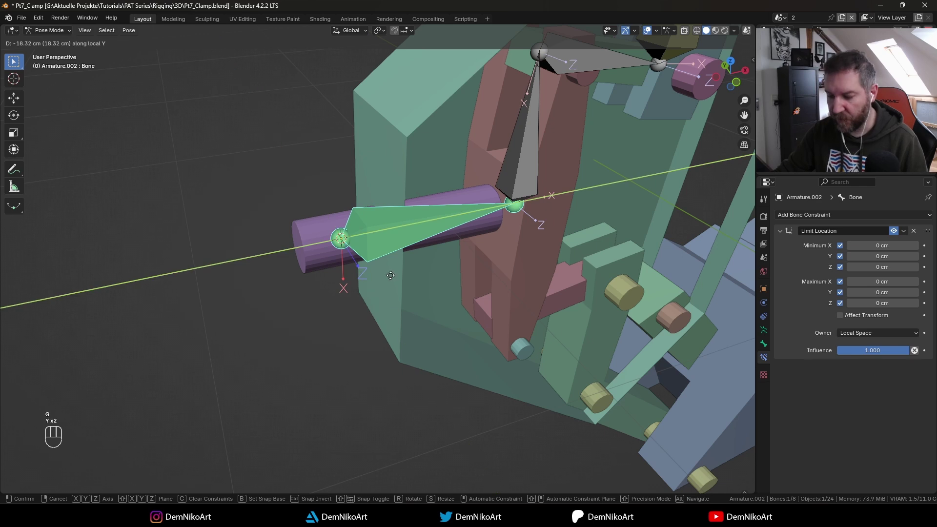
{"action": "key", "text": "Escape"}
{"action": "key", "text": "KP_1"}
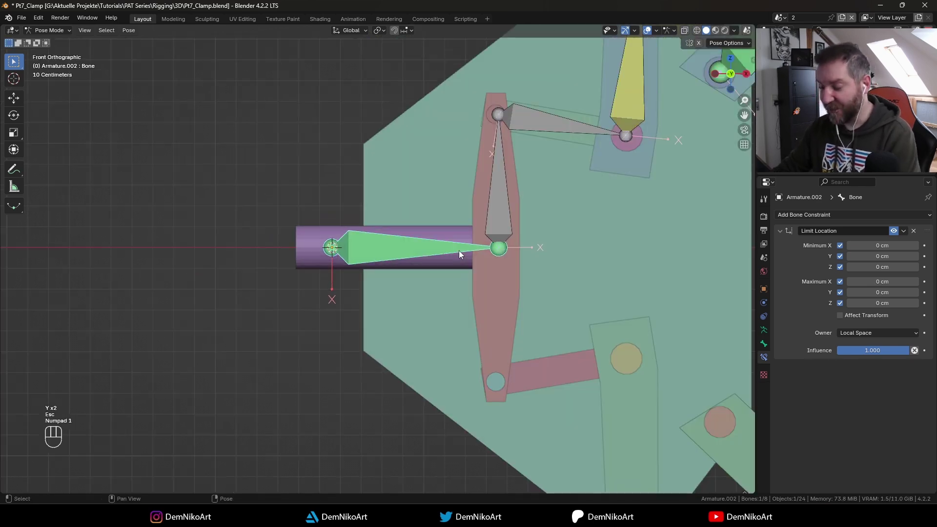
Set the Y limits to -10 cm minimum and 10 cm maximum, then push the piston to its limit.
{"action": "left_click", "coordinate": [886, 257]}
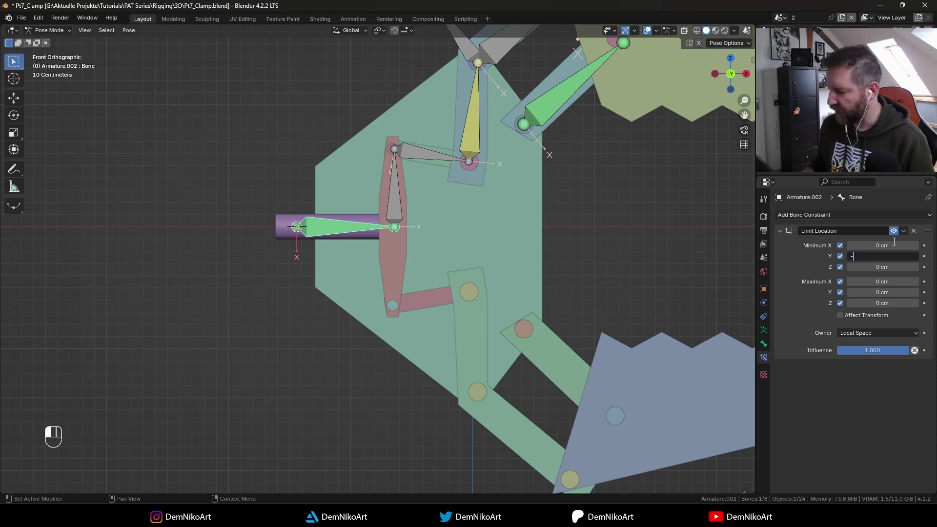
{"action": "key", "text": "Tab"}
{"action": "key", "text": "Tab"}
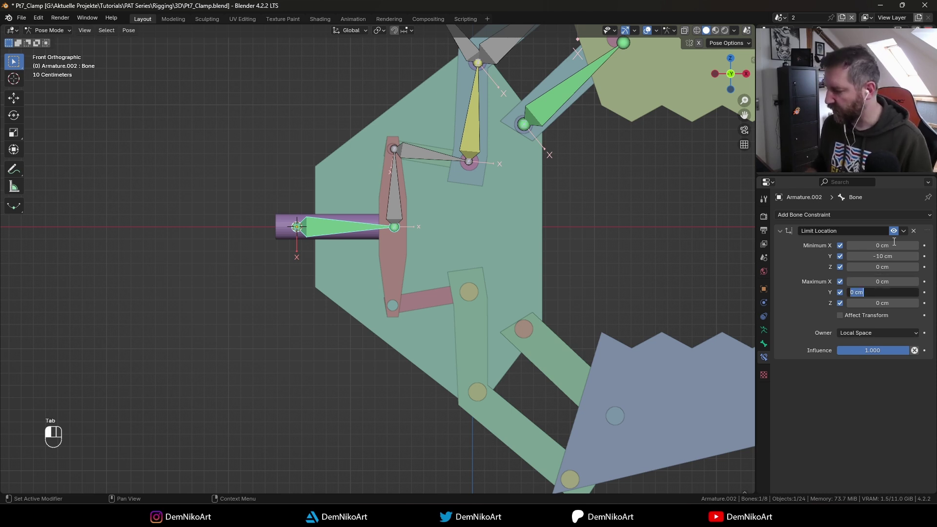
{"action": "type", "text": "10"}
{"action": "key", "text": "Return"}
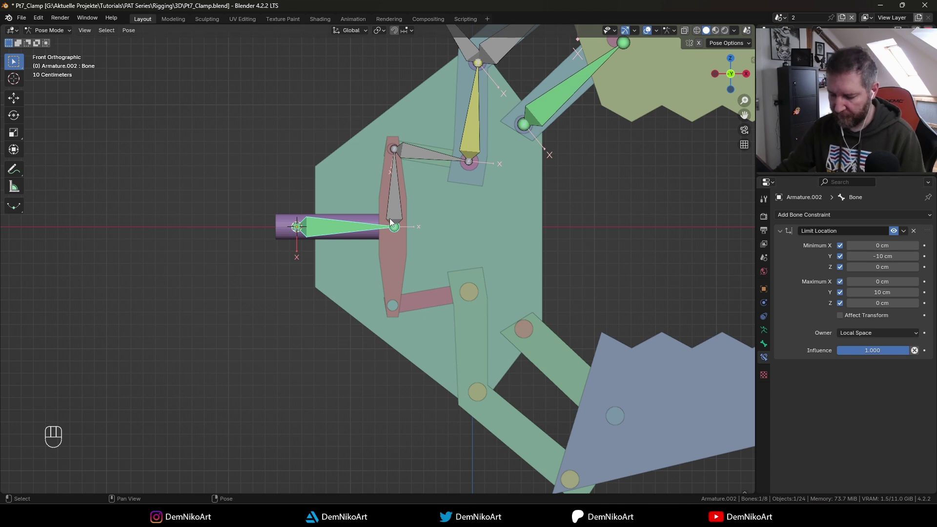
{"action": "key", "text": "g"}
{"action": "key", "text": "y"}
{"action": "key", "text": "y"}
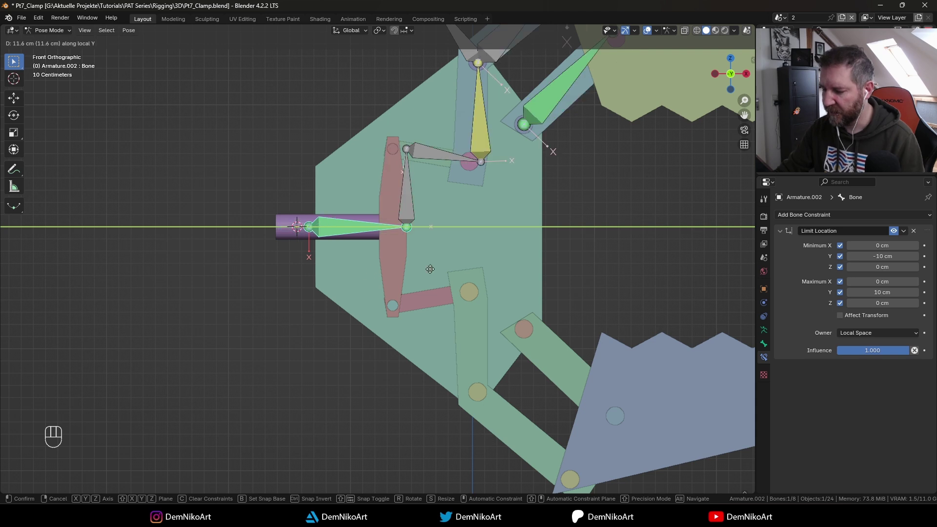
{"action": "left_click", "coordinate": [163, 278]}
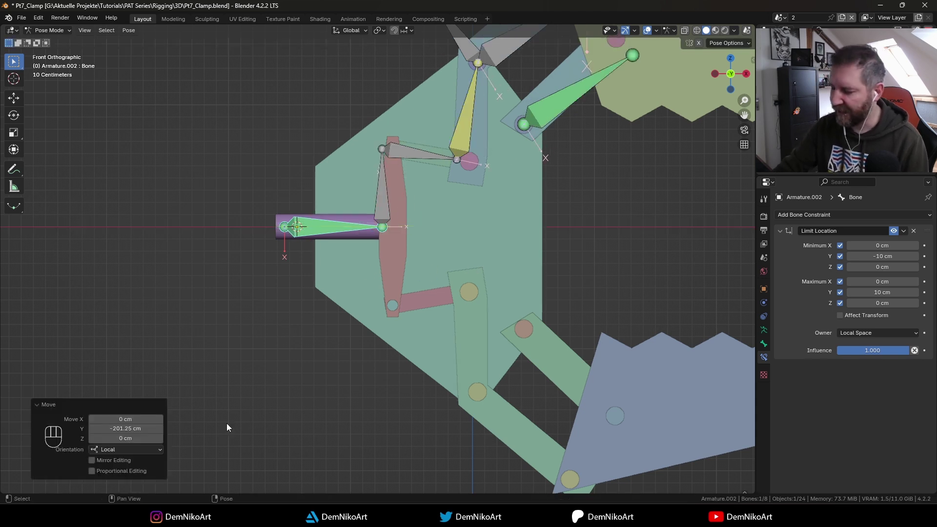
Change minimum Y to -50 cm and test the piston swinging the jaws along X.
{"action": "left_click_drag", "start_coordinate": [890, 256], "coordinate": [892, 257]}
{"action": "left_click", "coordinate": [893, 257]}
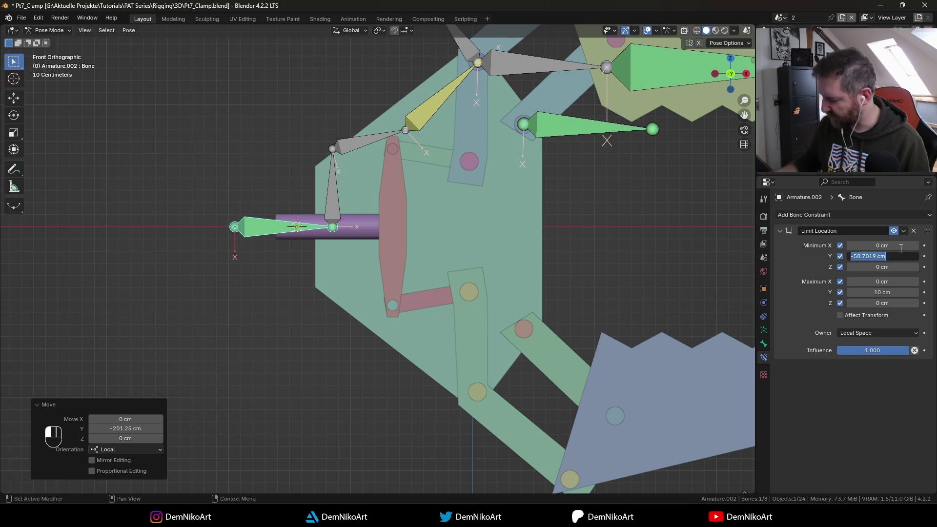
{"action": "type", "text": "-50"}
{"action": "key", "text": "Return"}
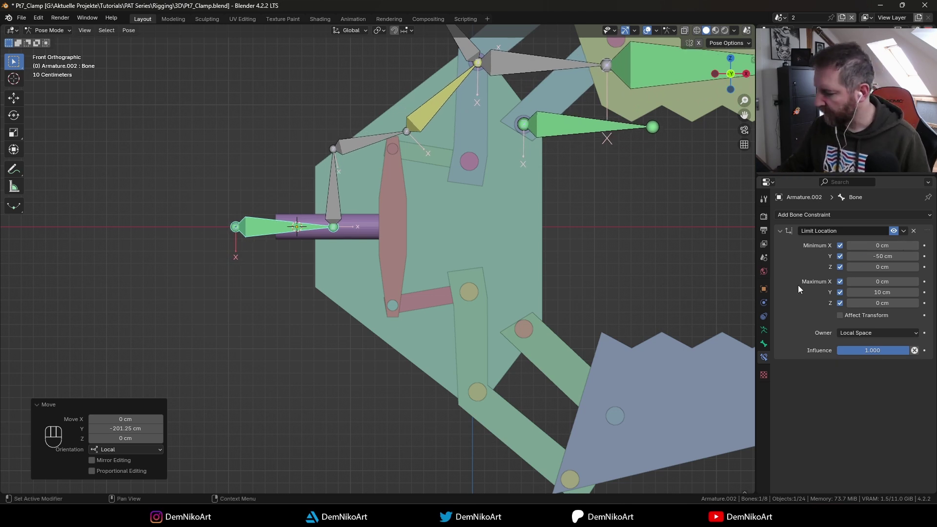
{"action": "key", "text": "g"}
{"action": "key", "text": "x"}
{"action": "left_click", "coordinate": [690, 279]}
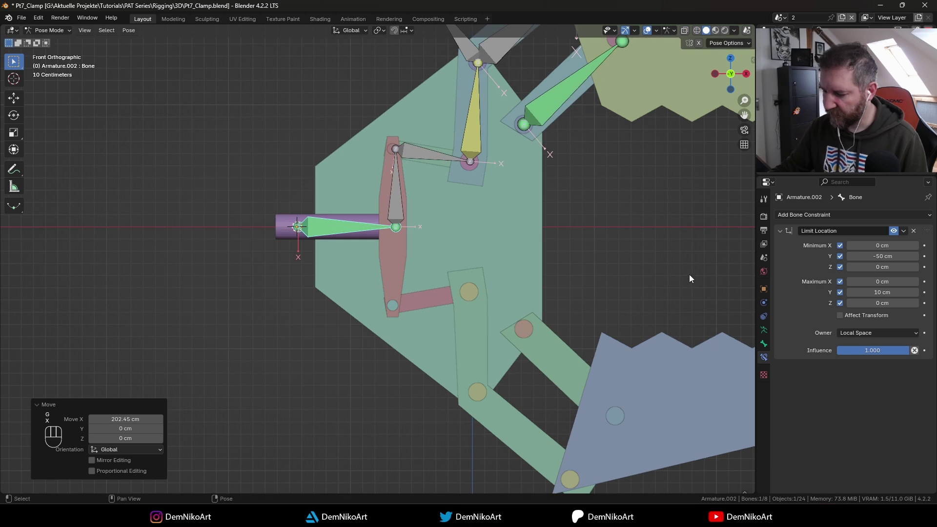
{"action": "key", "text": "g"}
{"action": "key", "text": "x"}
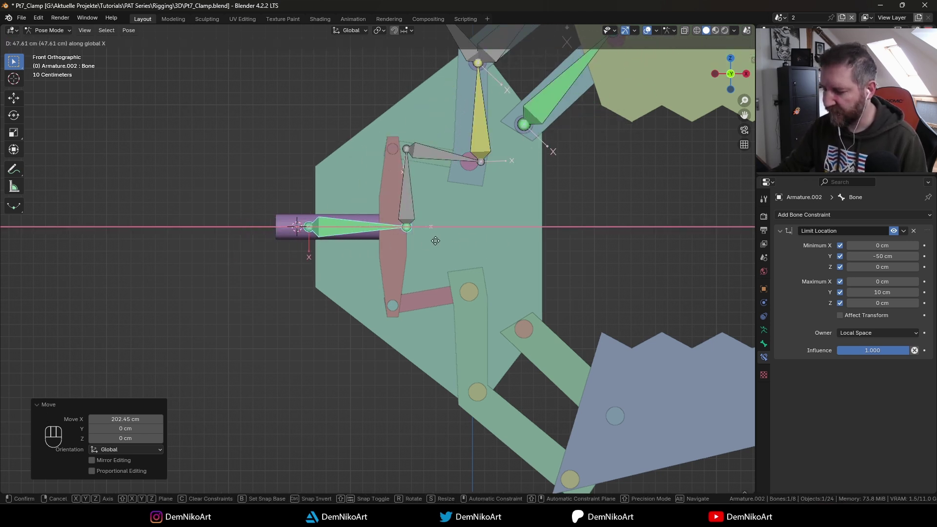
{"action": "key", "text": "Escape"}
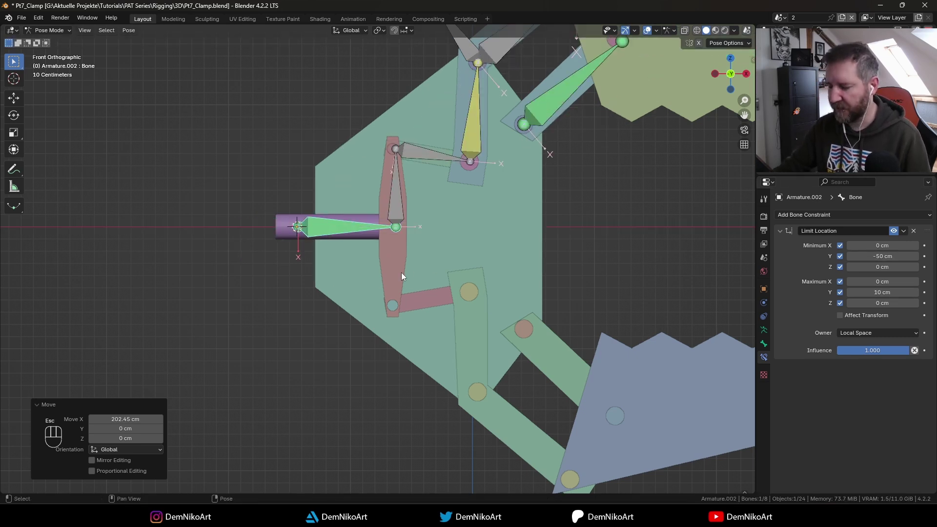
Push the piston fully along X, then set maximum Y to 35 cm and retest the travel.
{"action": "middle_click_drag", "start_coordinate": [401, 272], "coordinate": [354, 277], "text": "shift"}
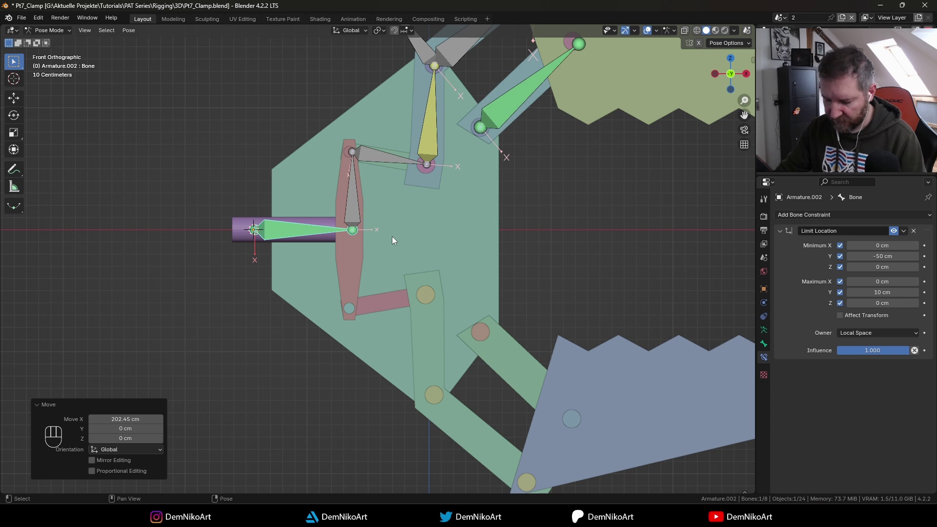
{"action": "key", "text": "g"}
{"action": "key", "text": "x"}
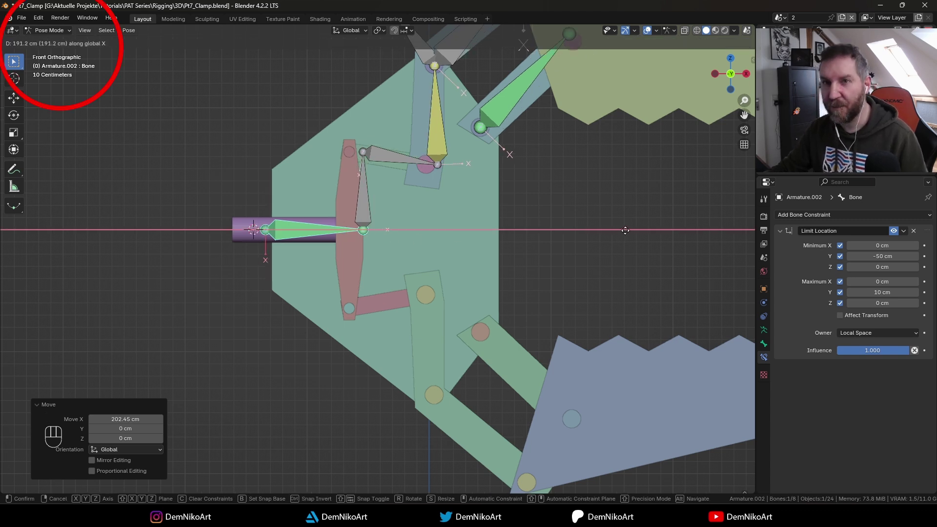
{"action": "left_click", "coordinate": [630, 230]}
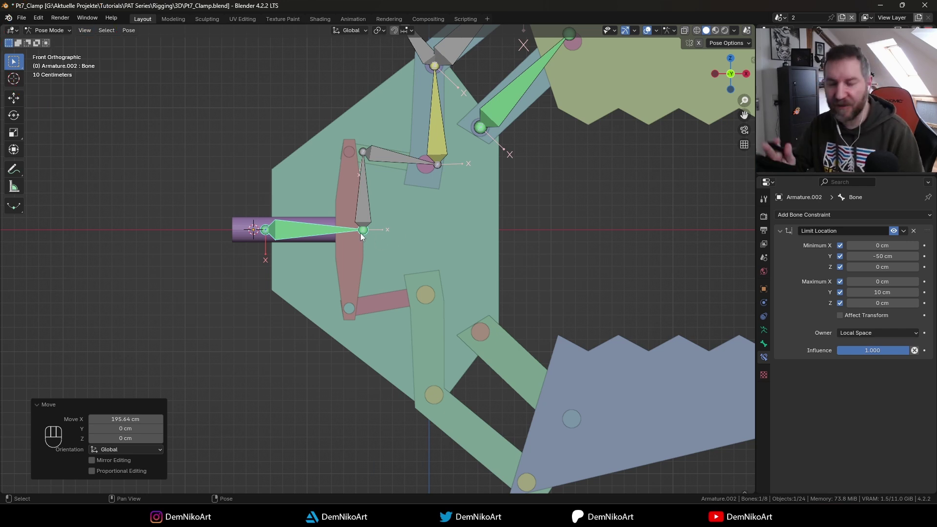
{"action": "left_click_drag", "start_coordinate": [879, 293], "coordinate": [873, 293], "text": "shift"}
{"action": "left_click", "coordinate": [897, 291]}
{"action": "type", "text": "35"}
{"action": "key", "text": "Return"}
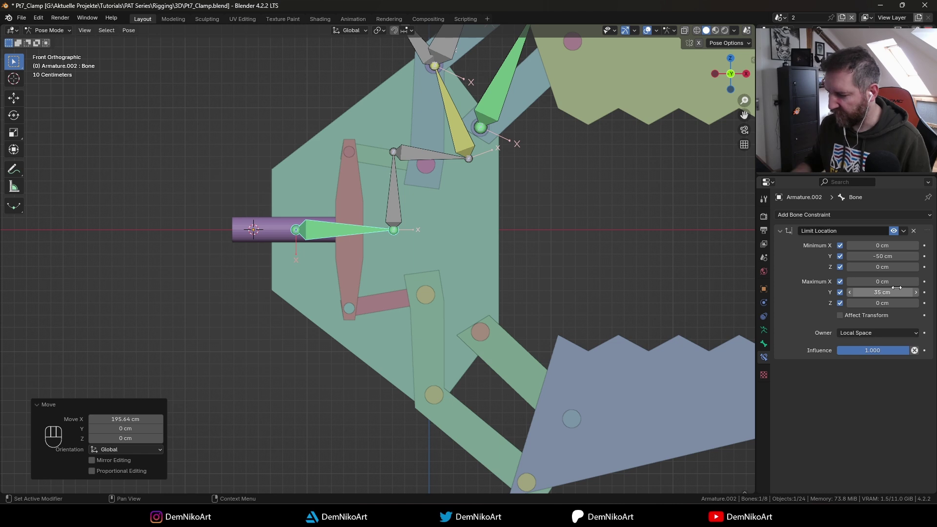
{"action": "middle_click_drag", "start_coordinate": [415, 267], "coordinate": [456, 274], "text": "shift"}
{"action": "key", "text": "g"}
{"action": "key", "text": "x"}
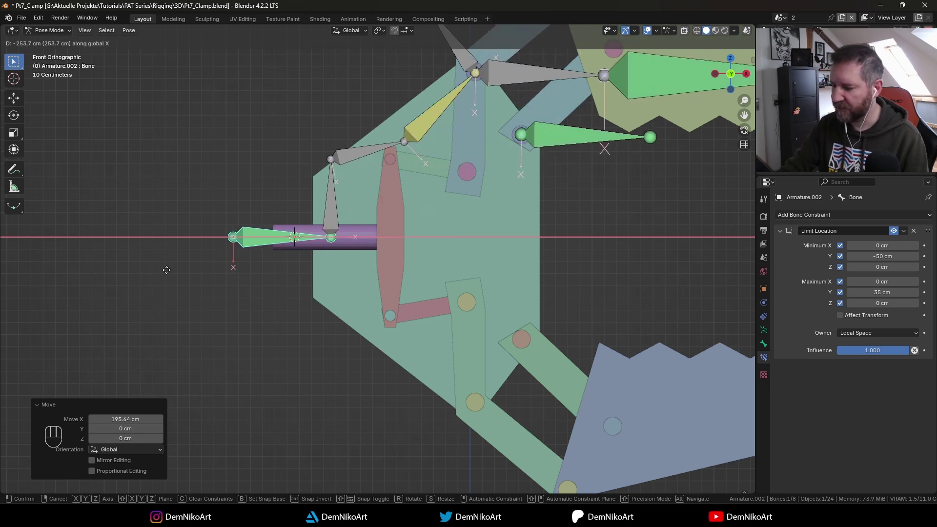
{"action": "left_click", "coordinate": [370, 272]}
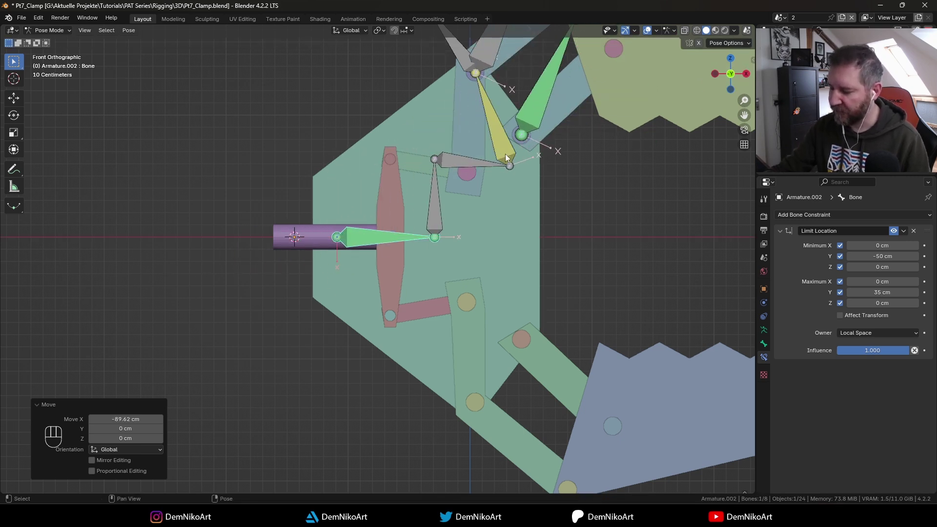
Select all bones and clear their location and rotation to restore rest pose, ending in Edit Mode.
{"action": "middle_click_drag", "start_coordinate": [505, 153], "coordinate": [430, 155], "text": "shift"}
{"action": "key", "text": "alt+g"}
{"action": "key", "text": "alt+g"}
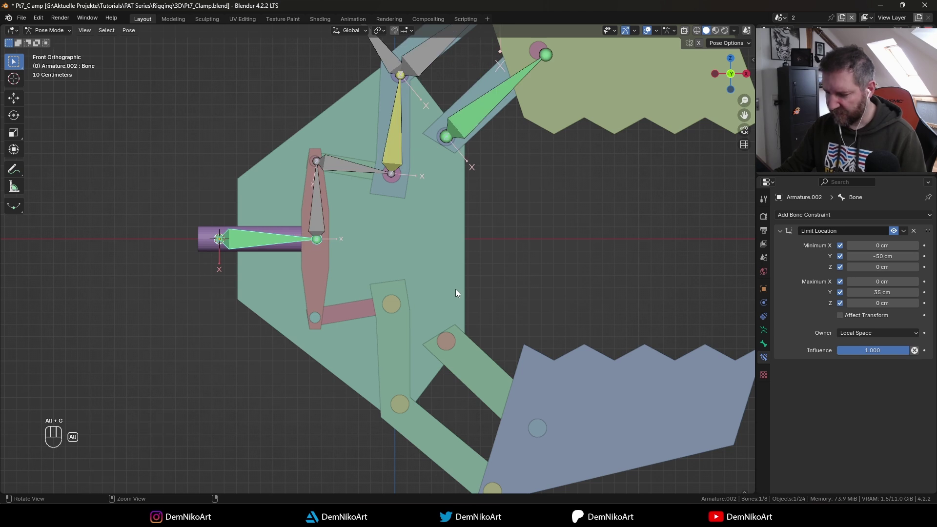
{"action": "scroll", "coordinate": [465, 282], "scroll_direction": "down", "scroll_amount": 2}
{"action": "middle_click_drag", "start_coordinate": [465, 282], "coordinate": [415, 296], "text": "shift"}
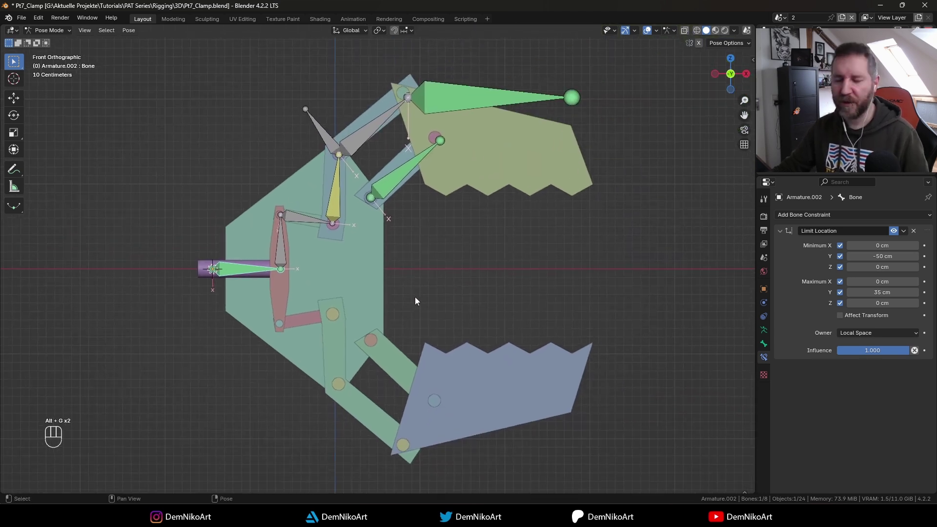
{"action": "key", "text": "Tab"}
{"action": "key", "text": "Tab"}
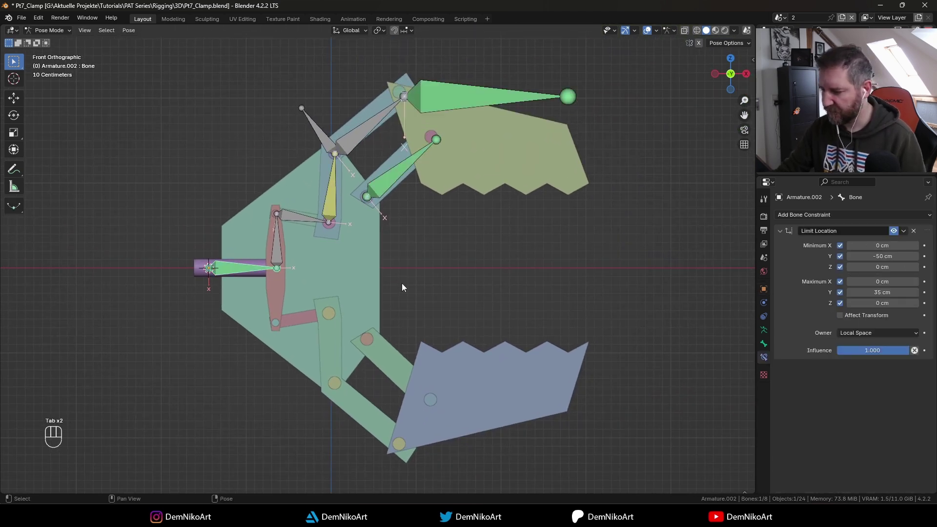
{"action": "key", "text": "a"}
{"action": "key", "text": "alt+g"}
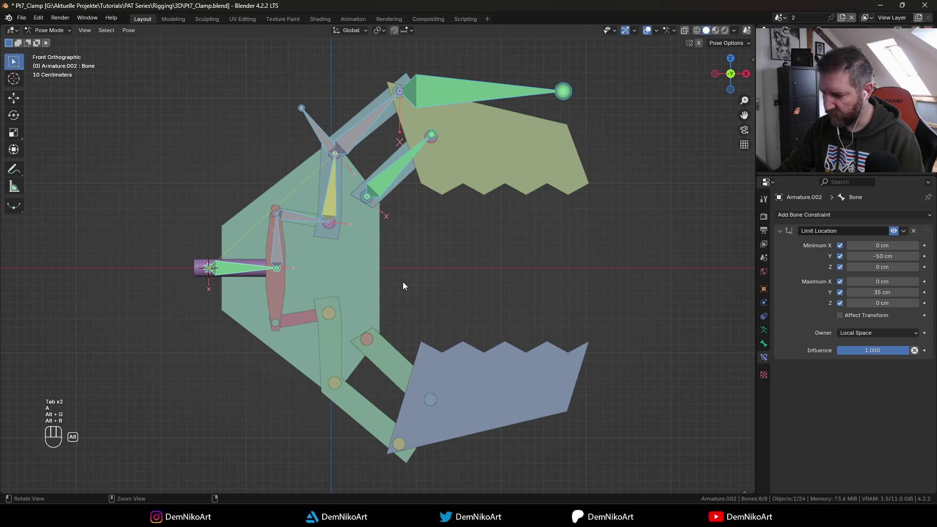
{"action": "key", "text": "alt+r"}
{"action": "key", "text": "alt+r"}
{"action": "key", "text": "alt+r"}
{"action": "key", "text": "alt+g"}
{"action": "key", "text": "alt+r"}
{"action": "key", "text": "Tab"}
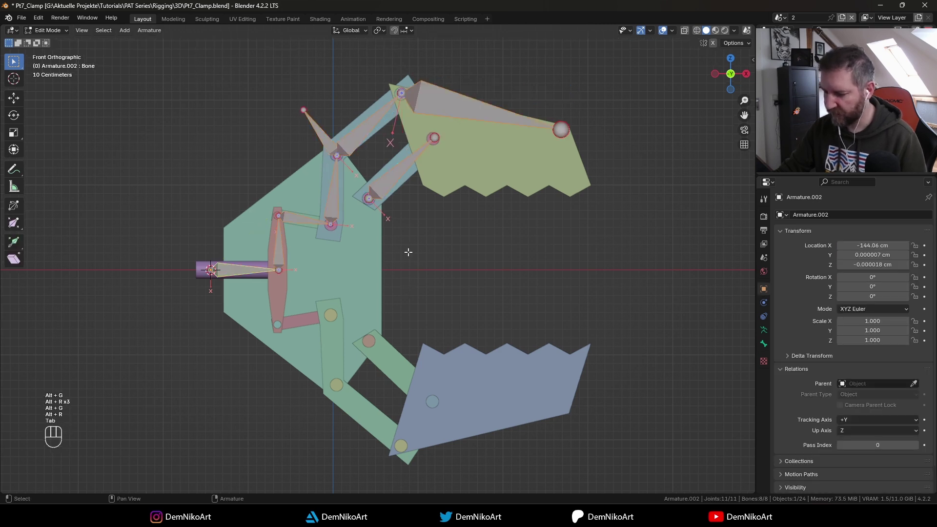
{"action": "key", "text": "Tab"}
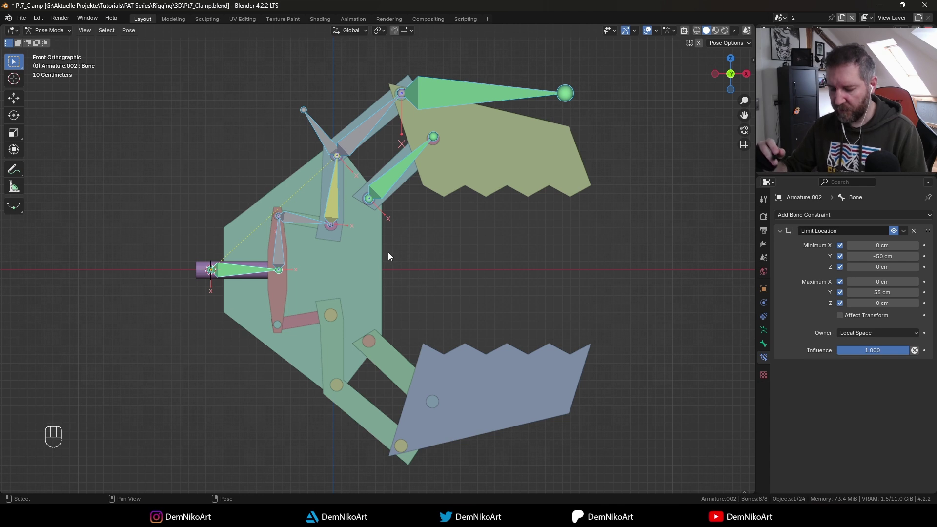
{"action": "key", "text": "alt"}
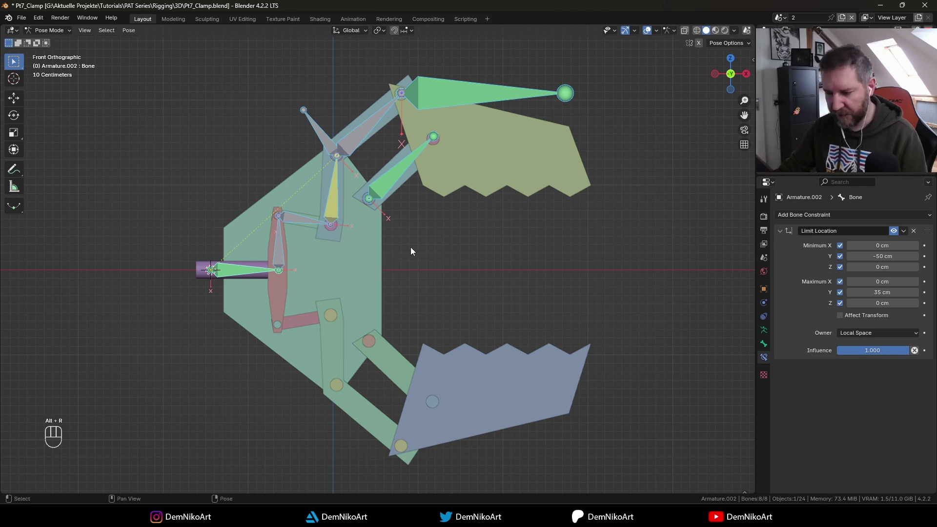
{"action": "middle_click_drag", "start_coordinate": [406, 217], "coordinate": [411, 213], "text": "shift"}
In Edit Mode, box-select the seven upper jaw bones and duplicate them in place.
{"action": "key", "text": "Tab"}
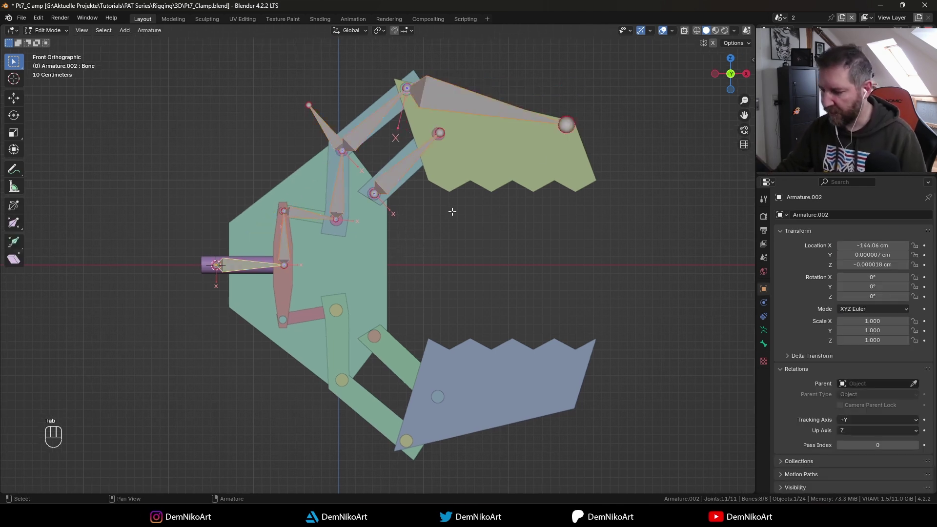
{"action": "left_click_drag", "start_coordinate": [614, 50], "coordinate": [268, 323]}
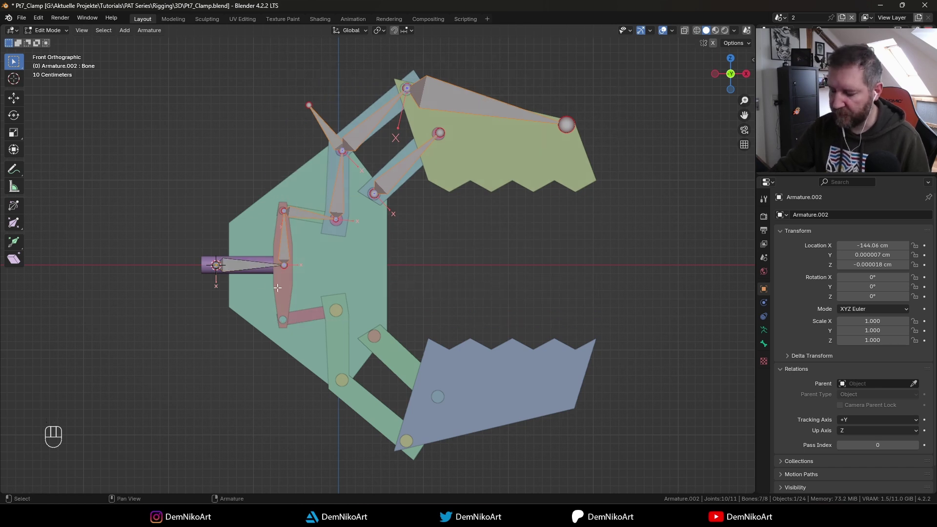
{"action": "middle_click_drag", "start_coordinate": [455, 258], "coordinate": [431, 250], "text": "shift"}
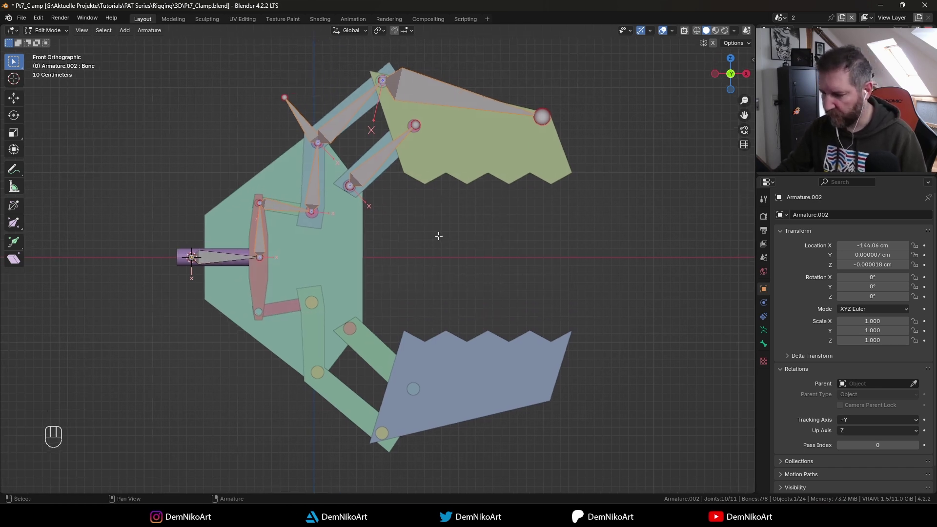
{"action": "key", "text": "shift+d"}
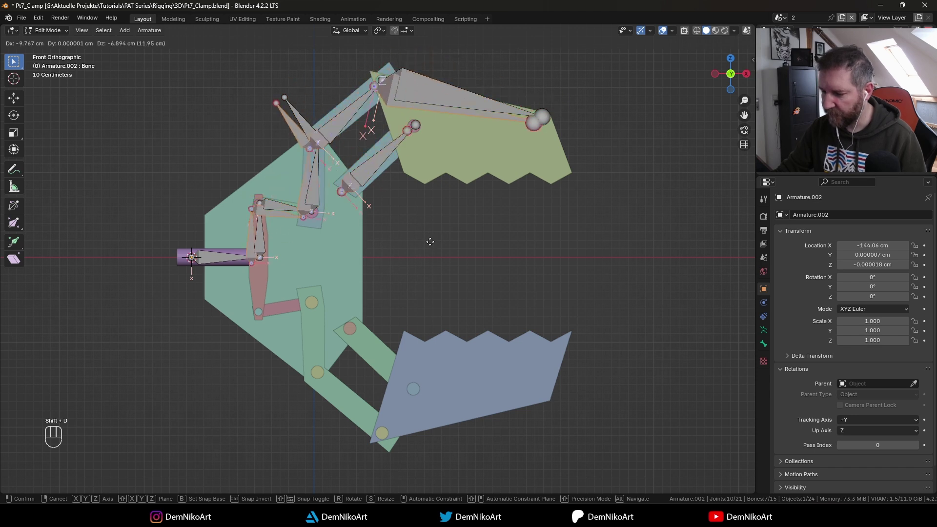
{"action": "key", "text": "Escape"}
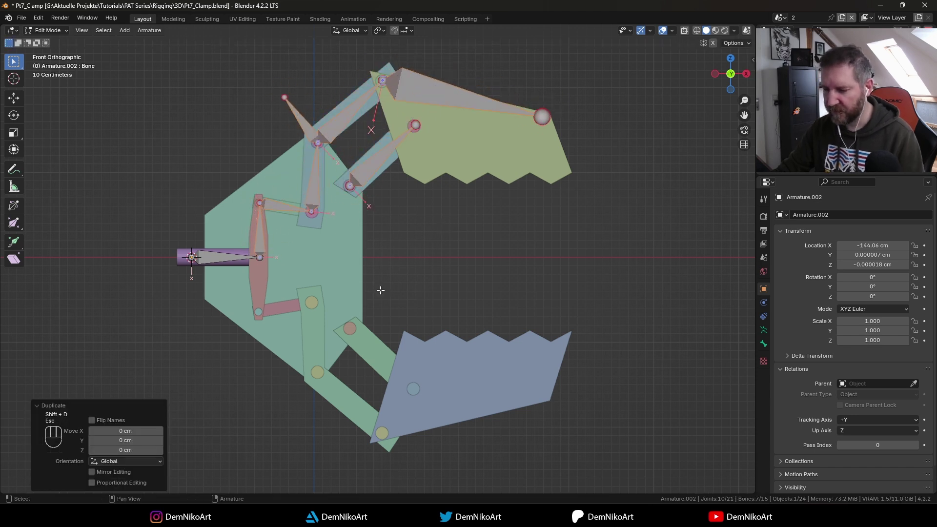
Set the pivot point to 3D Cursor and mirror the duplicated bones across Z onto the lower jaw.
{"action": "left_click", "coordinate": [380, 30]}
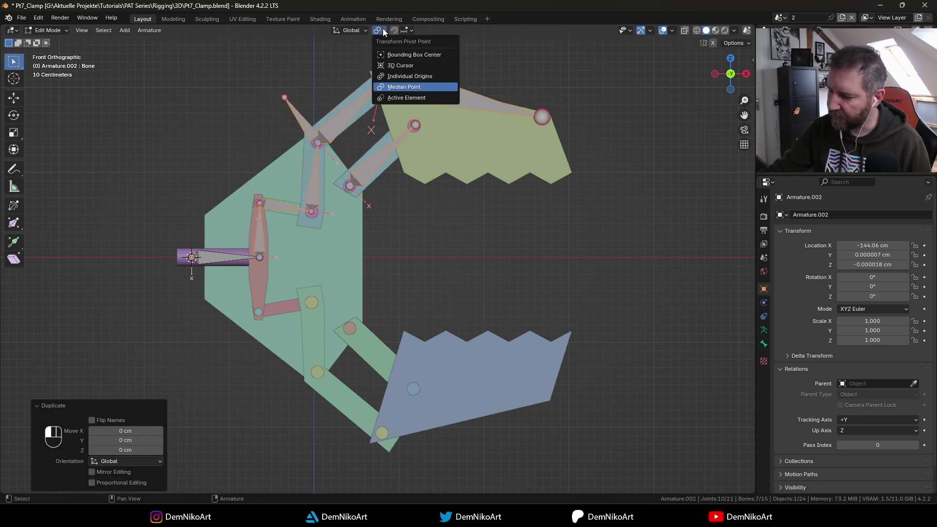
{"action": "left_click", "coordinate": [404, 65]}
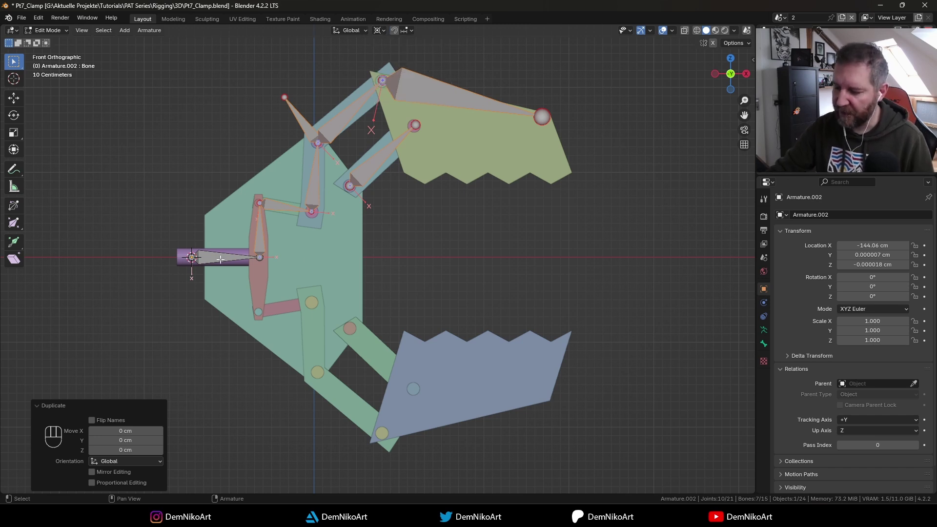
{"action": "middle_click_drag", "start_coordinate": [401, 268], "coordinate": [380, 248], "text": "shift"}
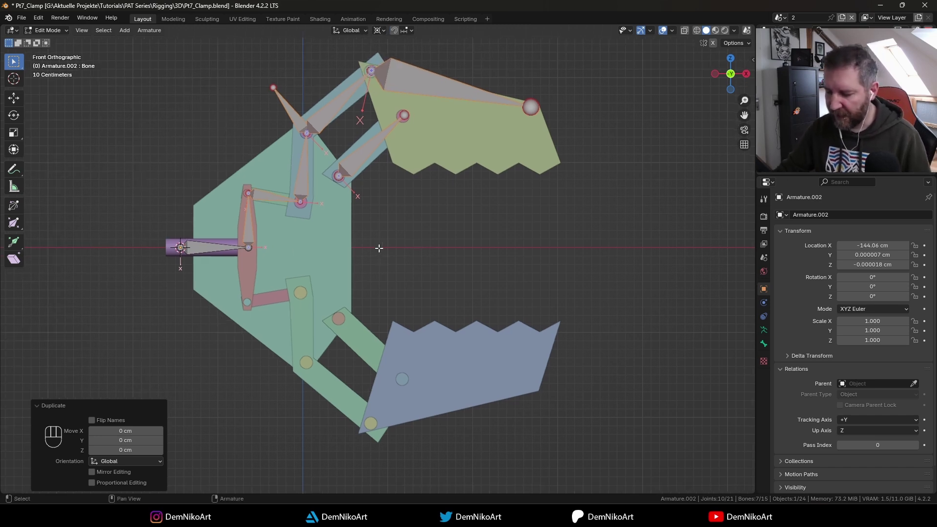
{"action": "key", "text": "ctrl"}
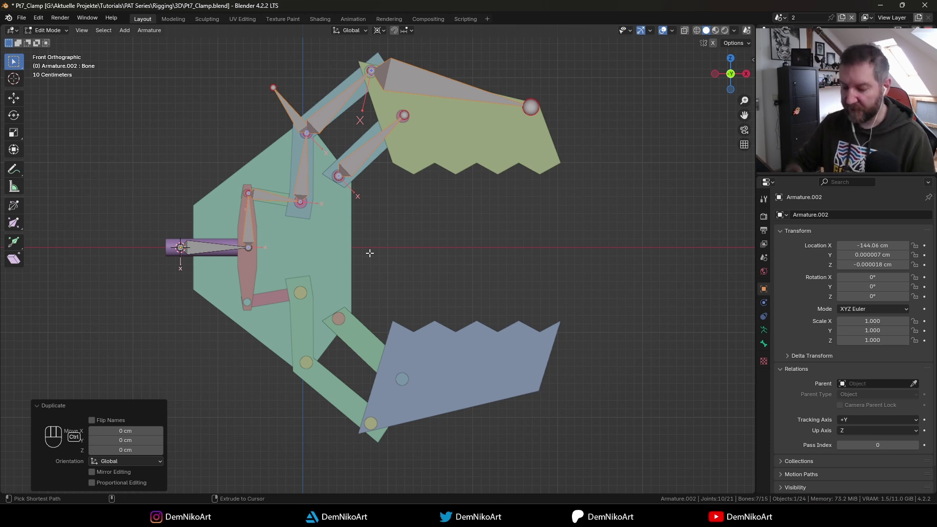
{"action": "key", "text": "ctrl+m"}
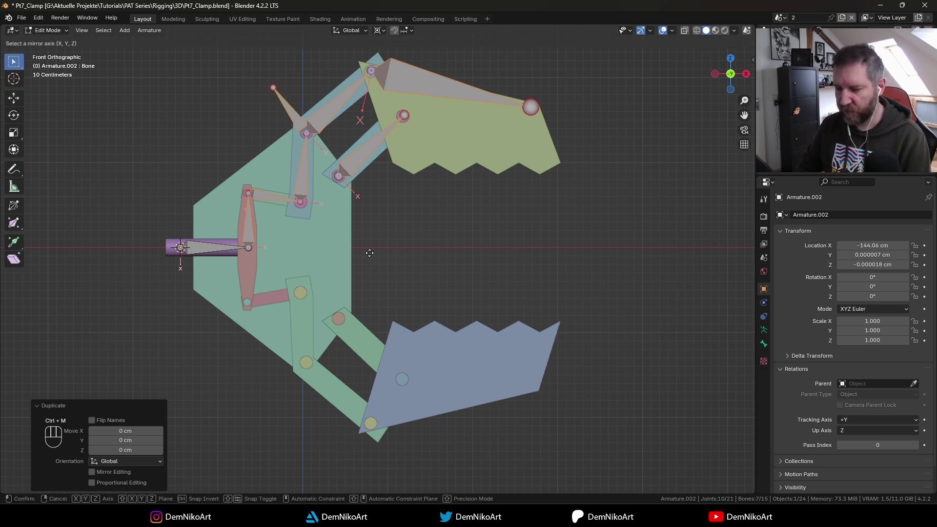
{"action": "key", "text": "z"}
{"action": "key", "text": "Return"}
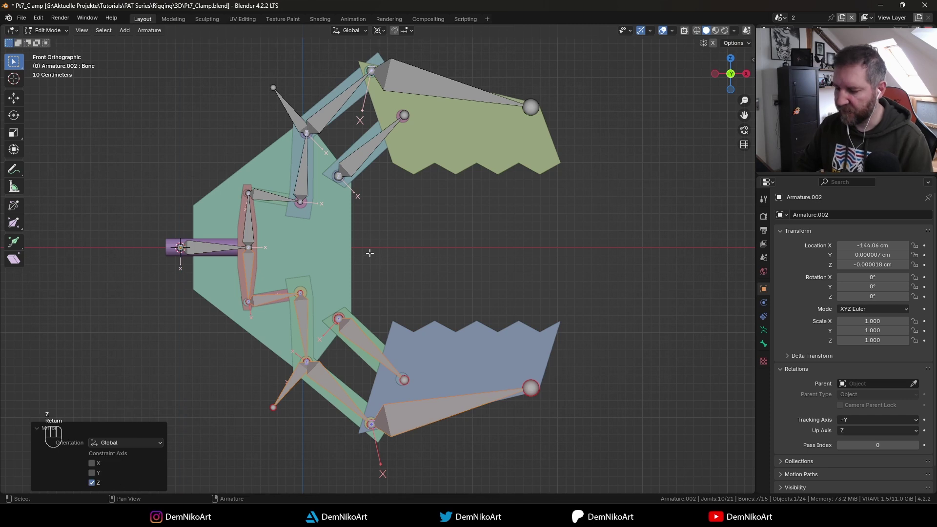
Frame the whole clamp, select a bone, and switch the armature to Pose Mode.
{"action": "middle_click_drag", "start_coordinate": [494, 325], "coordinate": [496, 308], "text": "shift"}
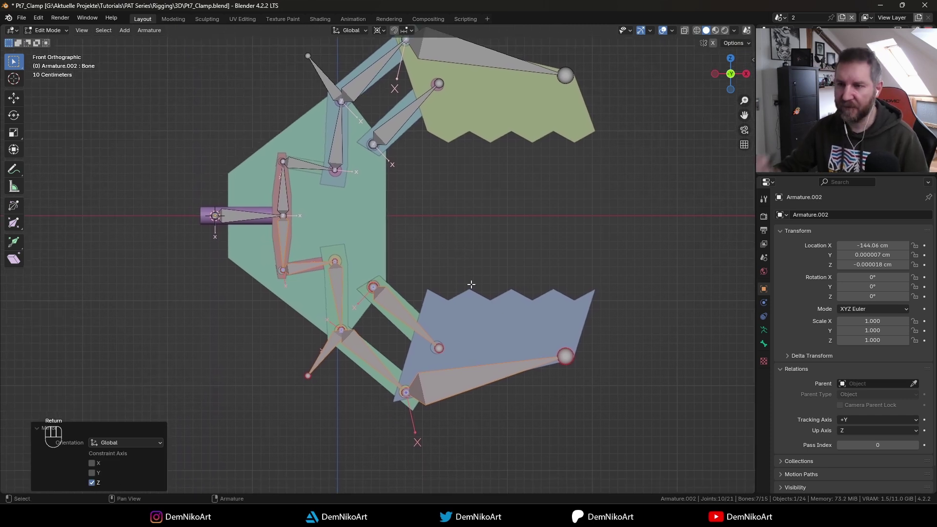
{"action": "middle_click_drag", "start_coordinate": [451, 247], "coordinate": [456, 229], "text": "ctrl"}
{"action": "middle_click_drag", "start_coordinate": [457, 229], "coordinate": [475, 261], "text": "shift"}
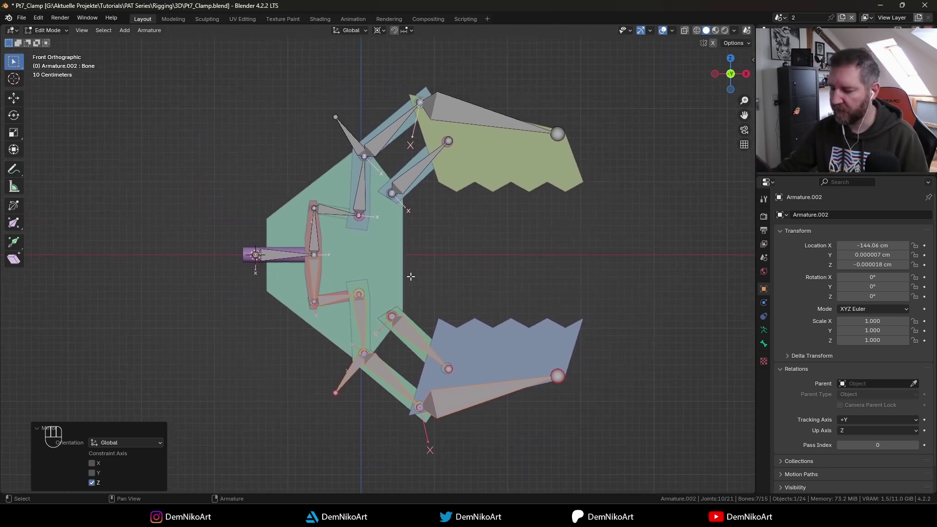
{"action": "left_click", "coordinate": [277, 254]}
{"action": "key", "text": "ctrl+Tab"}
{"action": "left_click", "coordinate": [279, 308]}
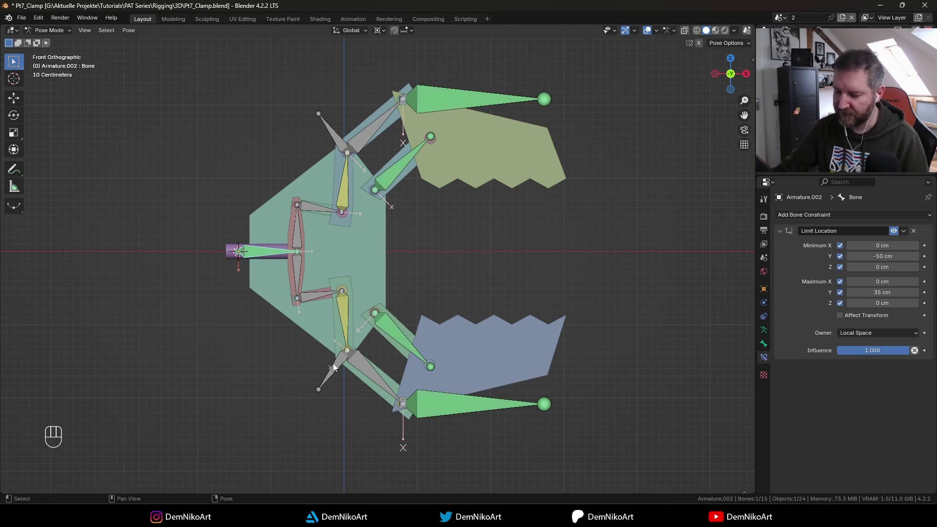
{"action": "middle_click_drag", "start_coordinate": [333, 367], "coordinate": [350, 366], "text": "shift"}
{"action": "key", "text": "g"}
{"action": "key", "text": "x"}
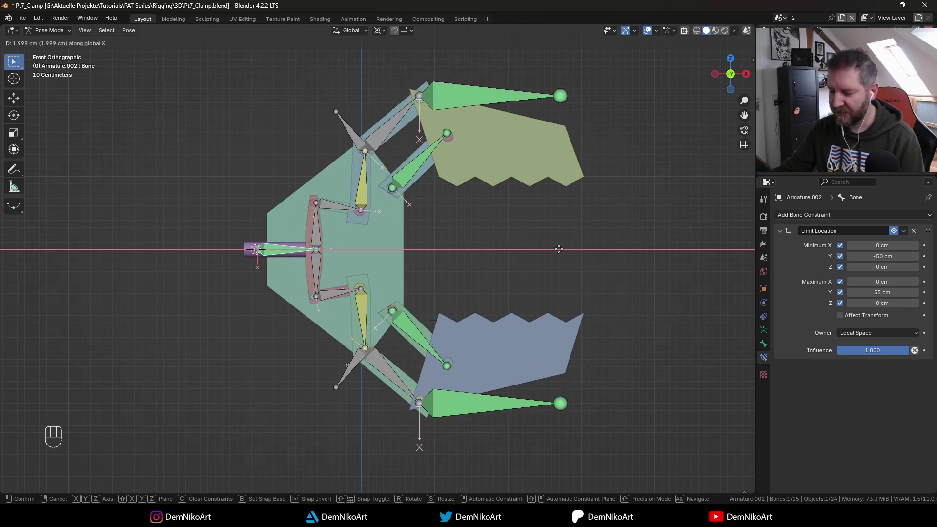
{"action": "key", "text": "Escape"}
{"action": "middle_click_drag", "start_coordinate": [493, 241], "coordinate": [441, 227]}
{"action": "key", "text": "ctrl+Tab"}
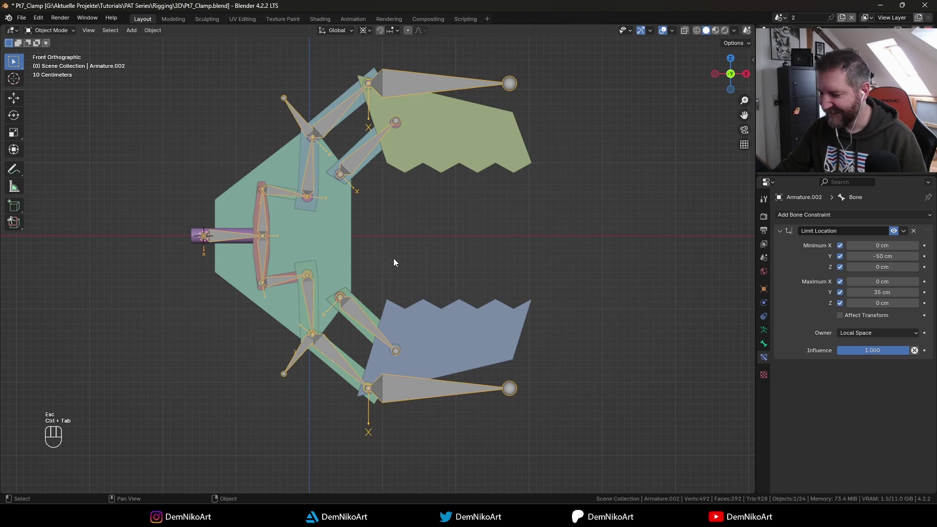
{"action": "middle_click_drag", "start_coordinate": [379, 247], "coordinate": [439, 240], "text": "shift"}
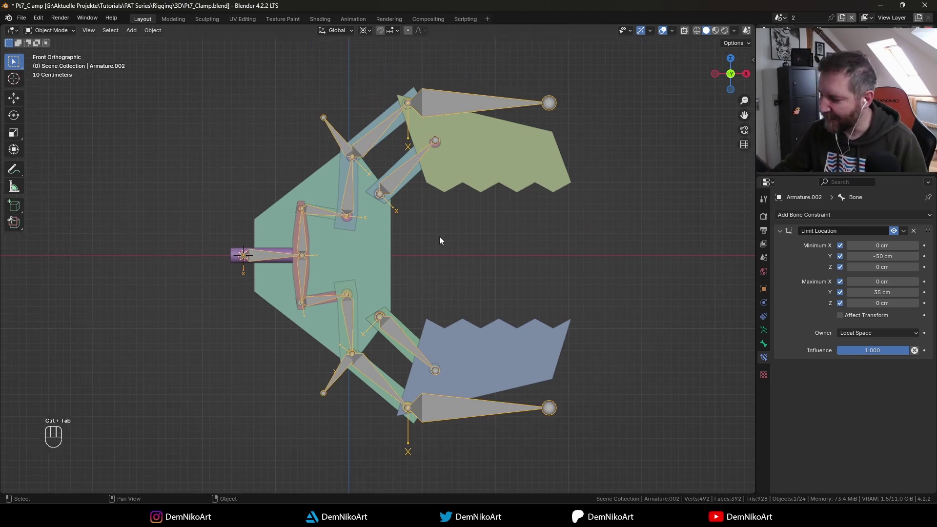
{"action": "scroll", "coordinate": [439, 240], "scroll_direction": "up", "scroll_amount": 2}
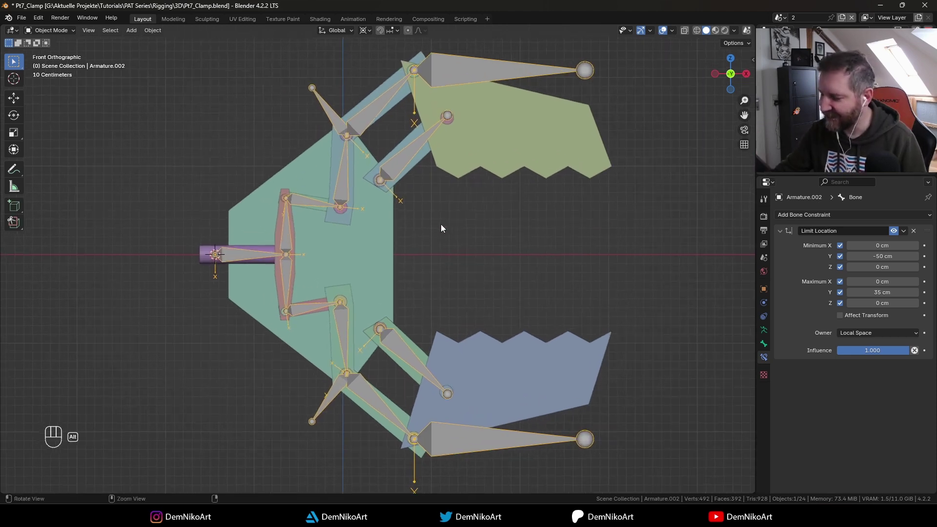
{"action": "left_click", "coordinate": [370, 282]}
{"action": "middle_click_drag", "start_coordinate": [370, 282], "coordinate": [418, 278]}
{"action": "key", "text": "KP_1"}
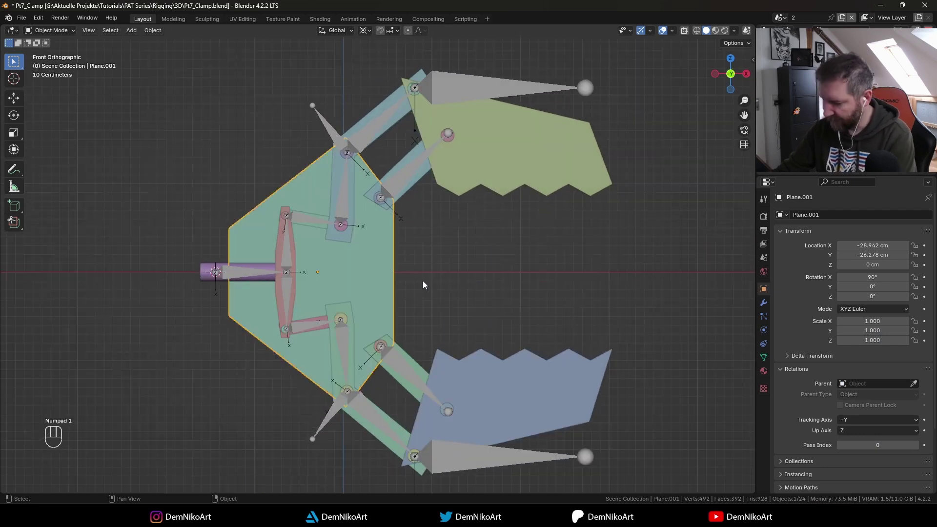
{"action": "middle_click_drag", "start_coordinate": [363, 333], "coordinate": [392, 260], "text": "shift"}
{"action": "middle_click_drag", "start_coordinate": [318, 274], "coordinate": [407, 277], "text": "shift"}
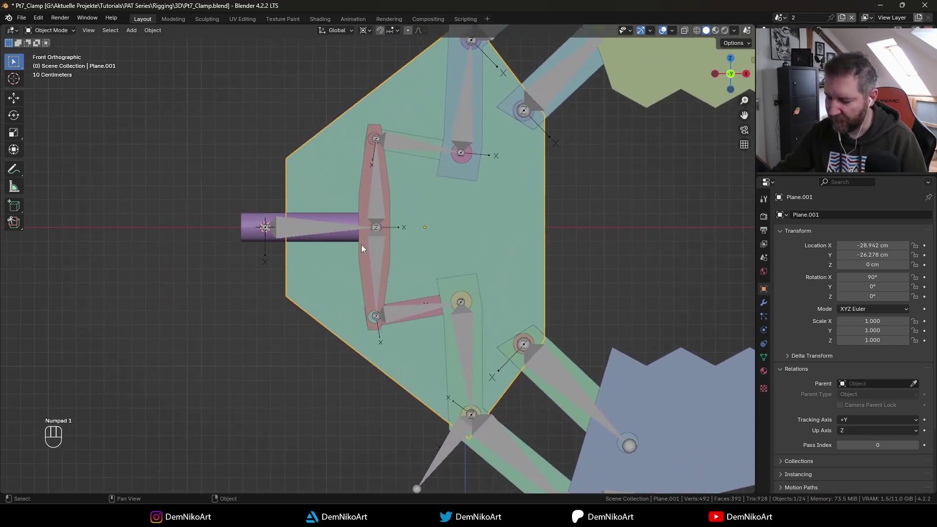
{"action": "middle_click_drag", "start_coordinate": [309, 236], "coordinate": [423, 253]}
{"action": "left_click", "coordinate": [306, 259]}
{"action": "middle_click_drag", "start_coordinate": [306, 259], "coordinate": [368, 219], "text": "ctrl"}
Bone-parent the purple piston cylinder to the active piston bone and test-move it.
{"action": "left_click", "coordinate": [368, 223]}
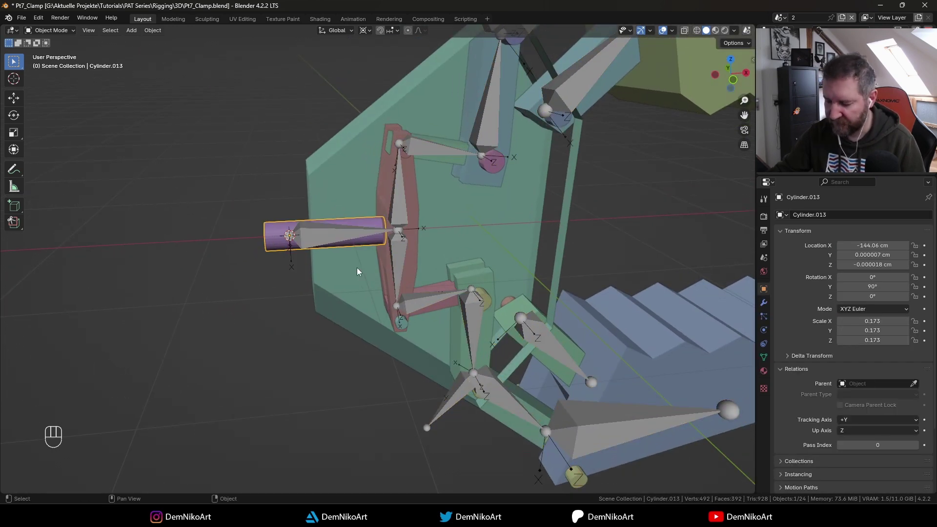
{"action": "scroll", "coordinate": [356, 273], "scroll_direction": "up", "scroll_amount": 2}
{"action": "left_click", "coordinate": [350, 253], "text": "shift"}
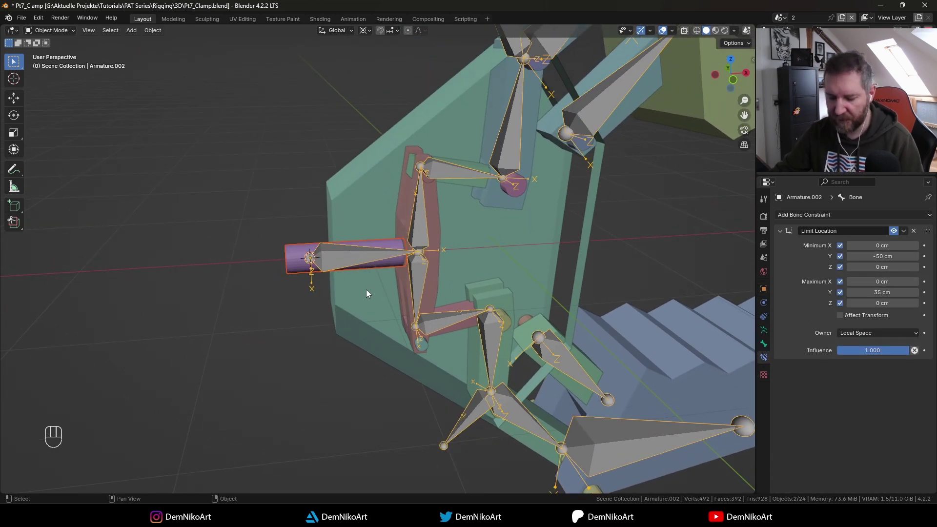
{"action": "key", "text": "ctrl+Tab"}
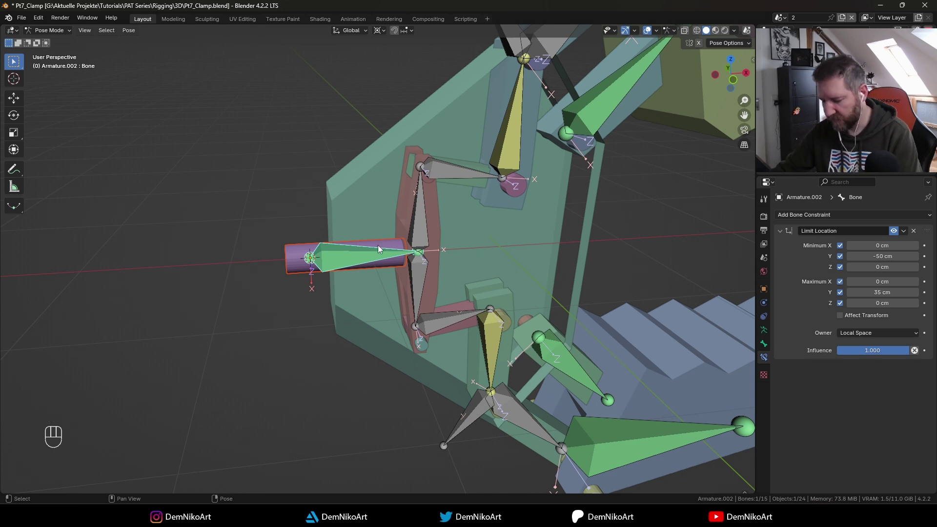
{"action": "key", "text": "ctrl+p"}
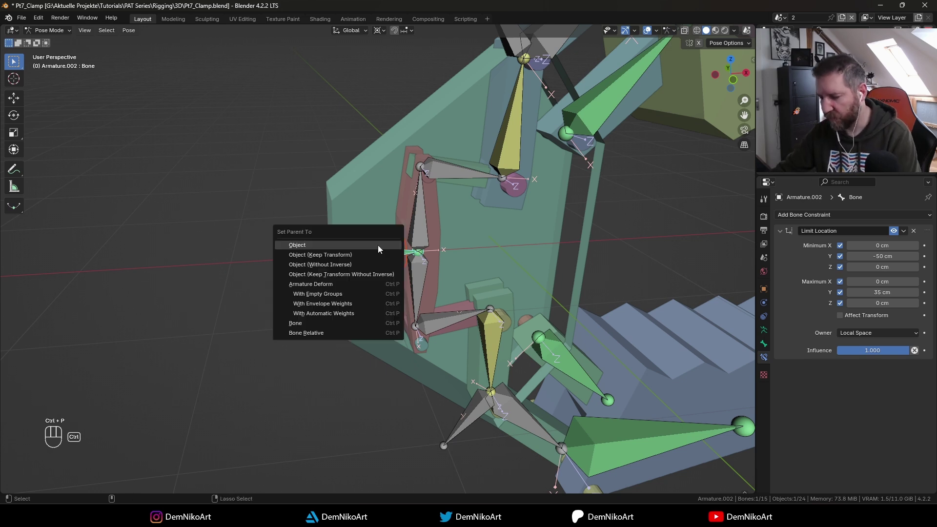
{"action": "left_click", "coordinate": [330, 322]}
{"action": "key", "text": "g"}
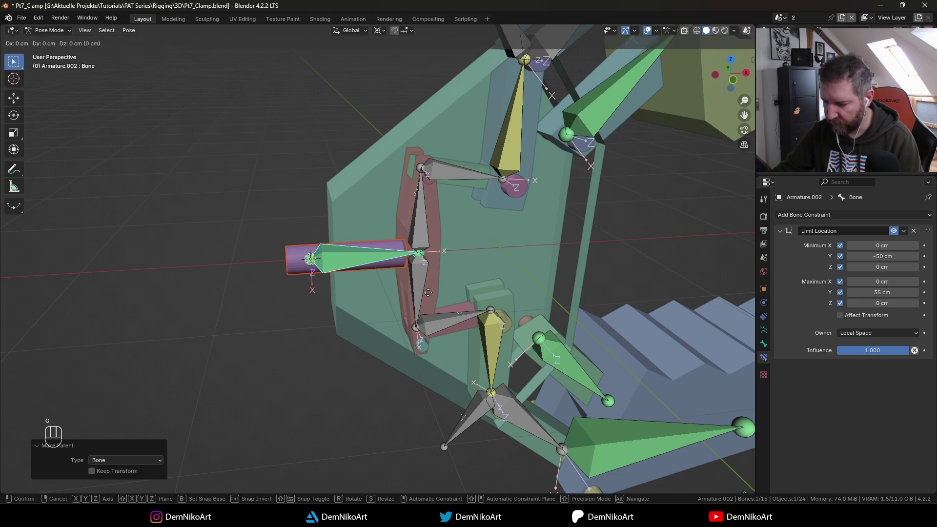
{"action": "key", "text": "x"}
{"action": "key", "text": "Escape"}
{"action": "middle_click_drag", "start_coordinate": [393, 274], "coordinate": [362, 289], "text": "shift"}
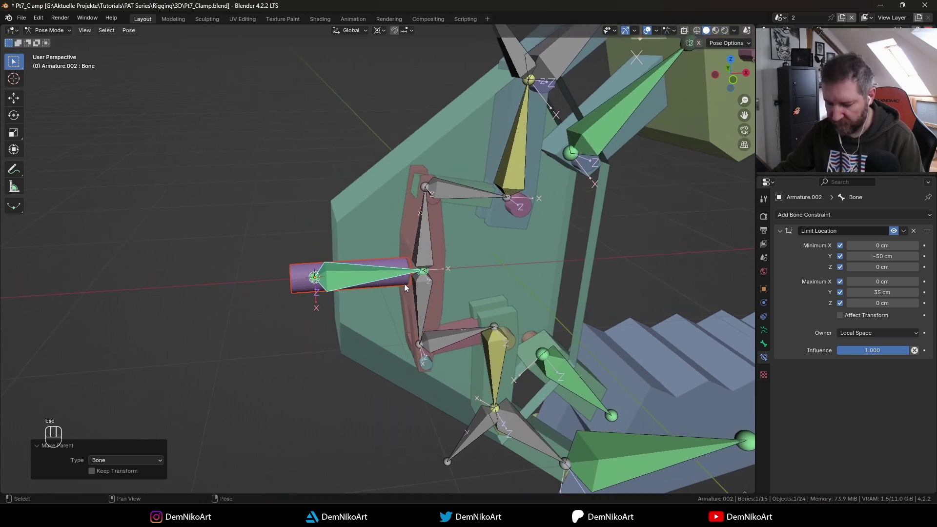
{"action": "key", "text": "g"}
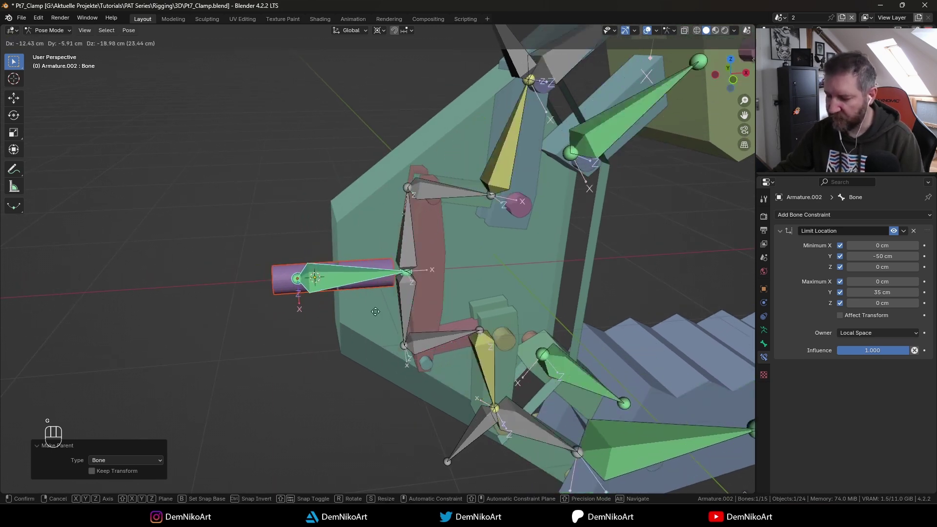
{"action": "key", "text": "Escape"}
Select the red linkage plate, then the armature with Bone.001 active in Pose Mode.
{"action": "middle_click_drag", "start_coordinate": [401, 296], "coordinate": [364, 329], "text": "shift"}
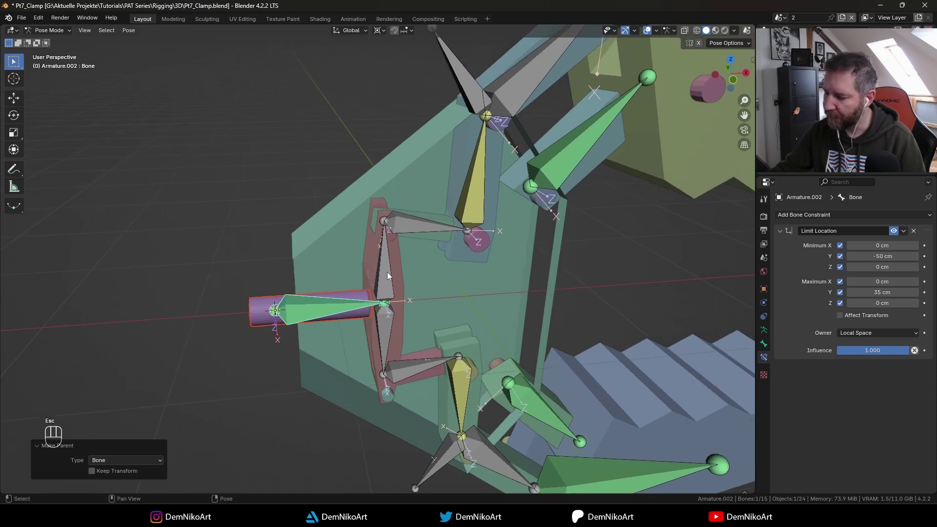
{"action": "left_click", "coordinate": [387, 269]}
{"action": "middle_click_drag", "start_coordinate": [387, 269], "coordinate": [390, 215], "text": "shift"}
{"action": "key", "text": "ctrl+Tab"}
{"action": "left_click", "coordinate": [400, 214]}
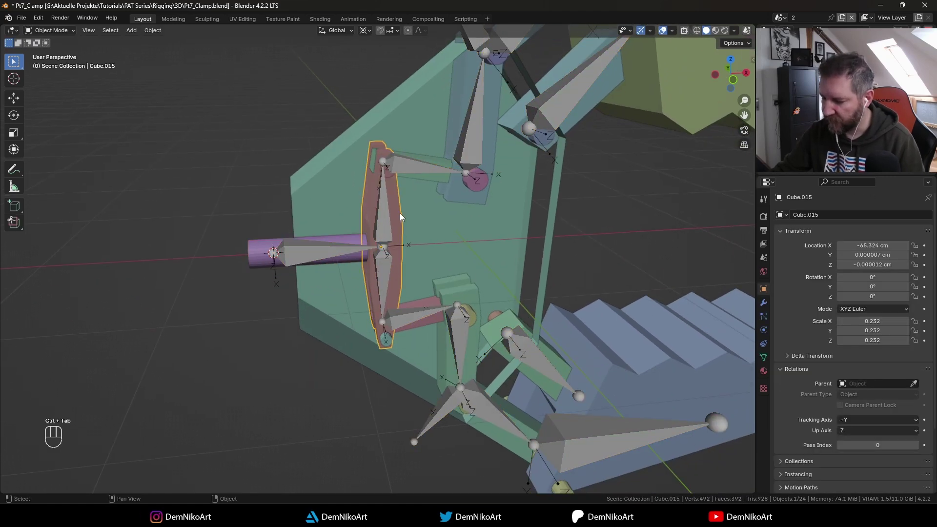
{"action": "middle_click_drag", "start_coordinate": [392, 247], "coordinate": [395, 263], "text": "shift"}
{"action": "left_click", "coordinate": [386, 249]}
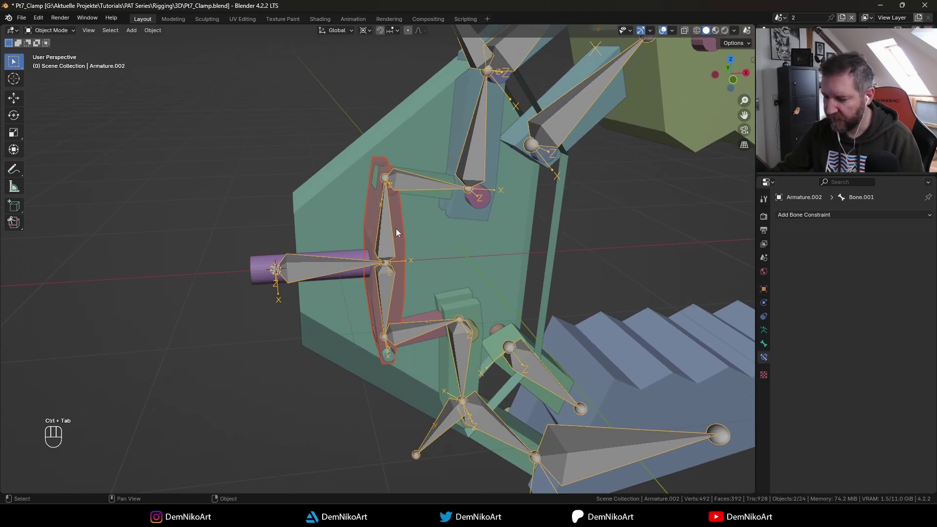
{"action": "key", "text": "ctrl+Tab"}
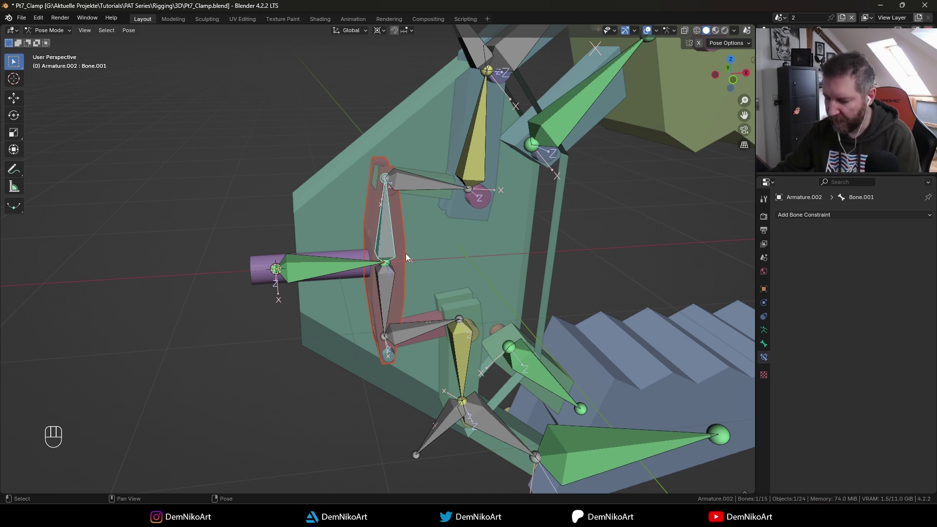
Parent the red linkage plate to Bone.001 and test by moving the bone.
{"action": "key", "text": "ctrl+p"}
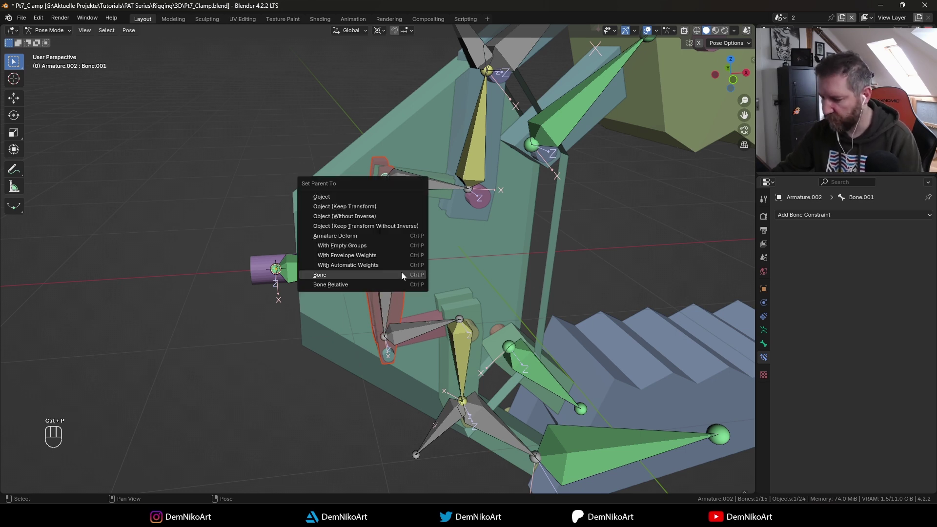
{"action": "left_click", "coordinate": [402, 268]}
{"action": "key", "text": "ctrl+Tab"}
{"action": "key", "text": "ctrl+Tab"}
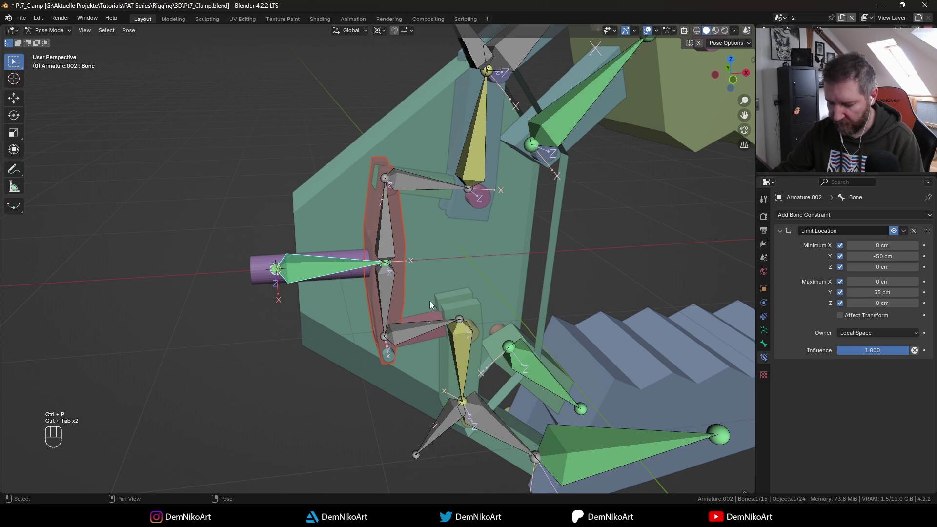
{"action": "key", "text": "g"}
{"action": "key", "text": "Escape"}
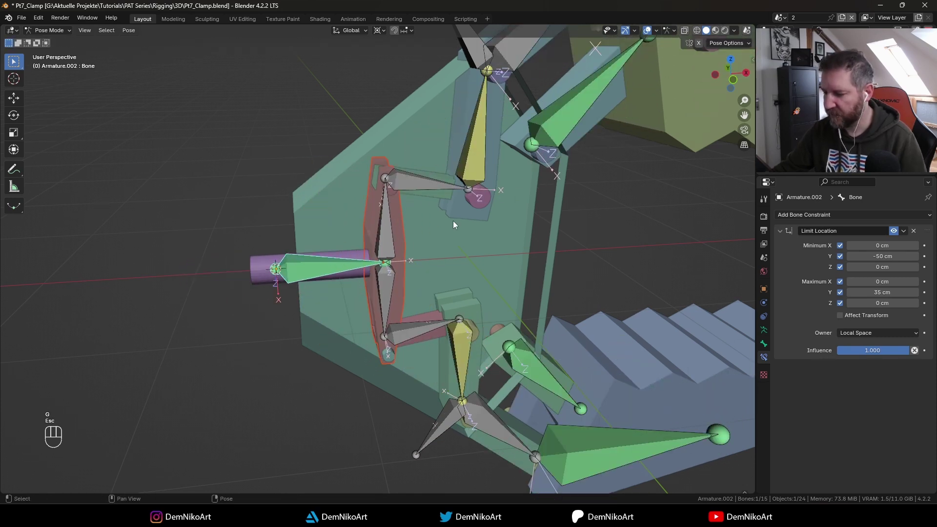
{"action": "middle_click_drag", "start_coordinate": [453, 220], "coordinate": [391, 200]}
{"action": "key", "text": "ctrl+Tab"}
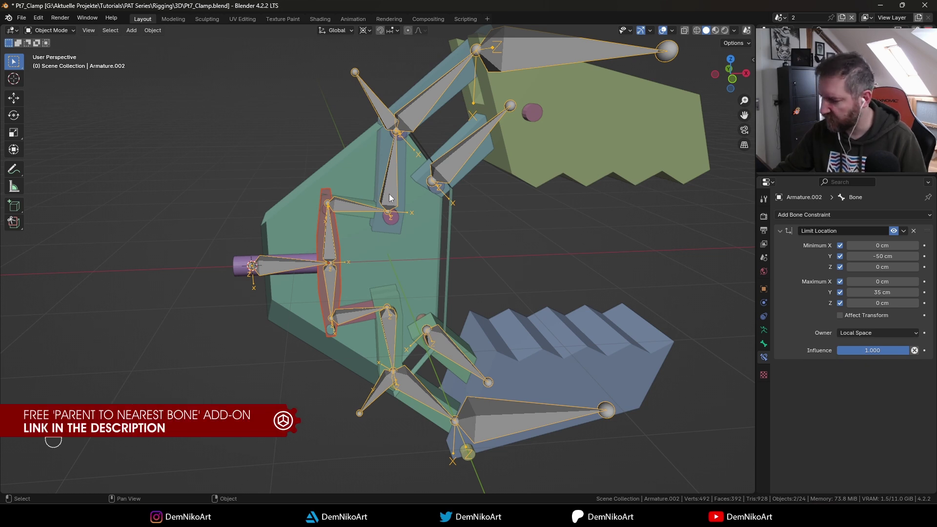
Parent all remaining meshes except the teal body to their nearest bones.
{"action": "key", "text": "a"}
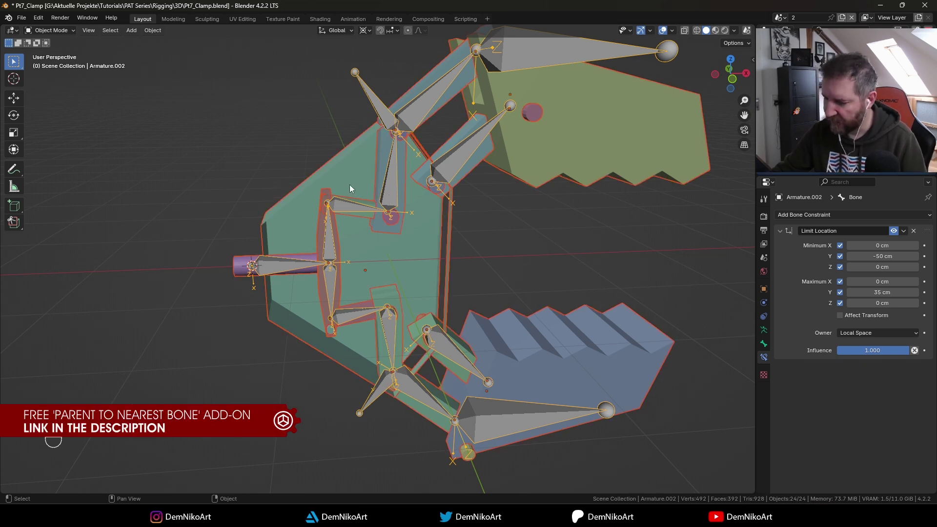
{"action": "left_click", "coordinate": [345, 163], "text": "shift"}
{"action": "left_click", "coordinate": [345, 164], "text": "shift"}
{"action": "middle_click_drag", "start_coordinate": [405, 188], "coordinate": [401, 196], "text": "shift"}
{"action": "left_click", "coordinate": [391, 197], "text": "shift"}
{"action": "right_click", "coordinate": [389, 199]}
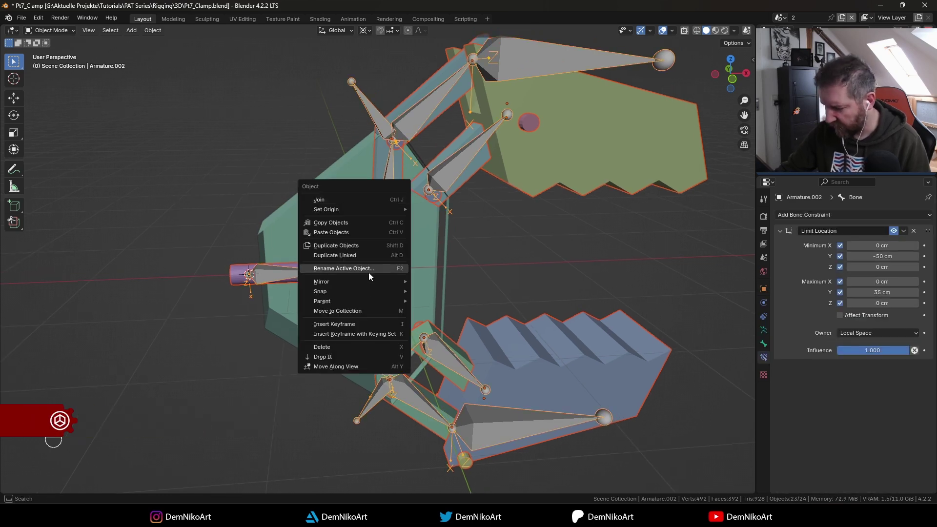
{"action": "mouse_move", "coordinate": [364, 302]}
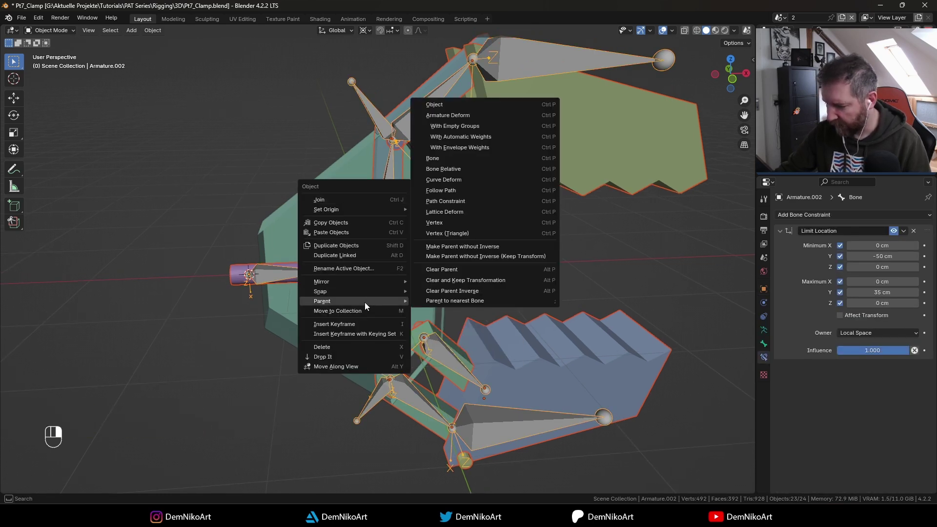
{"action": "left_click", "coordinate": [501, 299]}
{"action": "middle_click_drag", "start_coordinate": [502, 300], "coordinate": [459, 278]}
{"action": "key", "text": "KP_1"}
Test the rig by sliding the root piston bone along X, then cancel.
{"action": "key", "text": "ctrl+Tab"}
{"action": "left_click", "coordinate": [264, 269]}
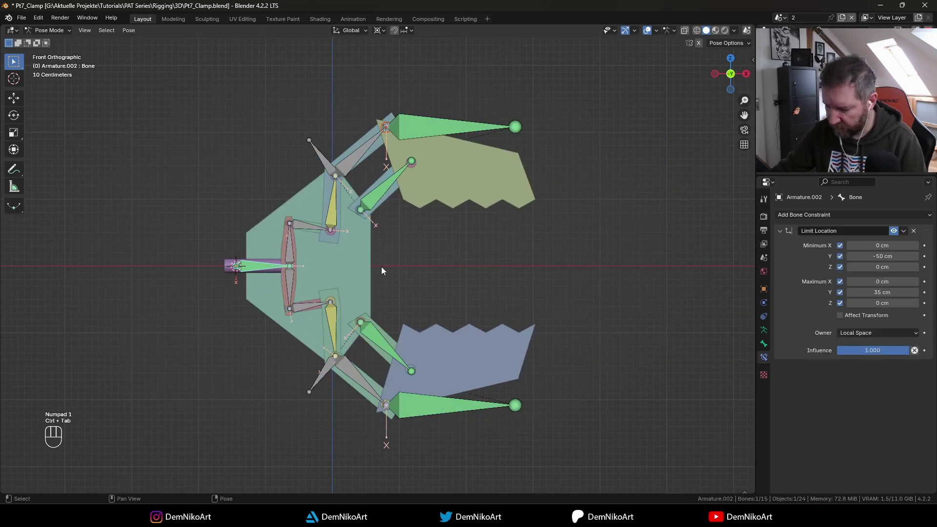
{"action": "key", "text": "g"}
{"action": "key", "text": "x"}
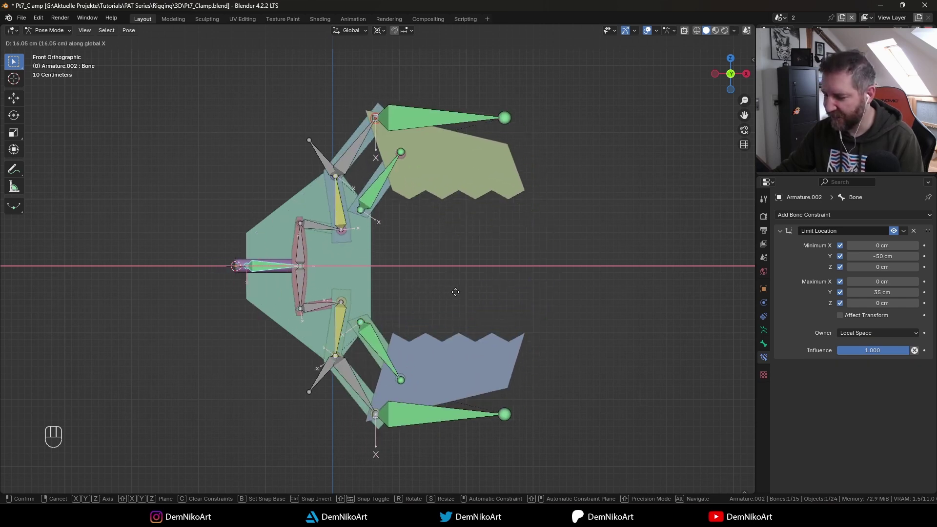
{"action": "key", "text": "Escape"}
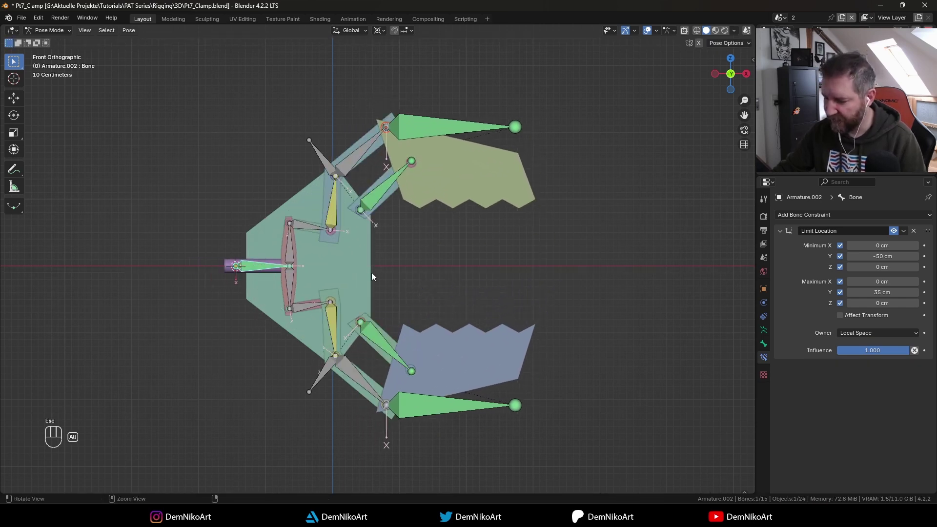
{"action": "middle_click_drag", "start_coordinate": [371, 273], "coordinate": [415, 253], "text": "alt"}
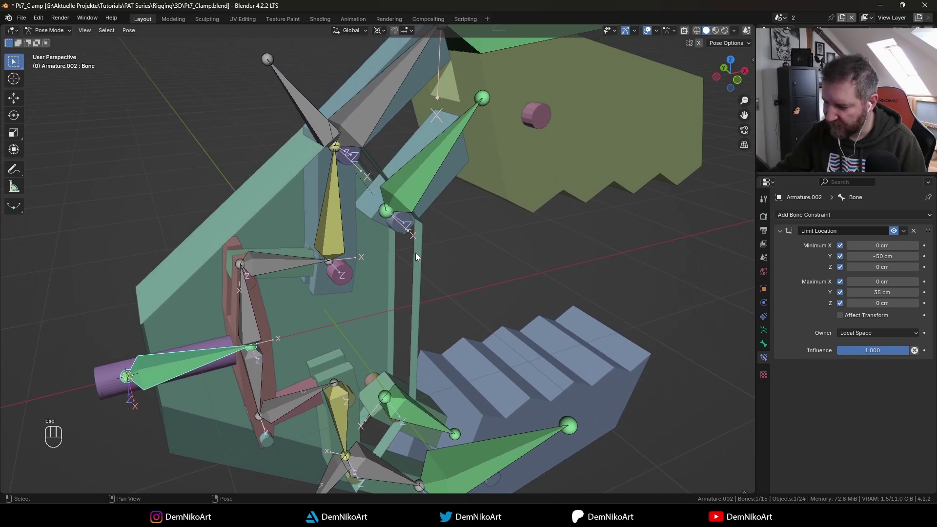
{"action": "key", "text": "ctrl+Tab"}
With bones hidden, parent the upper joint cylinder Cylinder.014 to the teal body plate.
{"action": "left_click", "coordinate": [401, 229]}
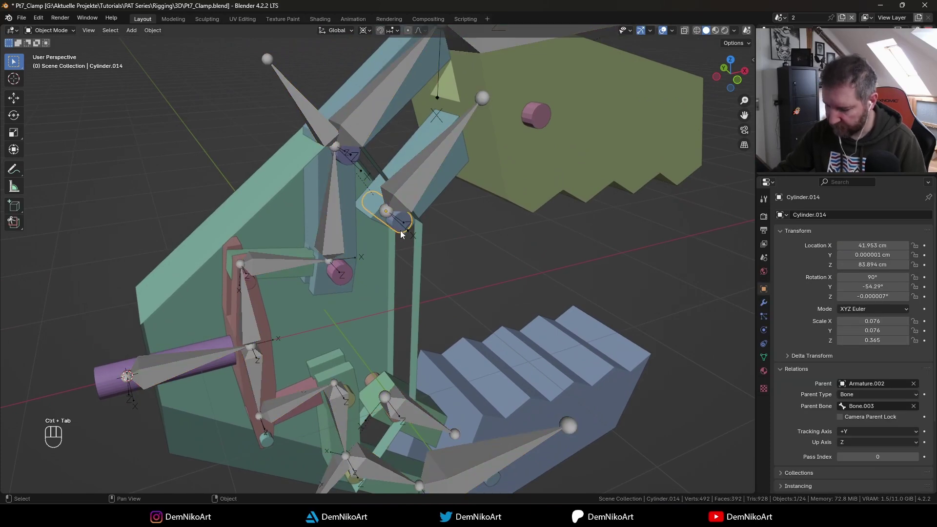
{"action": "key", "text": "b"}
{"action": "middle_click_drag", "start_coordinate": [396, 379], "coordinate": [397, 286]}
{"action": "left_click", "coordinate": [404, 321]}
{"action": "middle_click_drag", "start_coordinate": [402, 180], "coordinate": [387, 290]}
{"action": "middle_click_drag", "start_coordinate": [387, 289], "coordinate": [388, 248], "text": "alt"}
{"action": "left_click", "coordinate": [387, 248]}
{"action": "left_click", "coordinate": [405, 208], "text": "shift"}
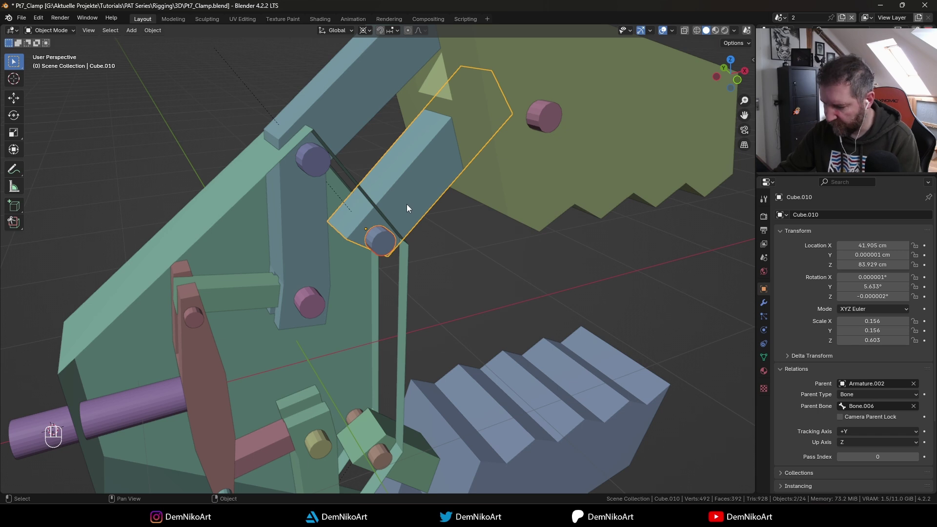
{"action": "left_click", "coordinate": [386, 248]}
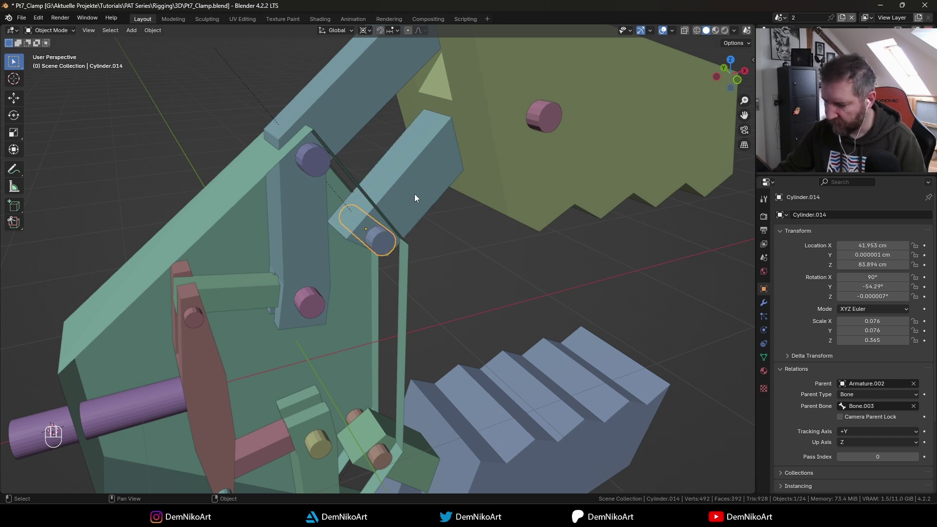
{"action": "left_click", "coordinate": [374, 307], "text": "shift"}
{"action": "middle_click_drag", "start_coordinate": [375, 311], "coordinate": [382, 274], "text": "shift"}
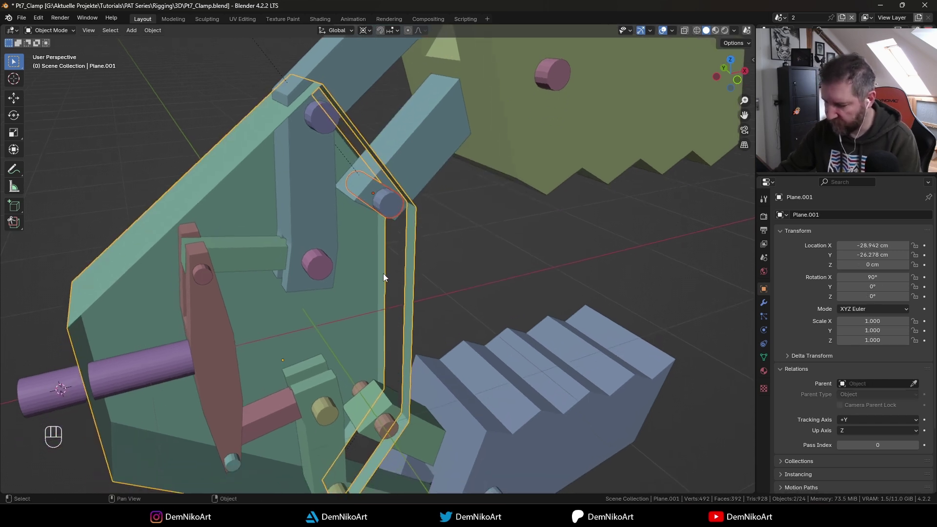
{"action": "key", "text": "p"}
Reparent the joint cylinder to the body plate and test-move the plate.
{"action": "left_click", "coordinate": [386, 426]}
{"action": "middle_click_drag", "start_coordinate": [378, 367], "coordinate": [396, 326], "text": "alt"}
{"action": "left_click", "coordinate": [396, 316], "text": "shift"}
{"action": "key", "text": "p"}
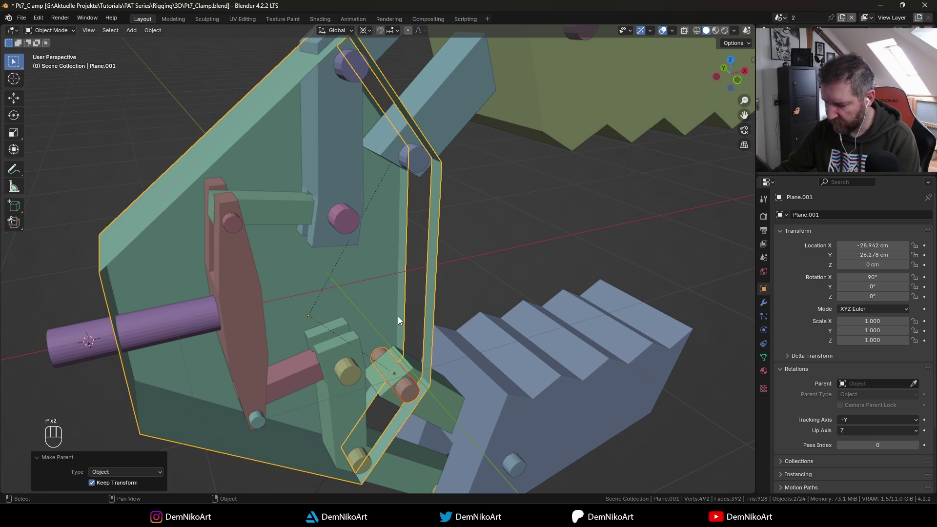
{"action": "right_click_drag", "start_coordinate": [397, 316], "coordinate": [388, 298], "text": "alt"}
{"action": "left_click", "coordinate": [389, 301]}
{"action": "key", "text": "g"}
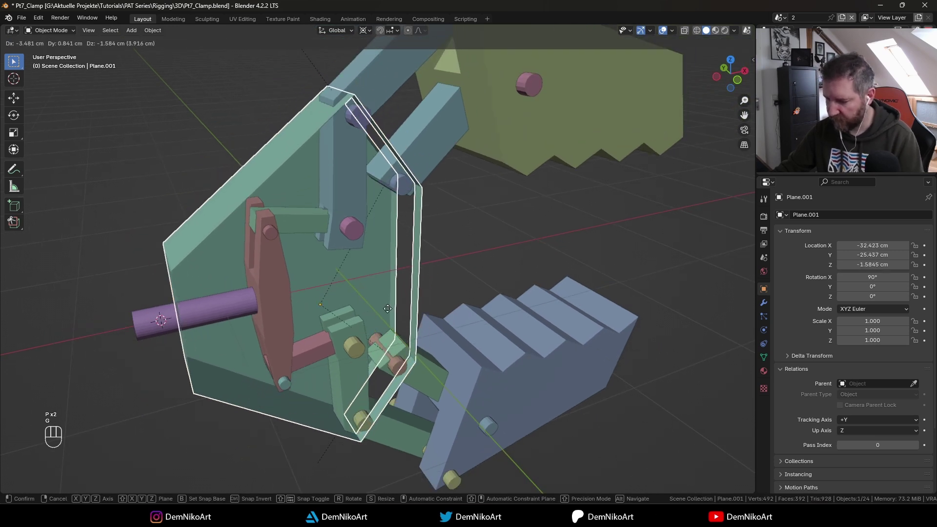
{"action": "key", "text": "Escape"}
Show the bones, trial-slide the root piston bone along X, and switch to front view.
{"action": "left_click", "coordinate": [237, 309]}
{"action": "key", "text": "b"}
{"action": "left_click", "coordinate": [266, 313]}
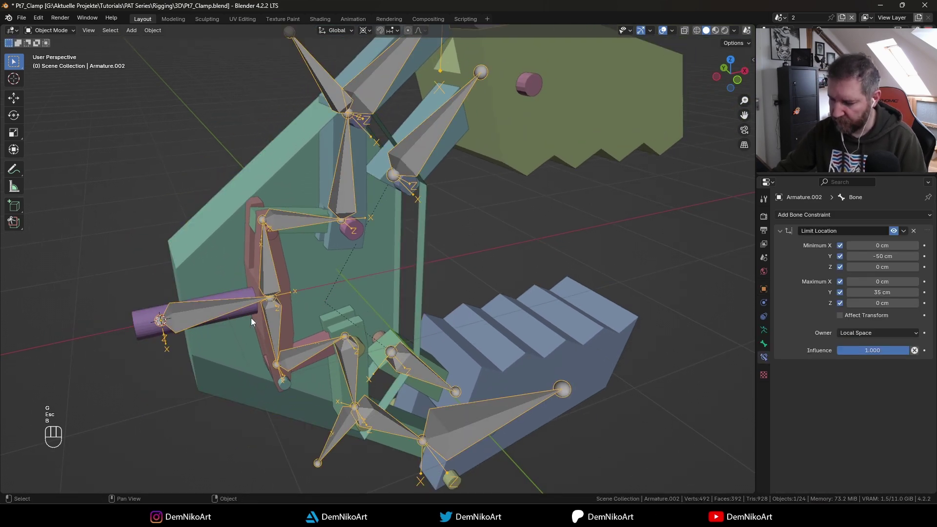
{"action": "key", "text": "ctrl+Tab"}
{"action": "left_click", "coordinate": [224, 309]}
{"action": "key", "text": "g"}
{"action": "key", "text": "x"}
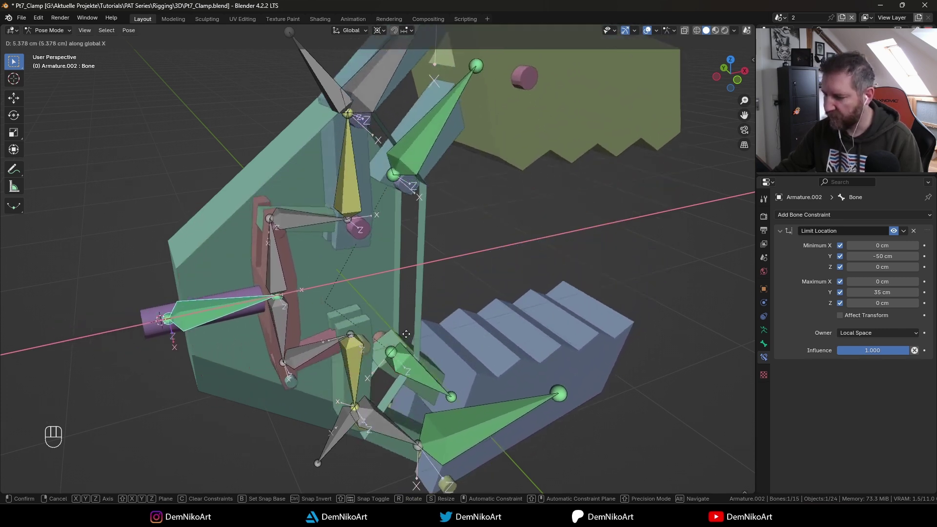
{"action": "key", "text": "Escape"}
{"action": "middle_click_drag", "start_coordinate": [483, 243], "coordinate": [470, 265]}
{"action": "key", "text": "KP_1"}
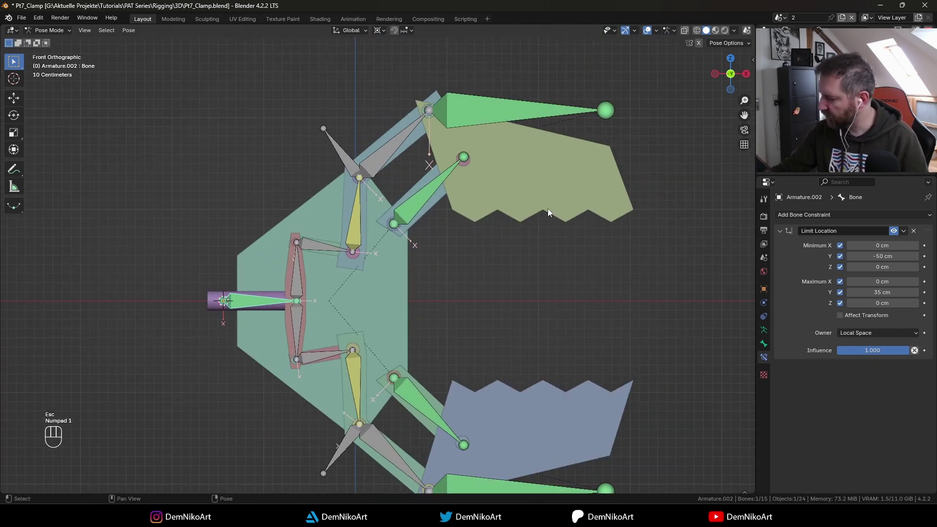
Set the armature's bones to display as Stick with Axes turned off.
{"action": "left_click", "coordinate": [764, 330]}
{"action": "scroll", "coordinate": [849, 377], "scroll_direction": "down", "scroll_amount": 5}
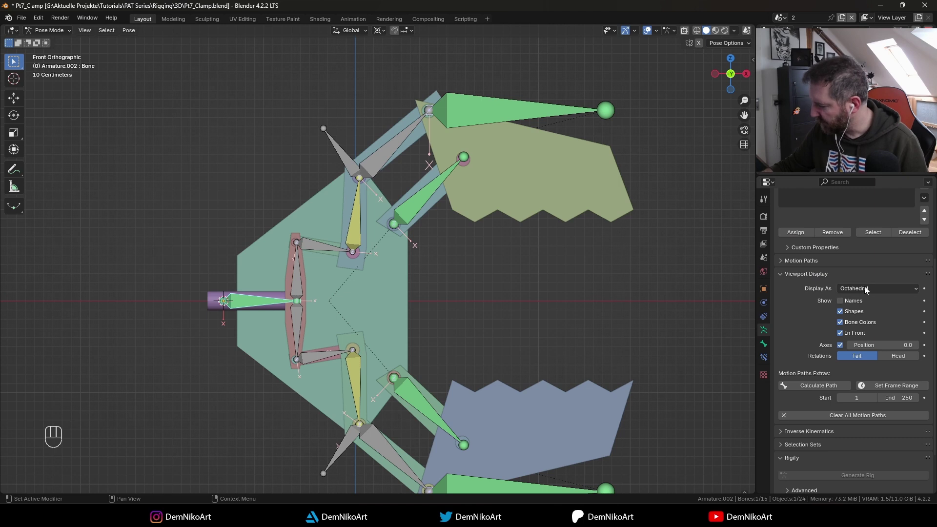
{"action": "left_click", "coordinate": [868, 288]}
{"action": "left_click", "coordinate": [865, 310]}
{"action": "scroll", "coordinate": [445, 283], "scroll_direction": "down", "scroll_amount": 3}
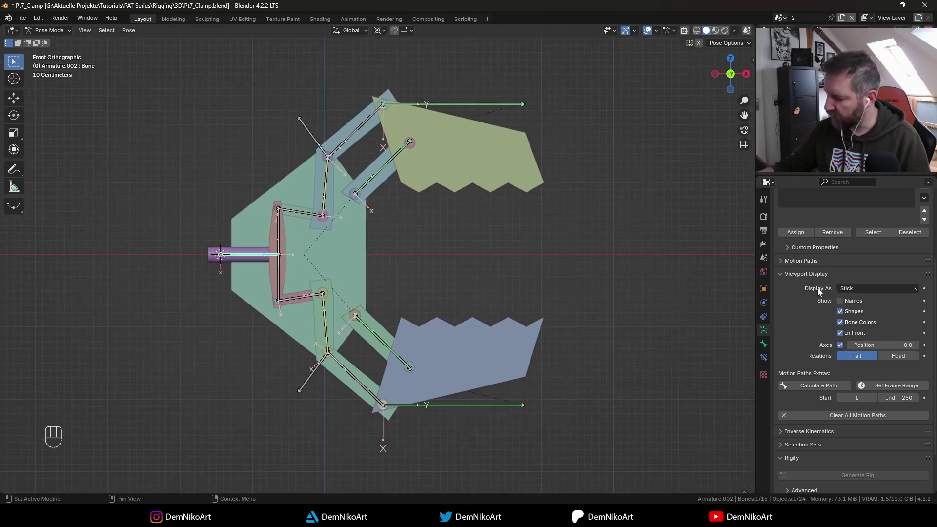
{"action": "left_click", "coordinate": [840, 345]}
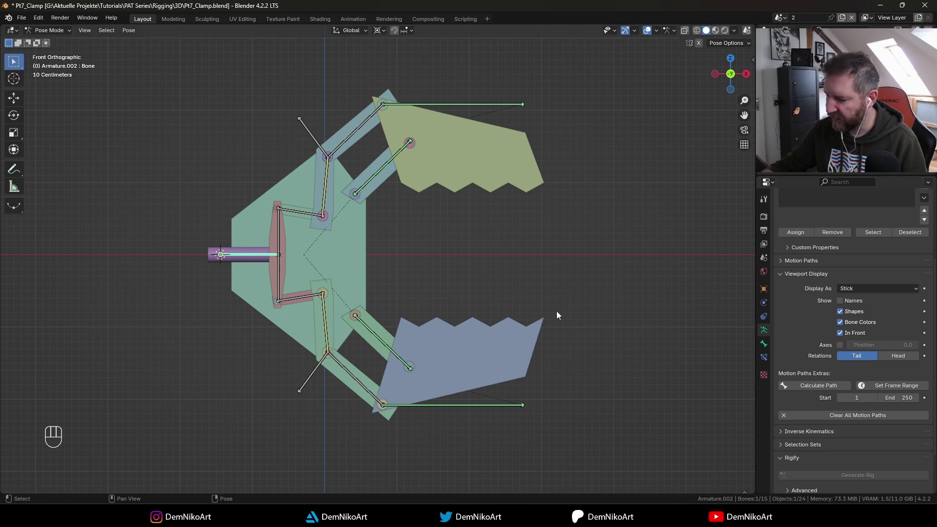
Move the piston bone -95.225 cm along X so both jaws close.
{"action": "middle_click_drag", "start_coordinate": [509, 262], "coordinate": [524, 275], "text": "shift"}
{"action": "key", "text": "g"}
{"action": "key", "text": "x"}
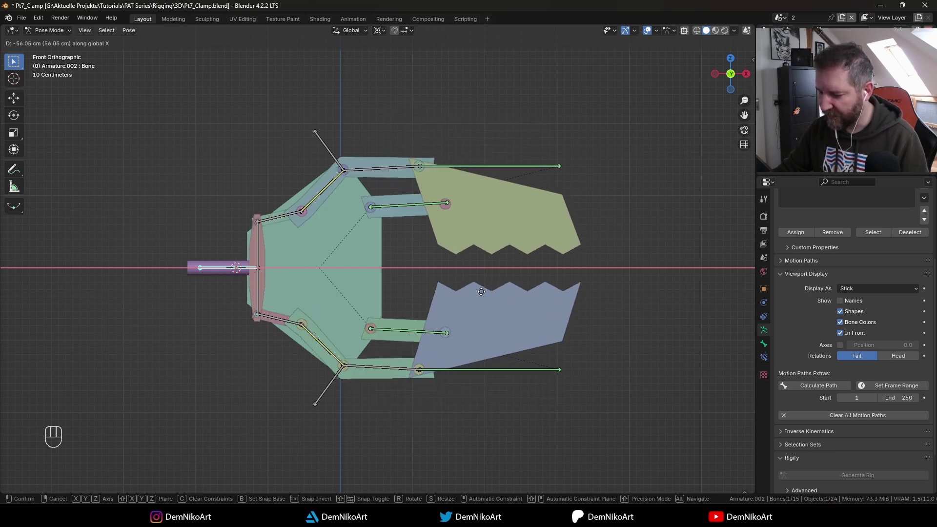
{"action": "left_click", "coordinate": [297, 299]}
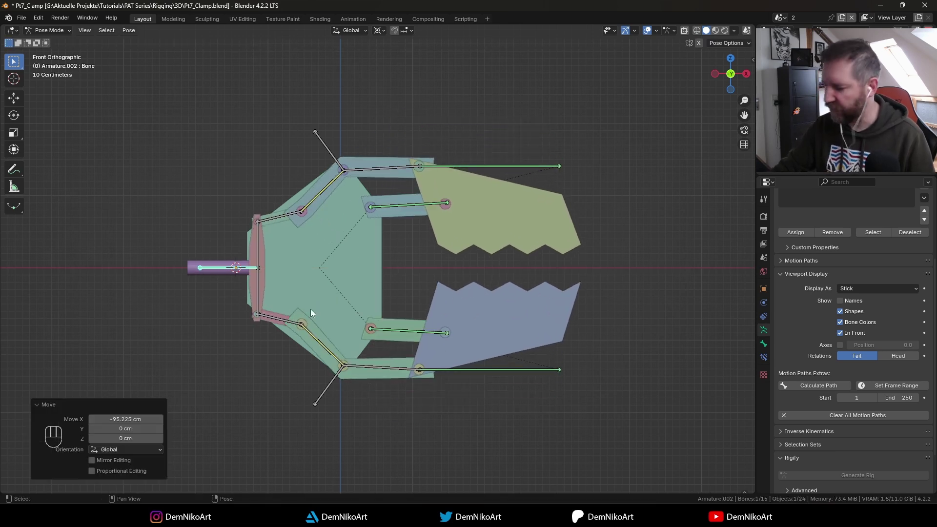
{"action": "left_click", "coordinate": [764, 357]}
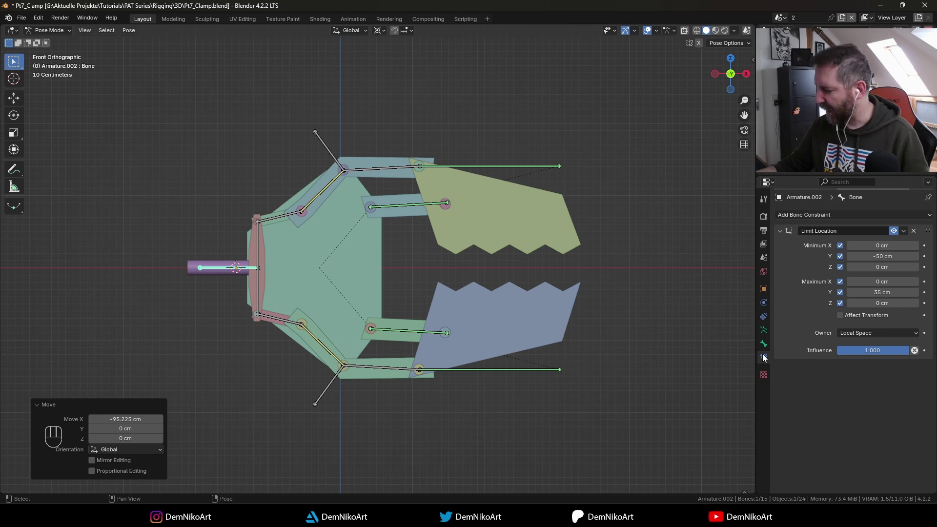
Try Limit Location minimum Y values of -55, -60 and -56.5 cm.
{"action": "mouse_move", "coordinate": [881, 256]}
{"action": "left_mouse_down", "text": "shift"}
{"action": "mouse_move", "coordinate": [892, 256]}
{"action": "mouse_move", "coordinate": [881, 257]}
{"action": "left_mouse_up", "text": "shift"}
{"action": "left_click", "coordinate": [880, 257]}
{"action": "type", "text": "-55"}
{"action": "key", "text": "Return"}
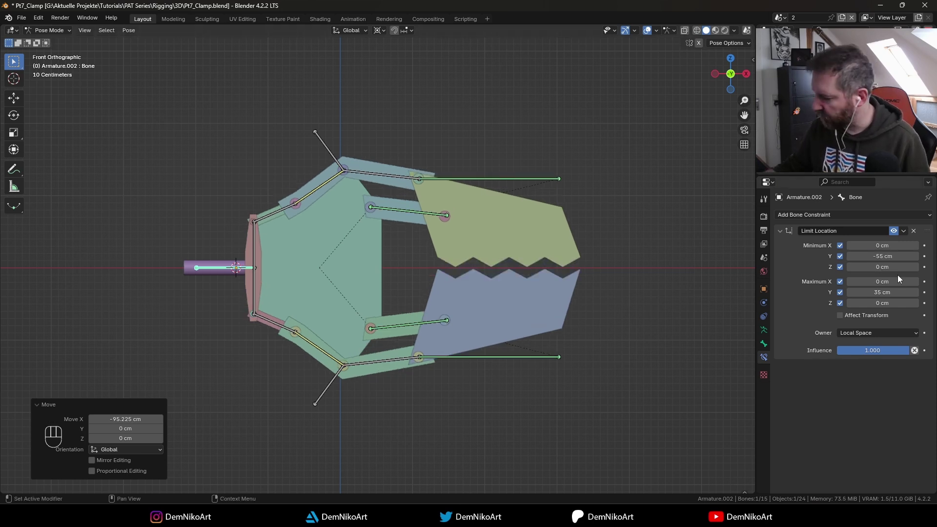
{"action": "left_click", "coordinate": [895, 252]}
{"action": "type", "text": "-60"}
{"action": "key", "text": "Return"}
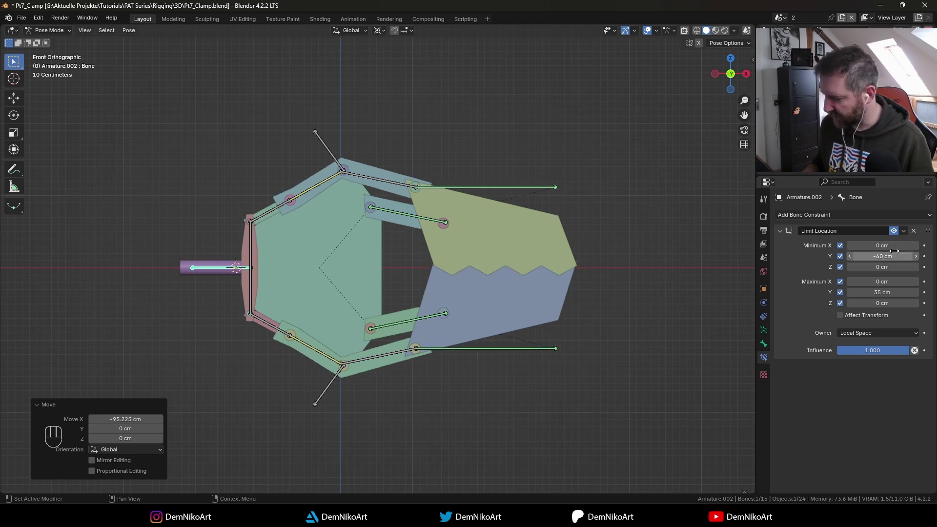
{"action": "left_click_drag", "start_coordinate": [895, 252], "coordinate": [897, 257], "text": "shift"}
{"action": "left_click", "coordinate": [898, 256]}
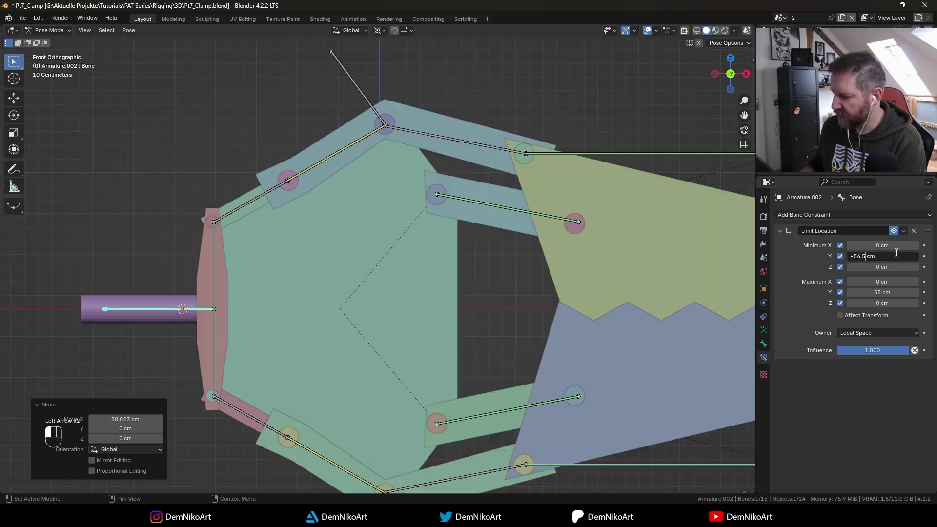
{"action": "key", "text": "Return"}
Settle the minimum Y at -56 cm and test the piston travel along X.
{"action": "left_click", "coordinate": [881, 259]}
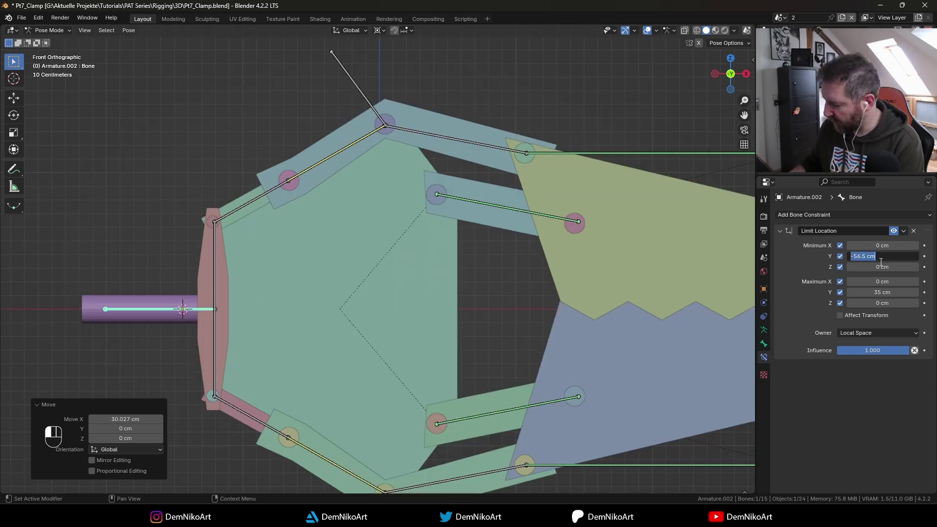
{"action": "type", "text": "-56"}
{"action": "key", "text": "Return"}
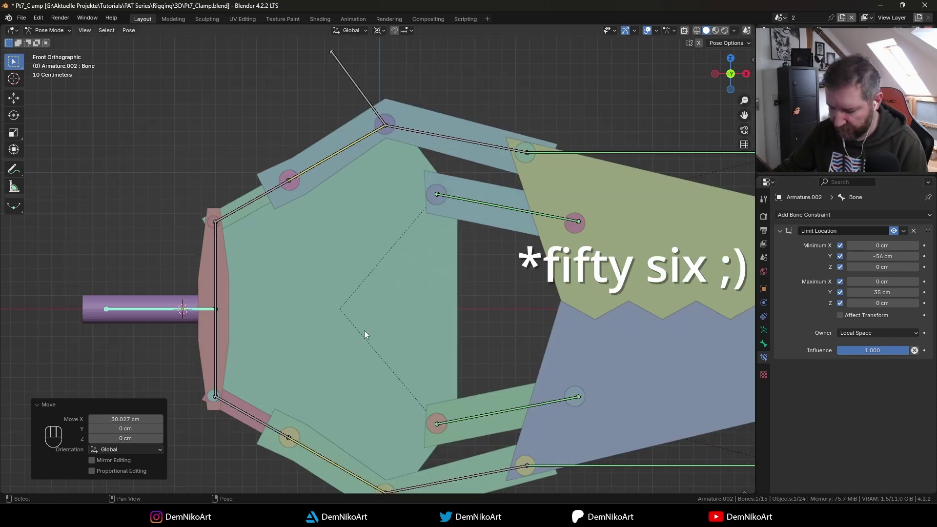
{"action": "key", "text": "g"}
{"action": "key", "text": "x"}
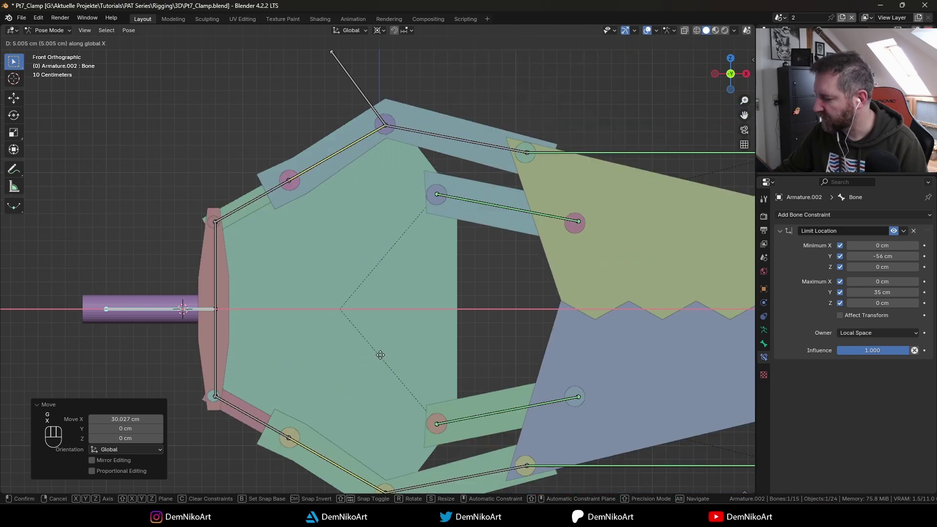
{"action": "left_click", "coordinate": [408, 342]}
{"action": "middle_click_drag", "start_coordinate": [464, 314], "coordinate": [434, 243], "text": "shift"}
{"action": "key", "text": "Tab"}
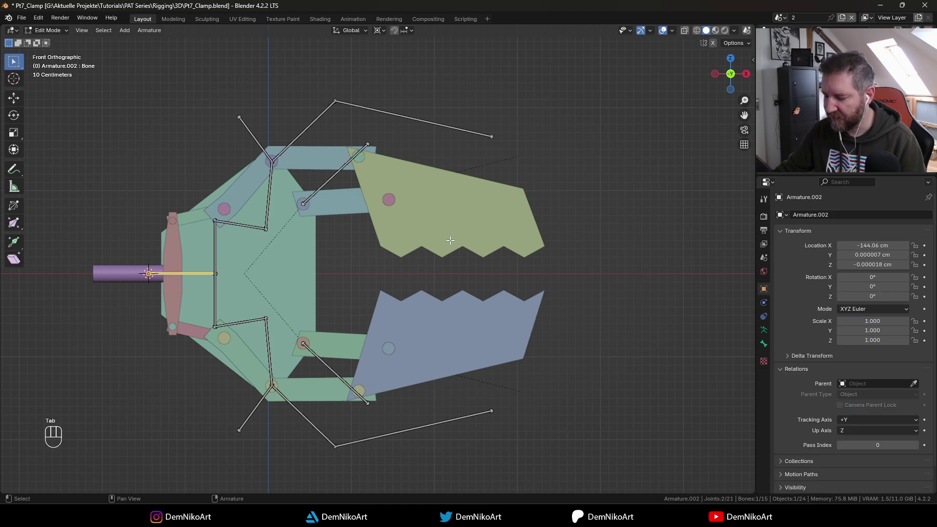
{"action": "key", "text": "Tab"}
{"action": "key", "text": "ctrl+Tab"}
{"action": "left_click", "coordinate": [452, 237]}
{"action": "left_click", "coordinate": [447, 301], "text": "shift"}
{"action": "key", "text": "Tab"}
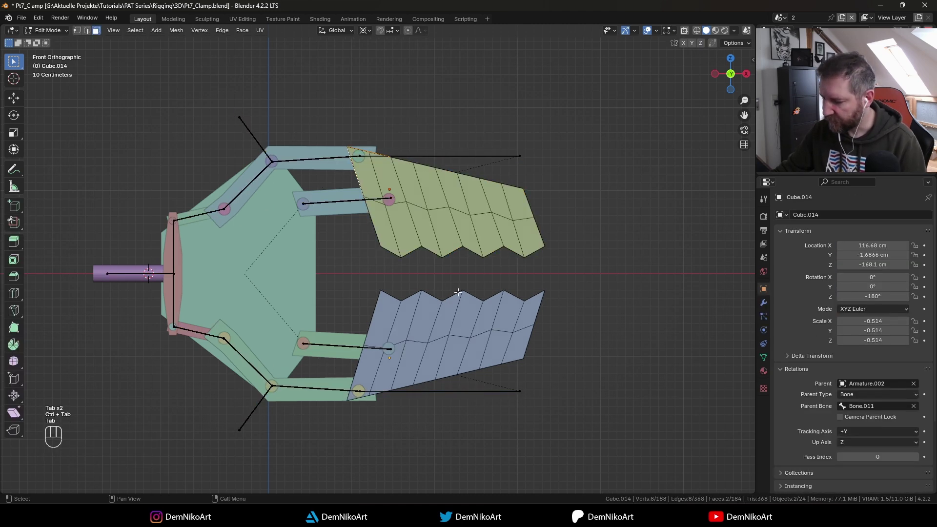
{"action": "key", "text": "1"}
{"action": "key", "text": "alt+z"}
{"action": "left_click_drag", "start_coordinate": [371, 235], "coordinate": [561, 262]}
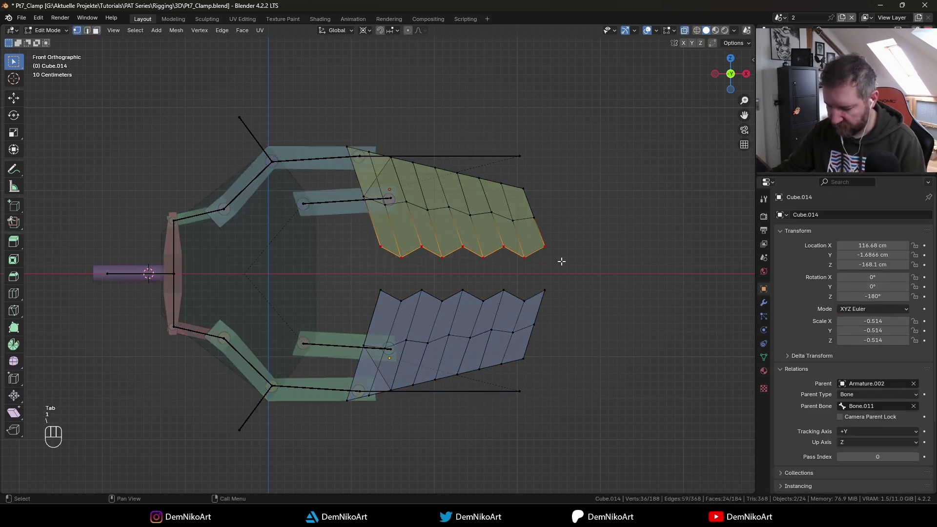
{"action": "key", "text": "g"}
{"action": "key", "text": "z"}
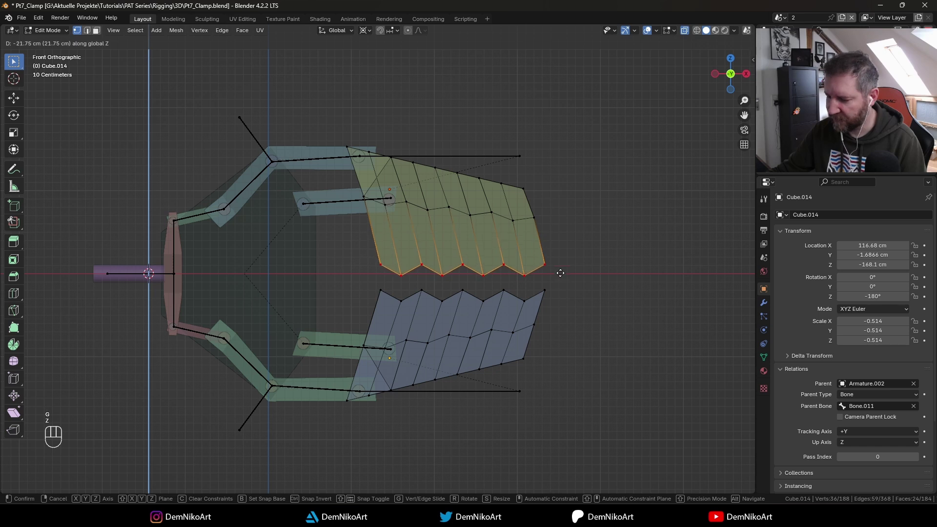
{"action": "key", "text": "Escape"}
{"action": "key", "text": "ctrl+Tab"}
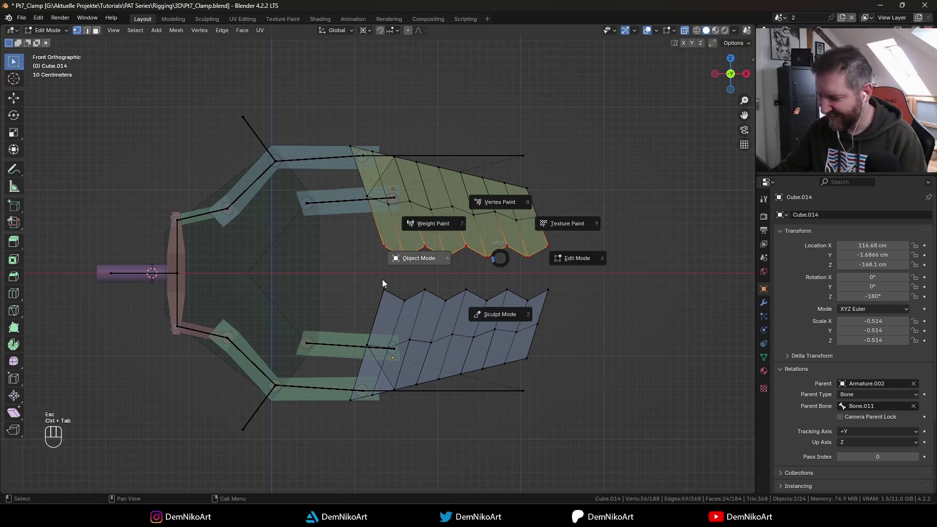
{"action": "left_click", "coordinate": [411, 259]}
{"action": "left_click", "coordinate": [198, 268]}
{"action": "key", "text": "ctrl+Tab"}
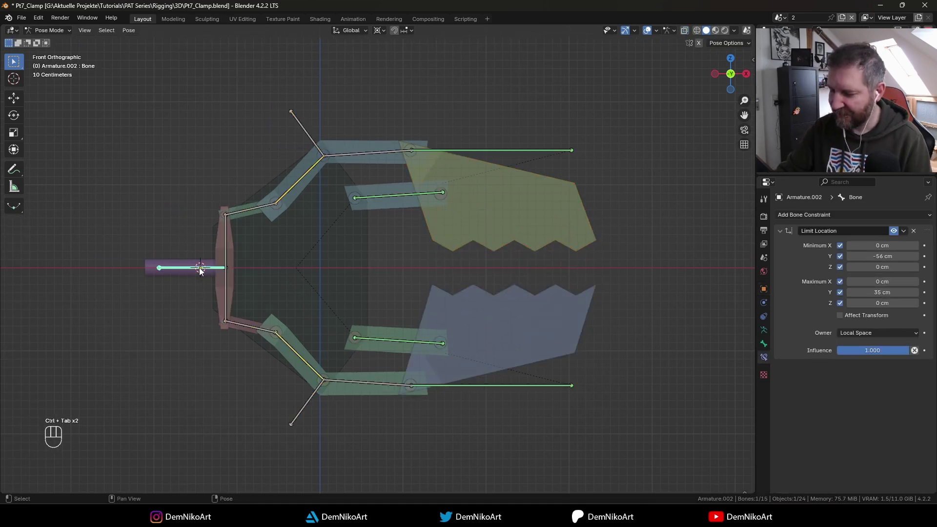
Turn off X-ray and orbit to an angled view of the clamp in Pose Mode.
{"action": "key", "text": "ctrl+Tab"}
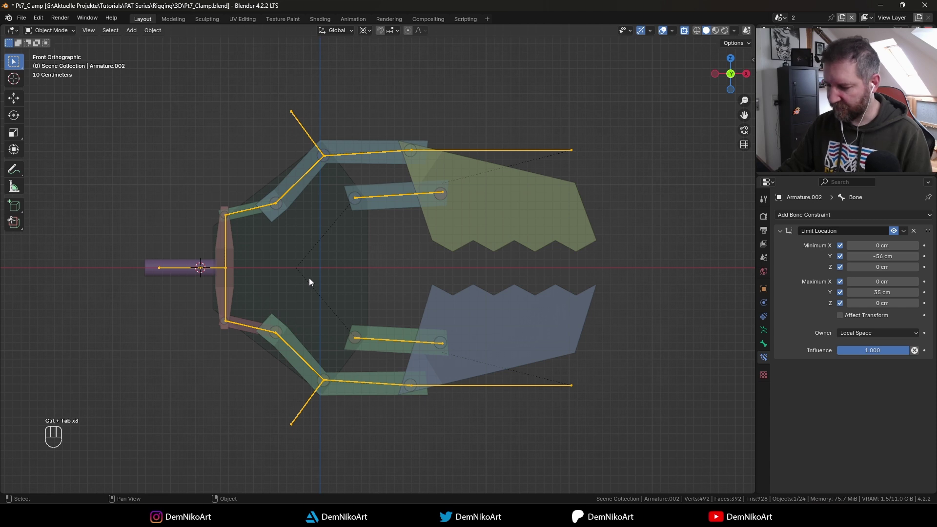
{"action": "key", "text": "alt+z"}
{"action": "mouse_move", "coordinate": [317, 285]}
{"action": "middle_mouse_down"}
{"action": "mouse_move", "coordinate": [299, 296]}
{"action": "mouse_move", "coordinate": [333, 300]}
{"action": "mouse_move", "coordinate": [320, 271]}
{"action": "middle_mouse_up"}
{"action": "key", "text": "ctrl+Tab"}
{"action": "middle_click_drag", "start_coordinate": [412, 285], "coordinate": [391, 277], "text": "shift"}
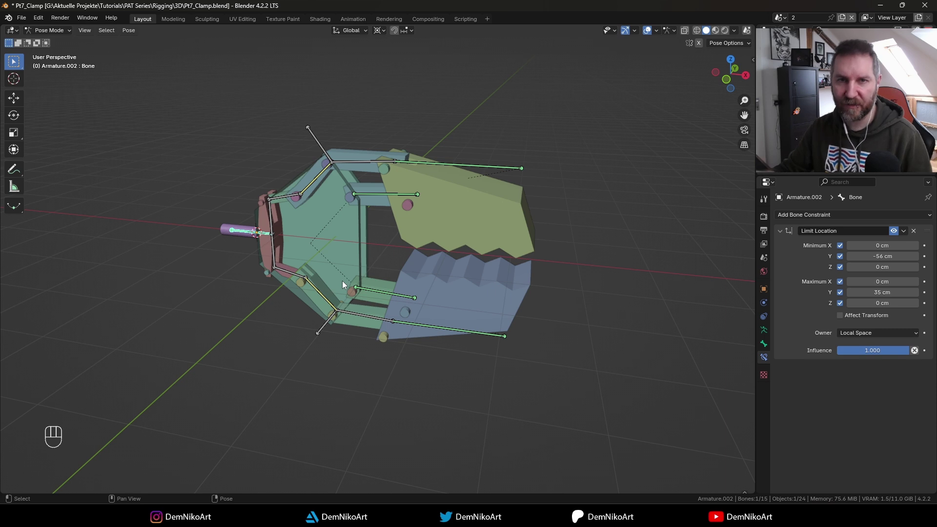
{"action": "middle_click_drag", "start_coordinate": [384, 292], "coordinate": [404, 266]}
Slide the piston bone along X to watch the jaws, then save Pt7_Clamp.blend.
{"action": "key", "text": "b"}
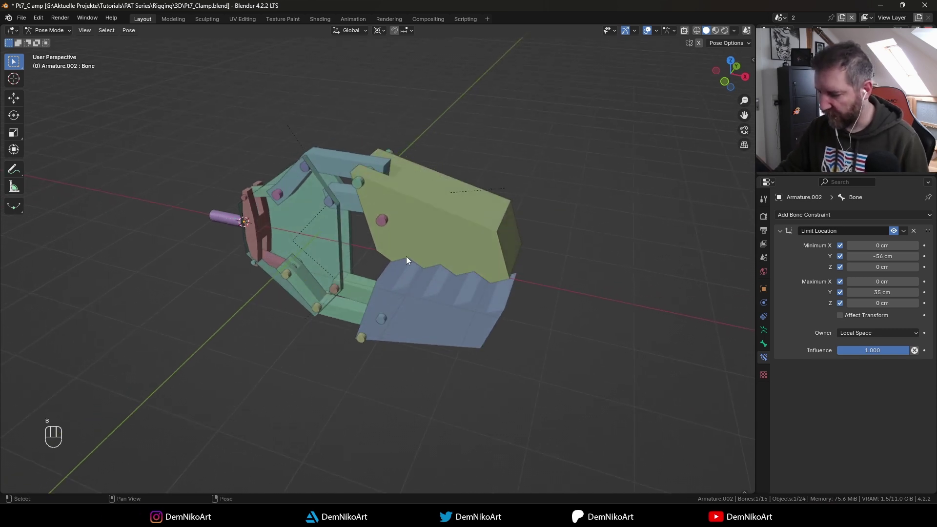
{"action": "key", "text": "g"}
{"action": "key", "text": "x"}
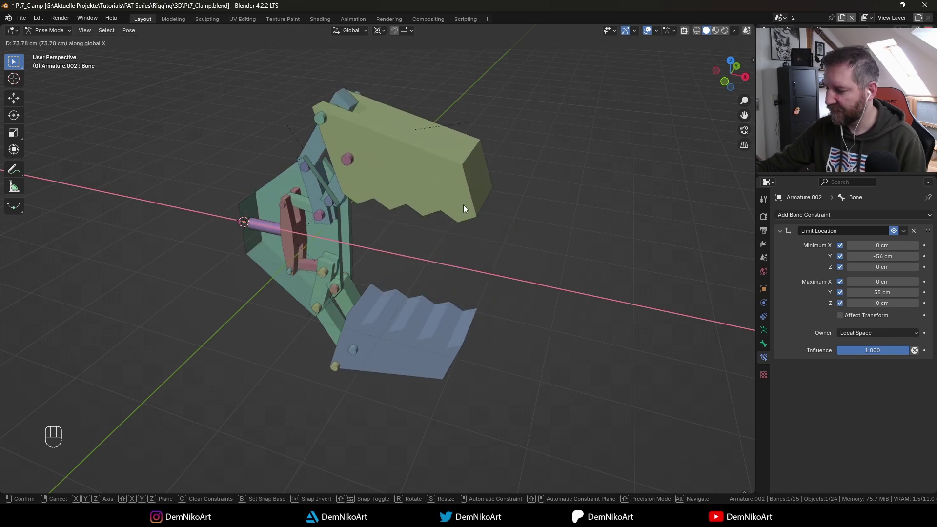
{"action": "key", "text": "Escape"}
{"action": "middle_click_drag", "start_coordinate": [411, 277], "coordinate": [435, 294], "text": "shift"}
{"action": "key", "text": "b"}
{"action": "key", "text": "ctrl+Tab"}
{"action": "key", "text": "ctrl+s"}
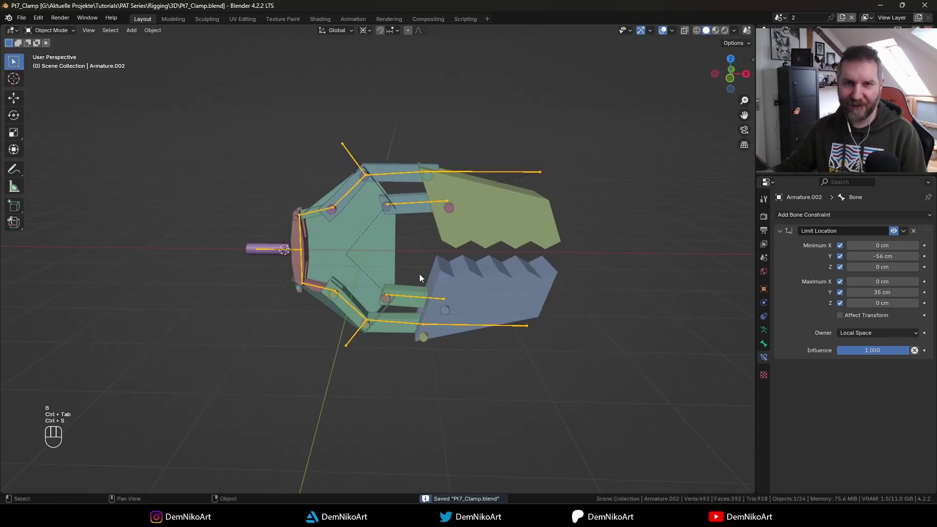